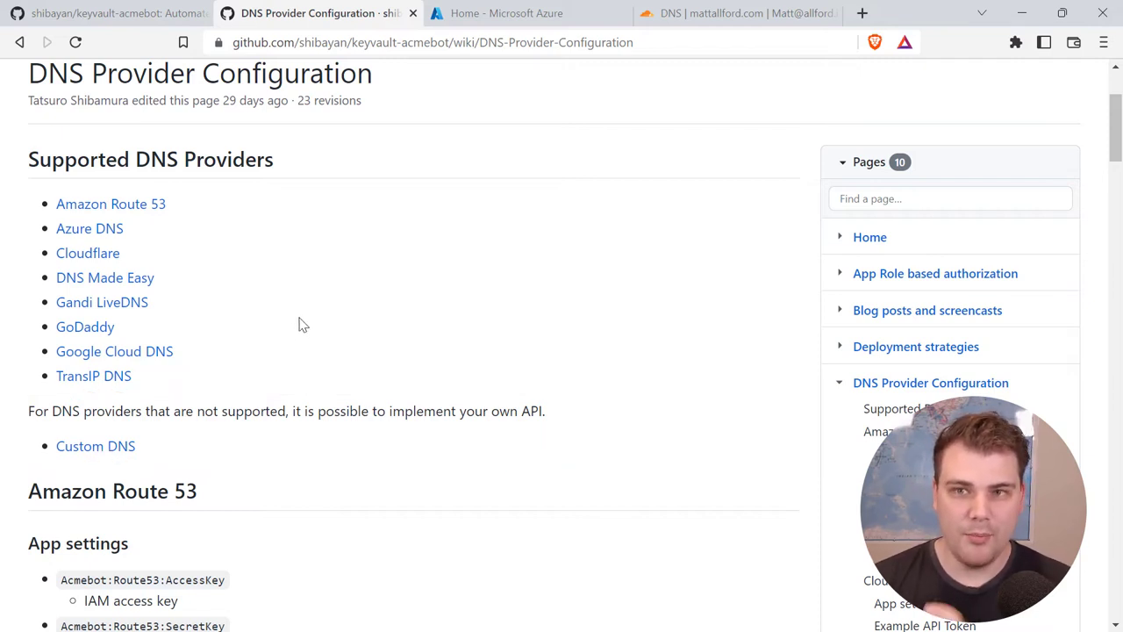
Step: Close the wiki tab and open the Azure (Public) Deploy to Azure link in a new tab
click(412, 13)
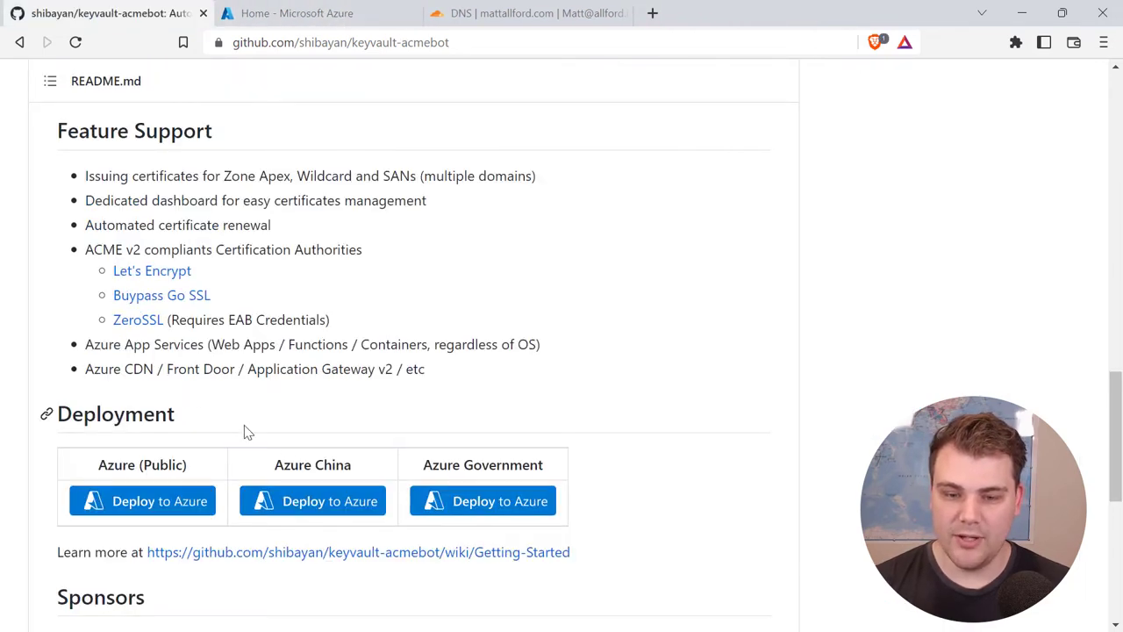
scroll(246, 432, down, 1)
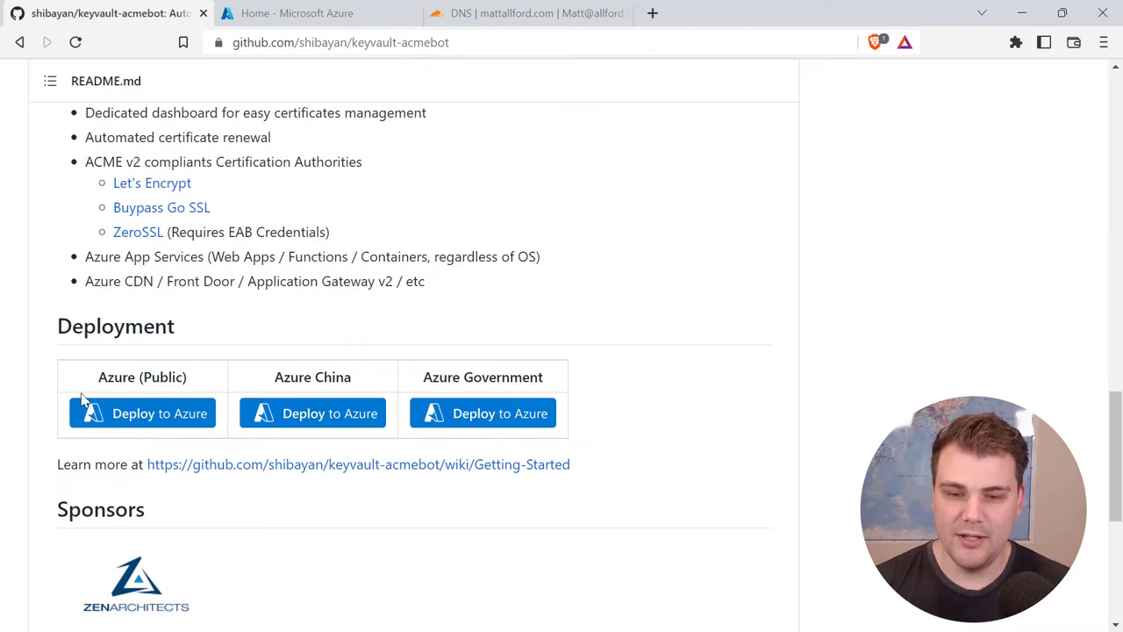
right_click(150, 422)
click(226, 74)
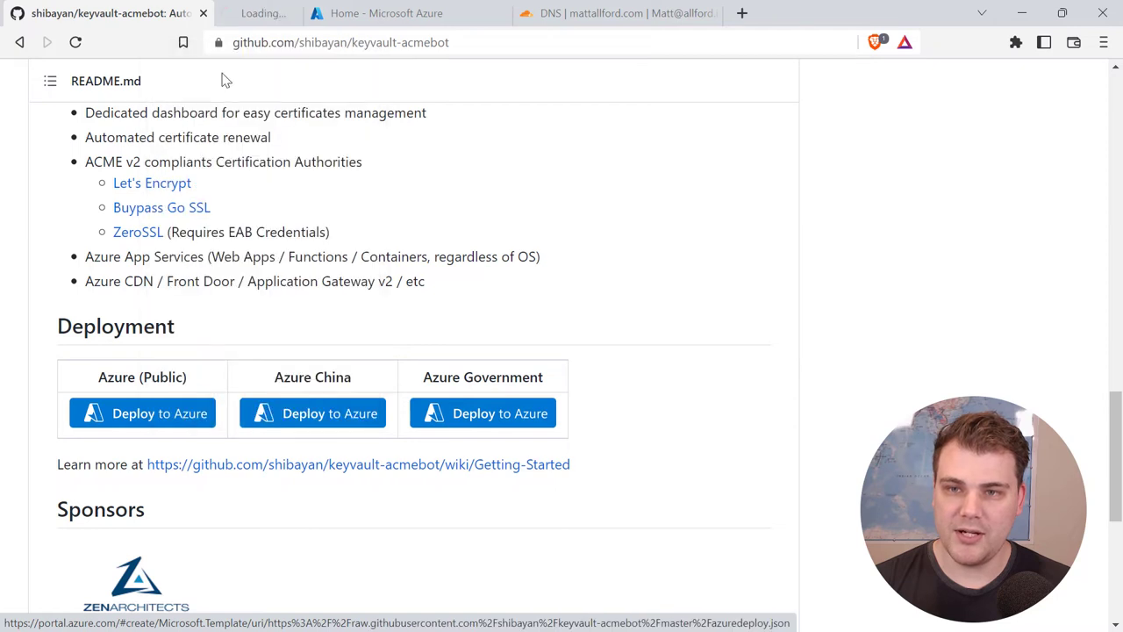
click(298, 15)
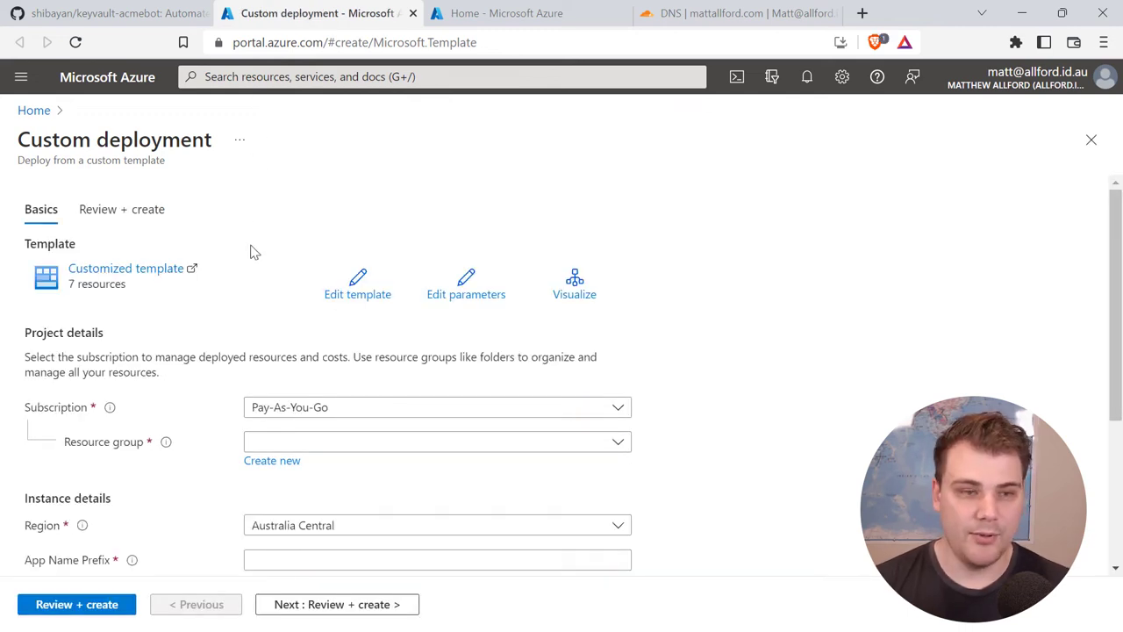
Step: Create a new resource group named rg-kvcertbot for the deployment
scroll(251, 251, down, 1)
scroll(230, 265, down, 1)
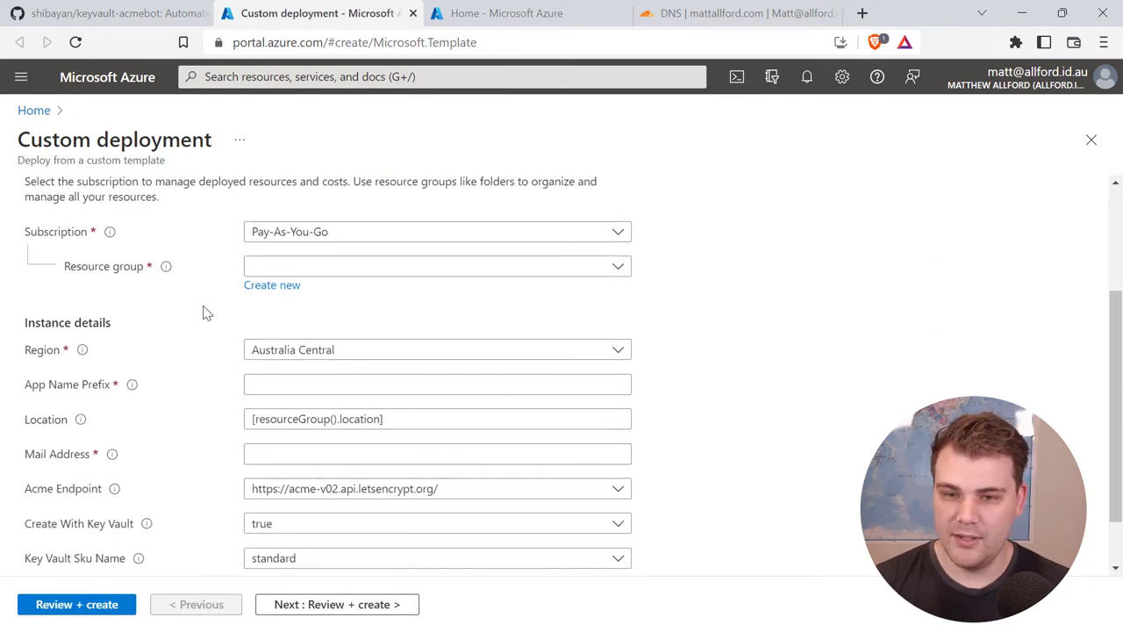
click(273, 286)
text(rg)
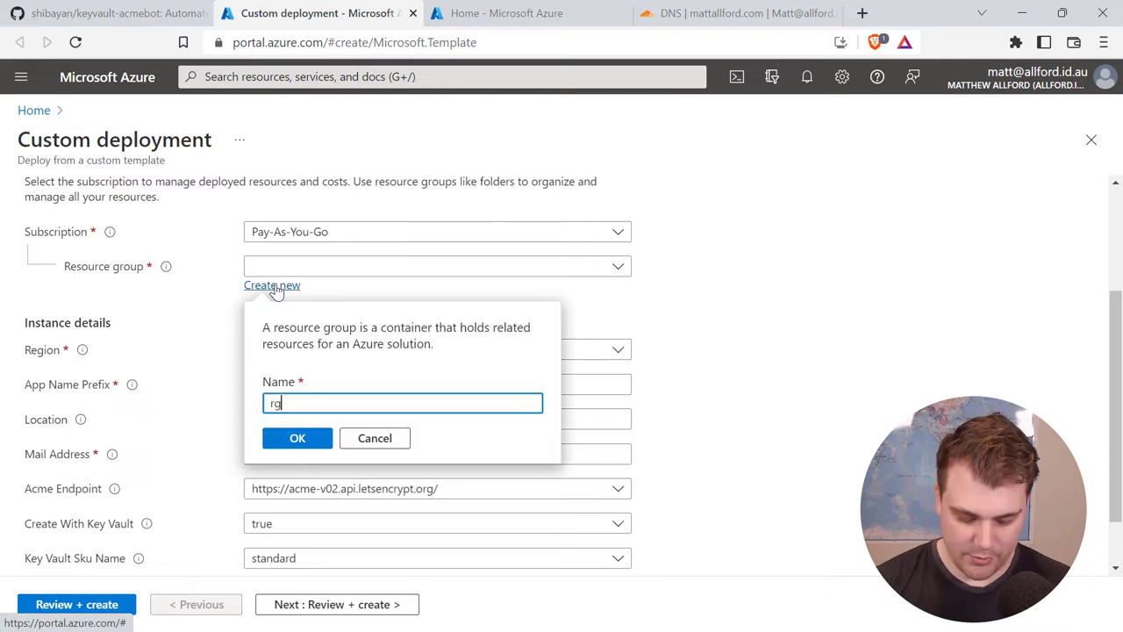
text(-kvcertbot)
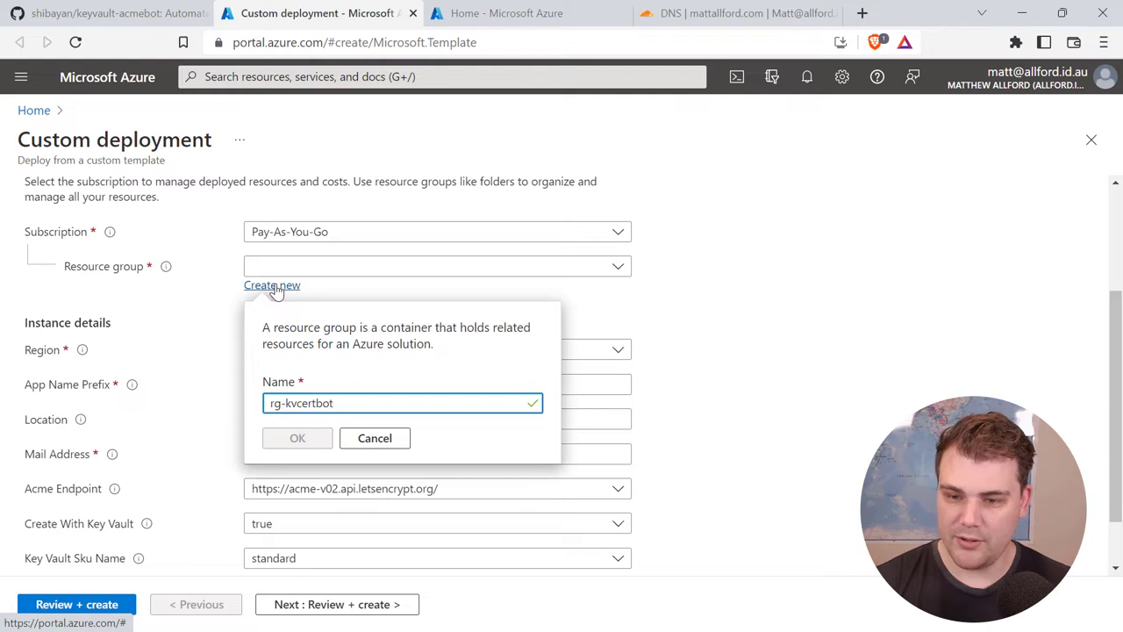
click(298, 440)
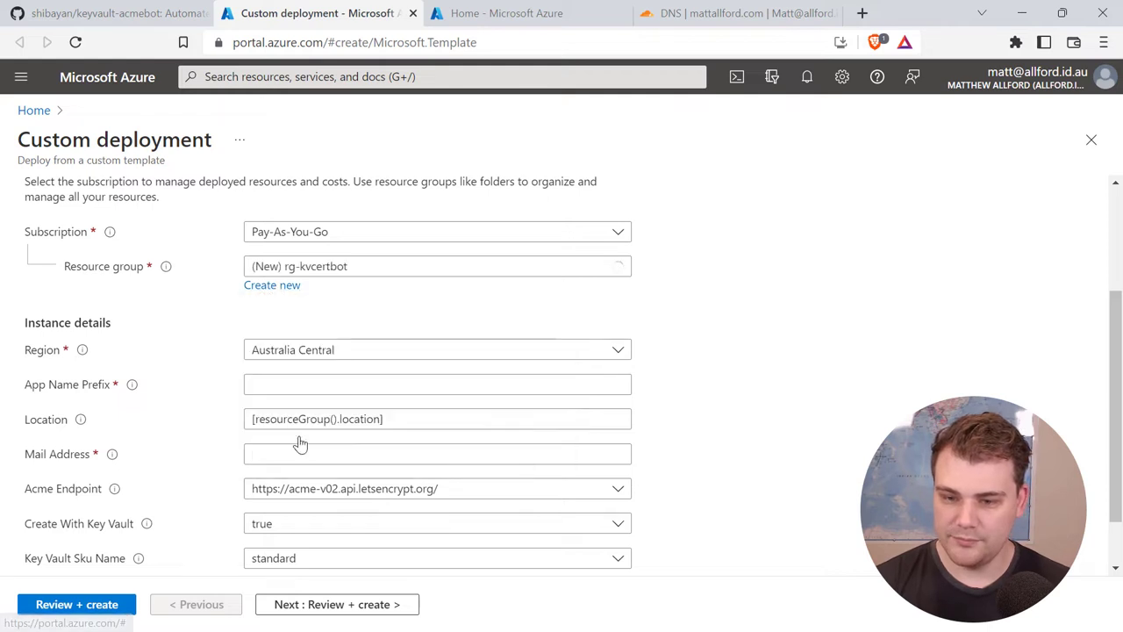
Step: Set the region to Australia East and the App Name Prefix to kvcertbot
click(326, 353)
click(321, 439)
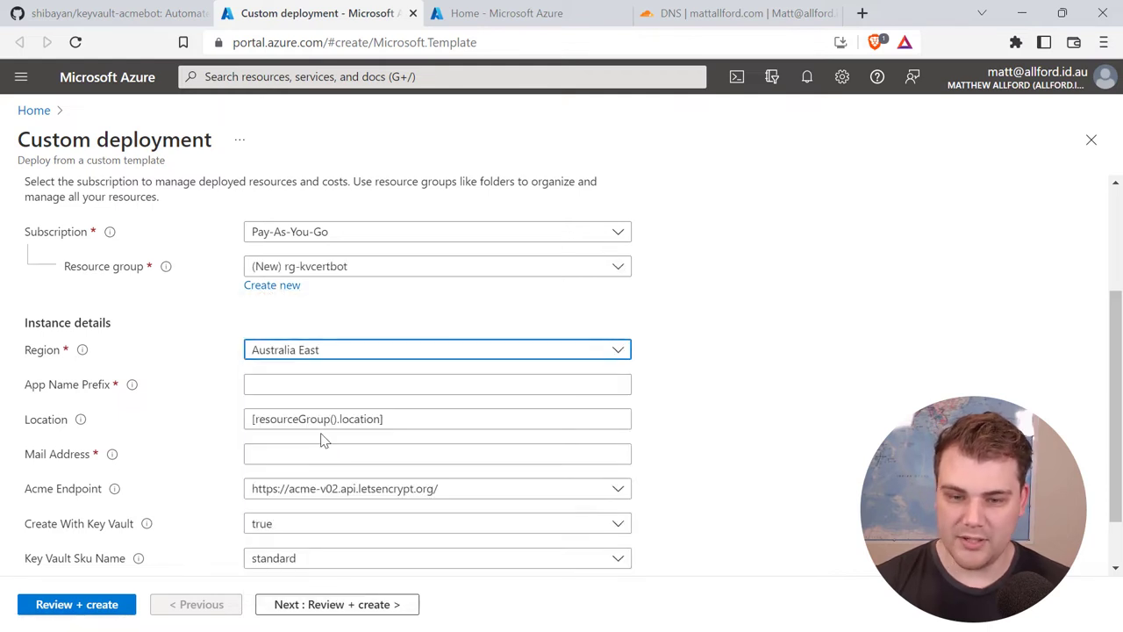
click(312, 387)
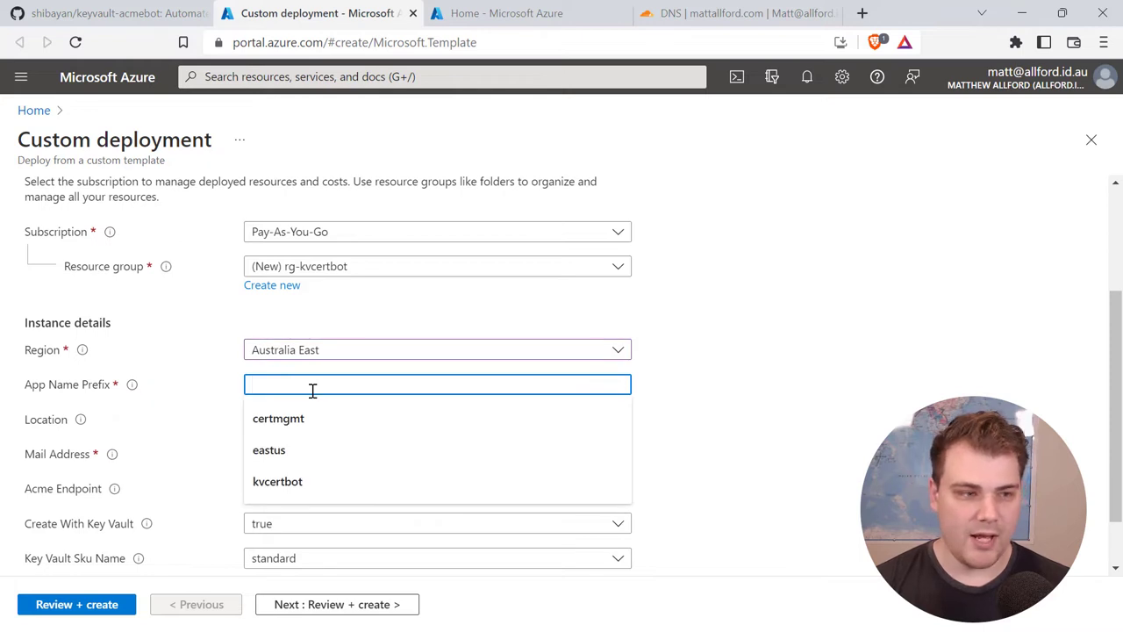
text(kvc)
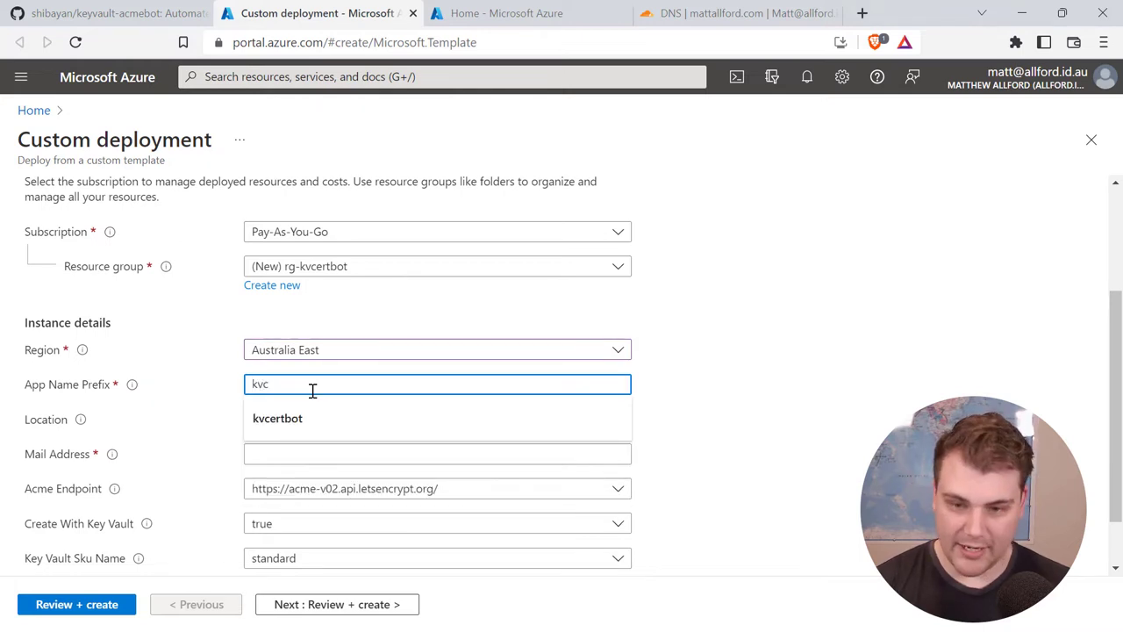
text(ertbot)
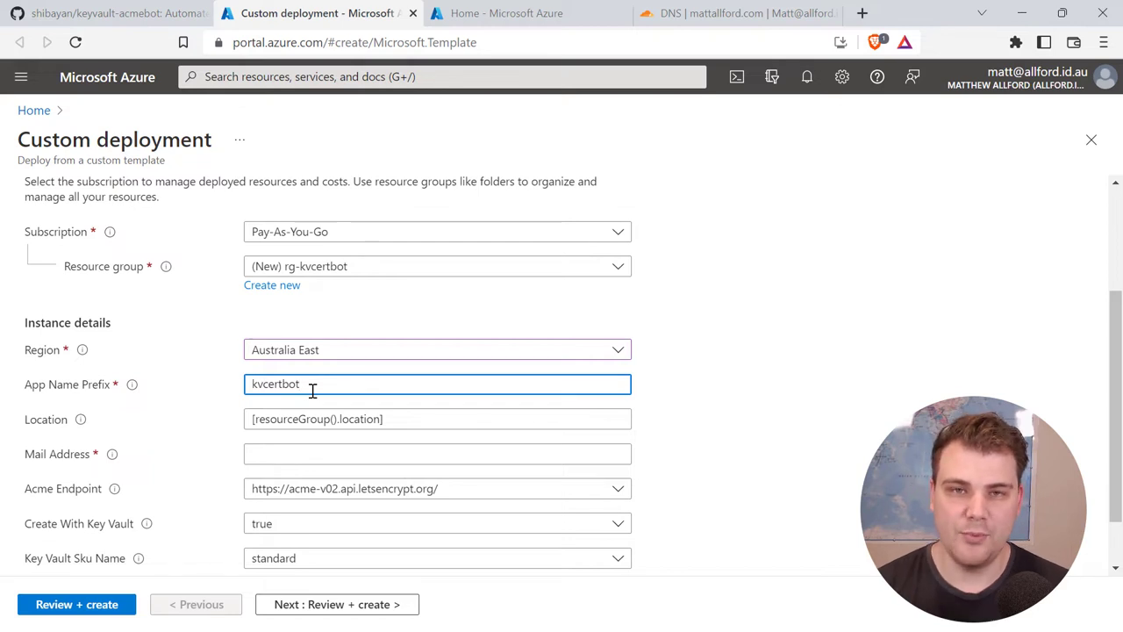
click(715, 400)
scroll(693, 395, down, 2)
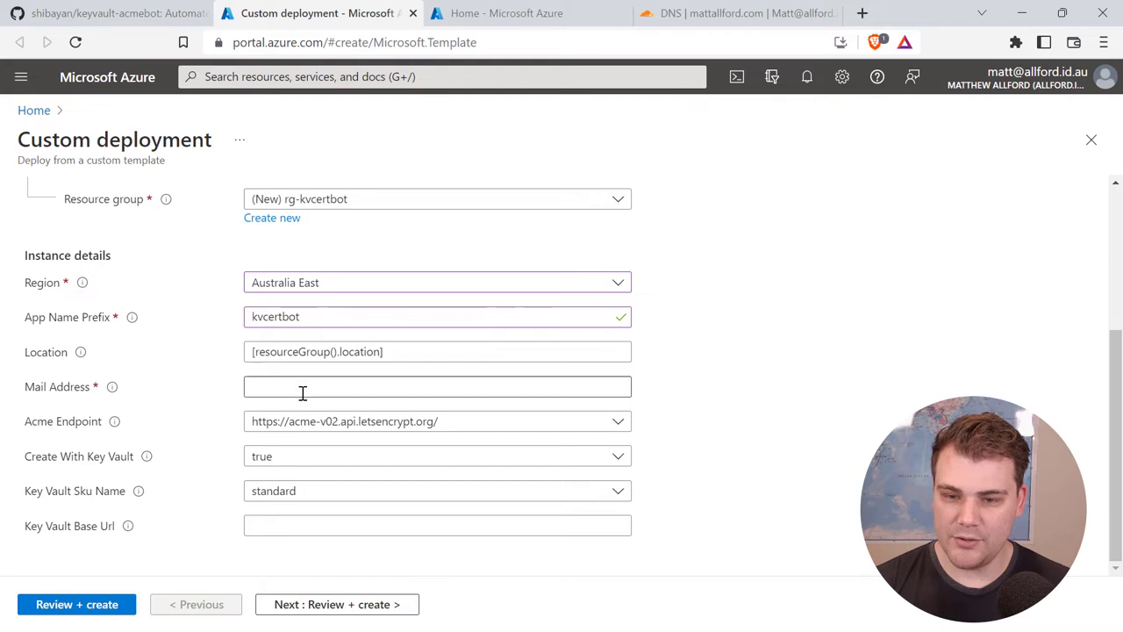
Step: Fill in the contact e-mail address and keep Let's Encrypt as the ACME endpoint
click(254, 386)
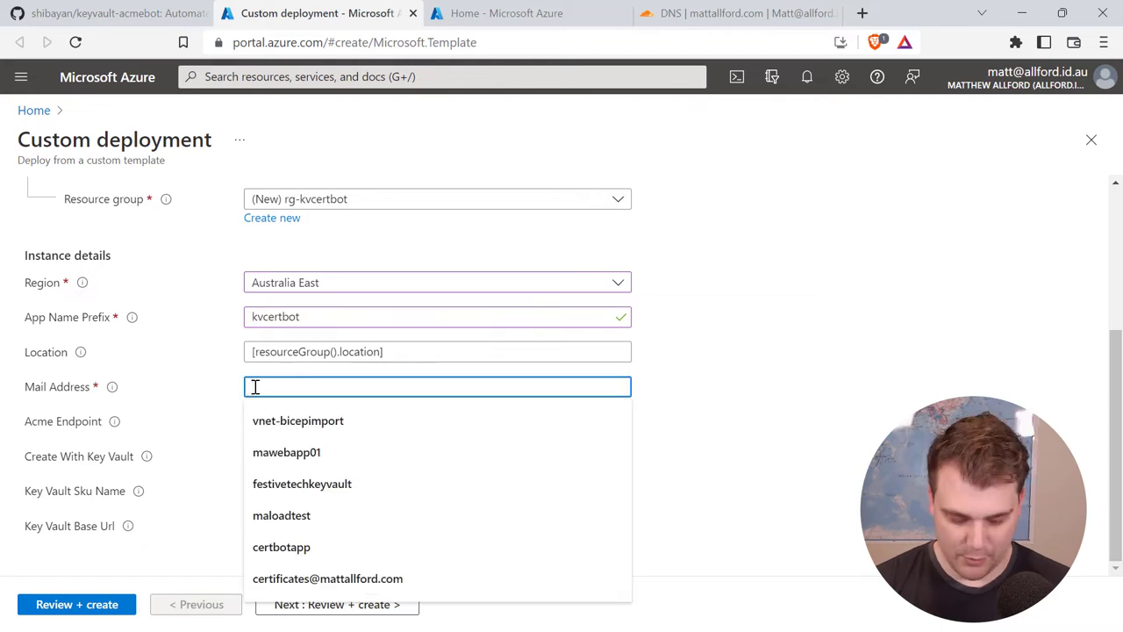
text(certifica)
key(Down)
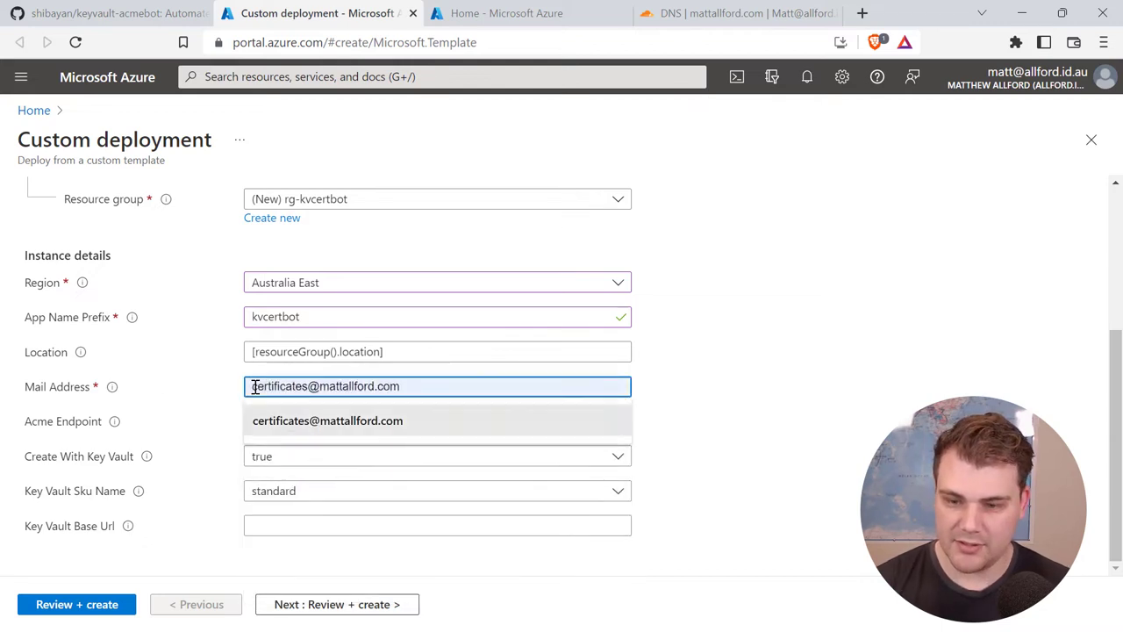
key(Tab)
click(661, 395)
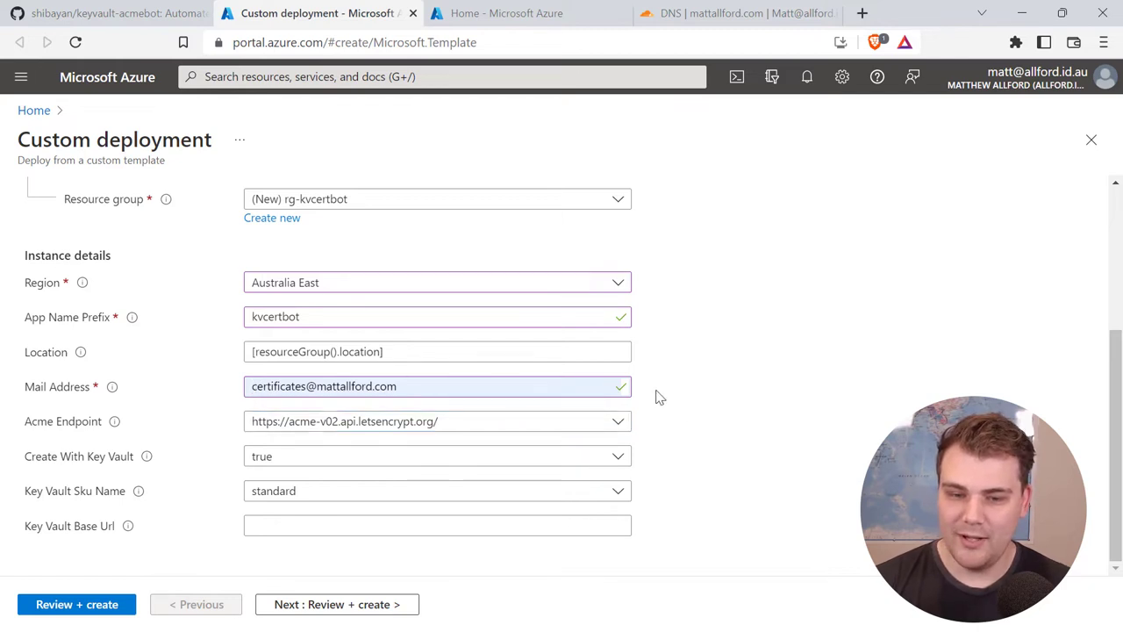
click(625, 428)
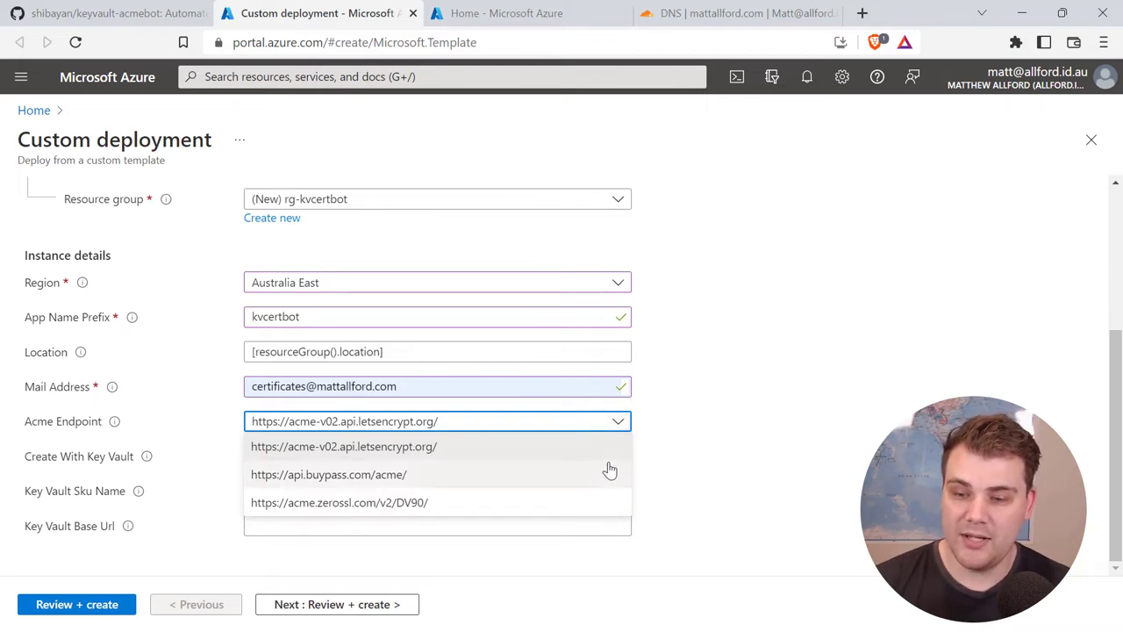
click(680, 424)
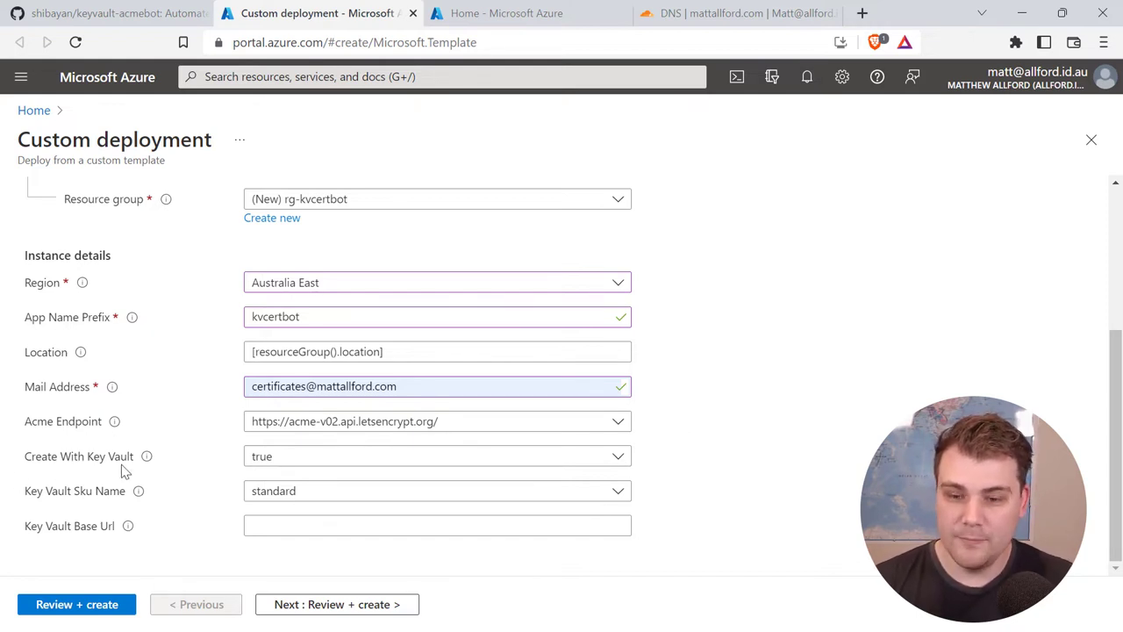
Step: Toggle Create With Key Vault to false, then set it back to true
click(259, 466)
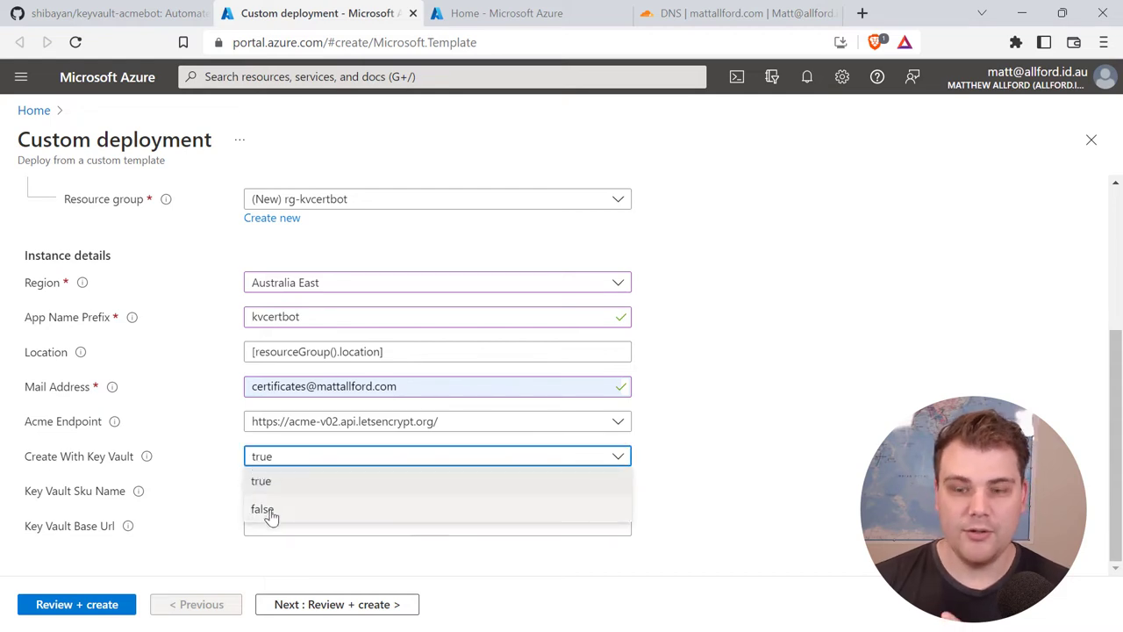
click(270, 517)
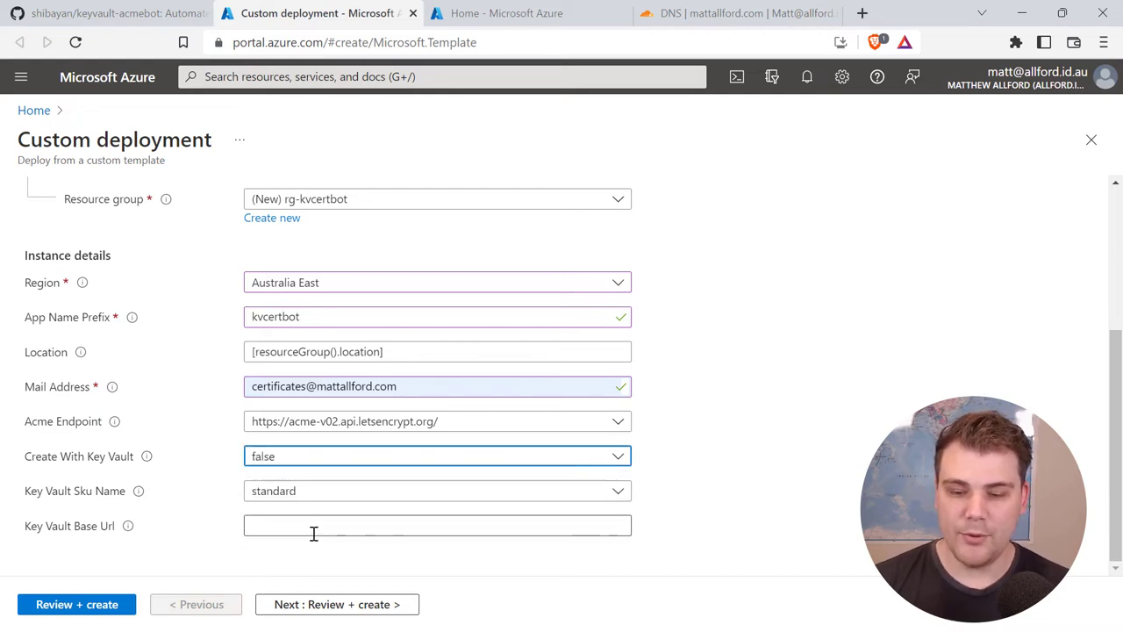
click(307, 529)
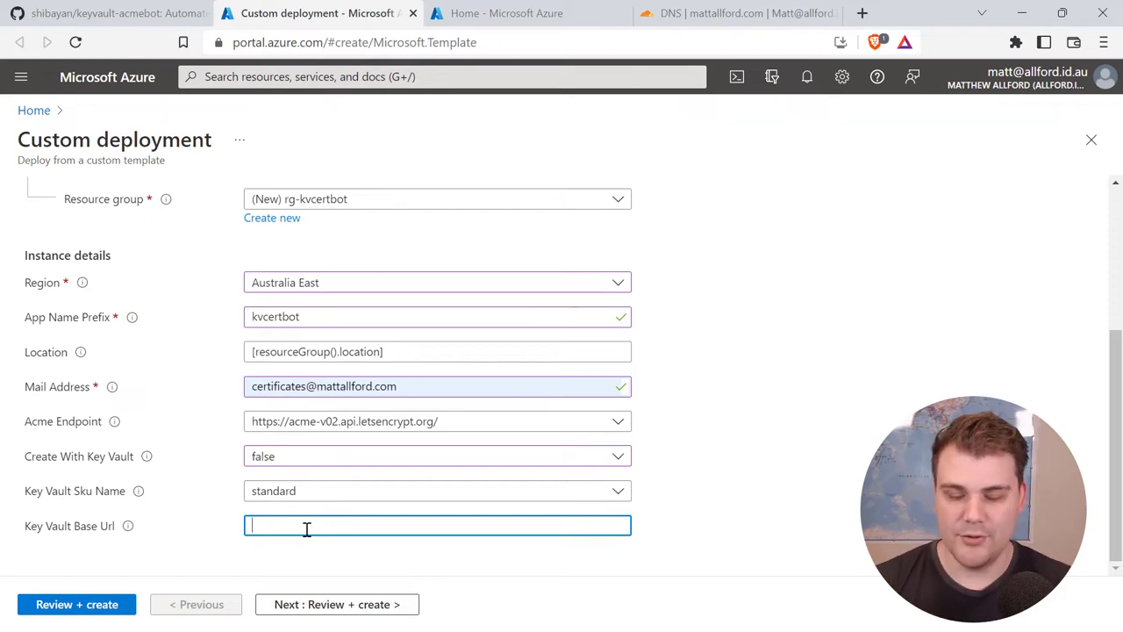
click(304, 460)
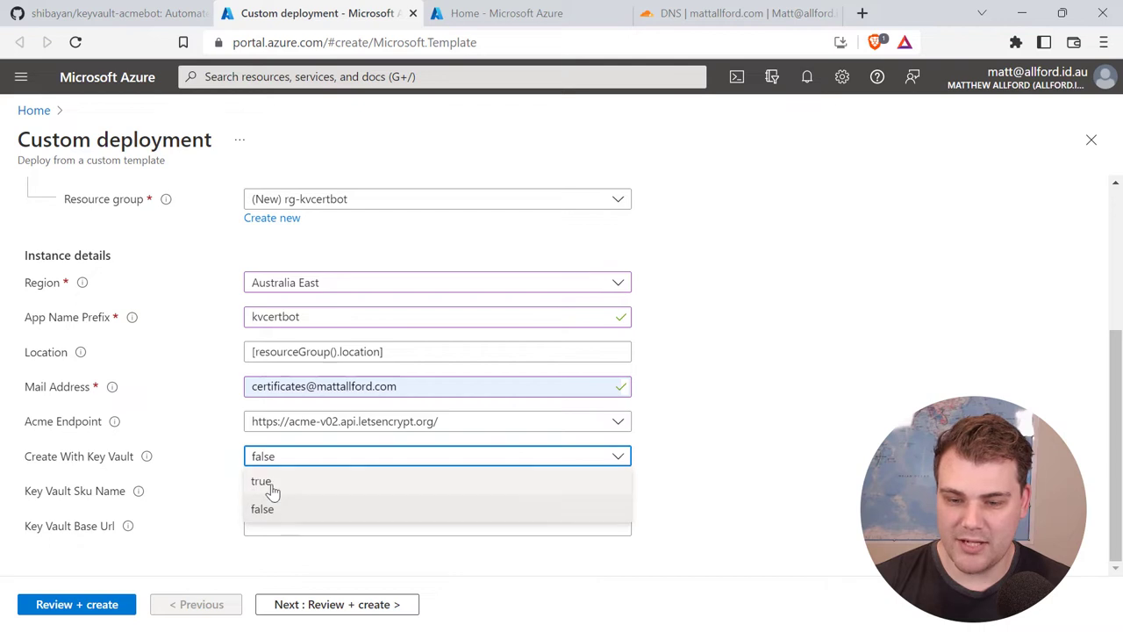
click(268, 484)
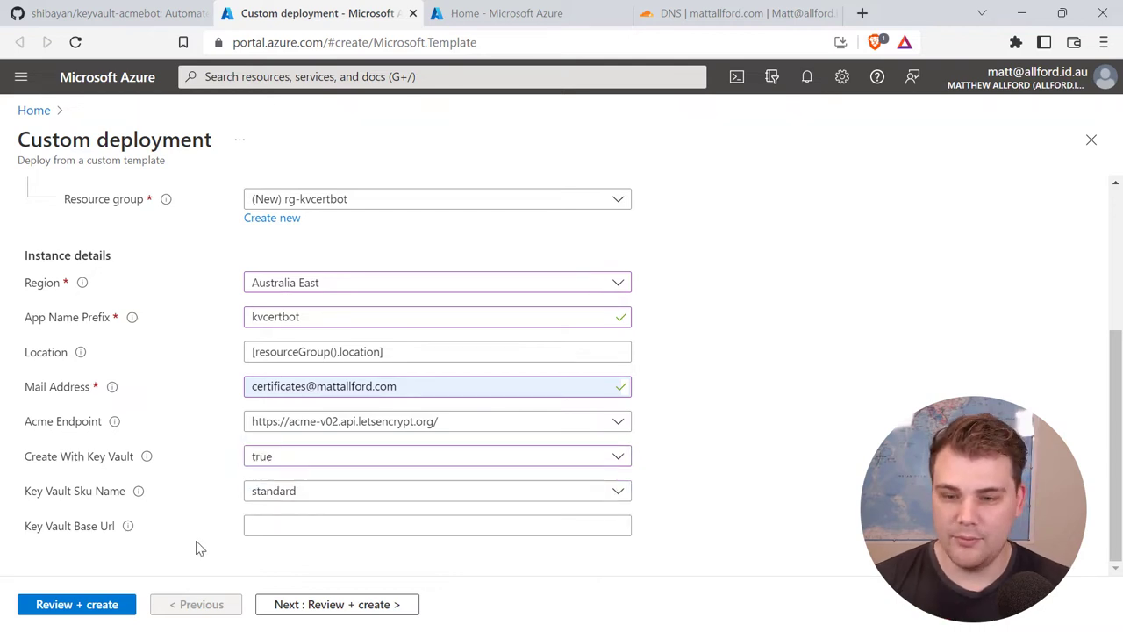
scroll(199, 546, up, 3)
scroll(197, 544, down, 3)
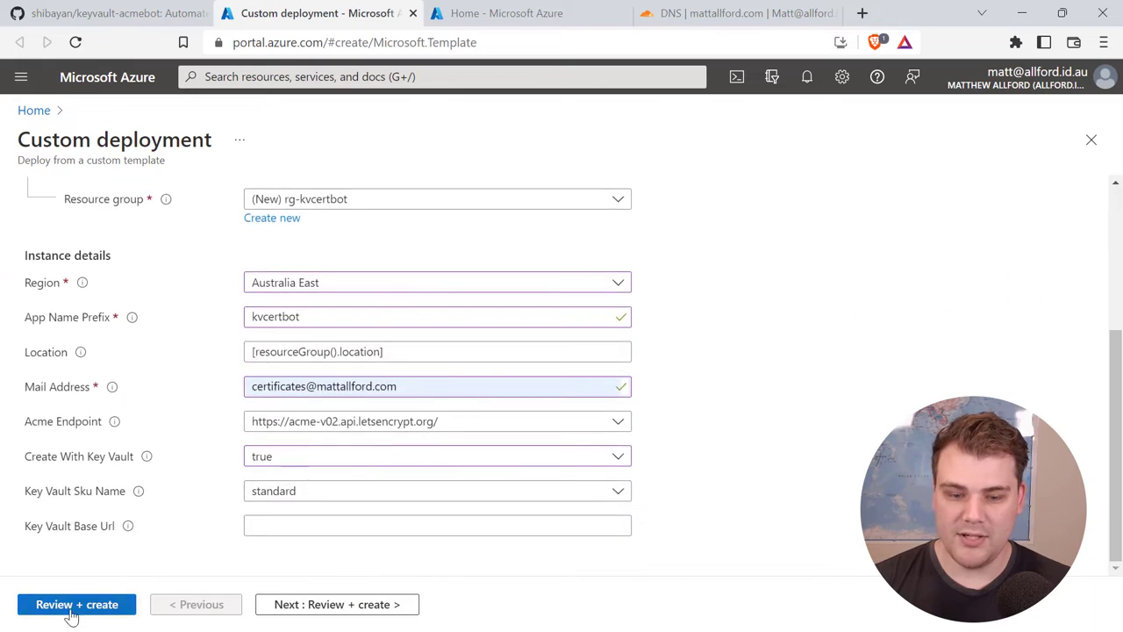
Step: Pass validation with Review + create, then create the Acmebot deployment
click(67, 607)
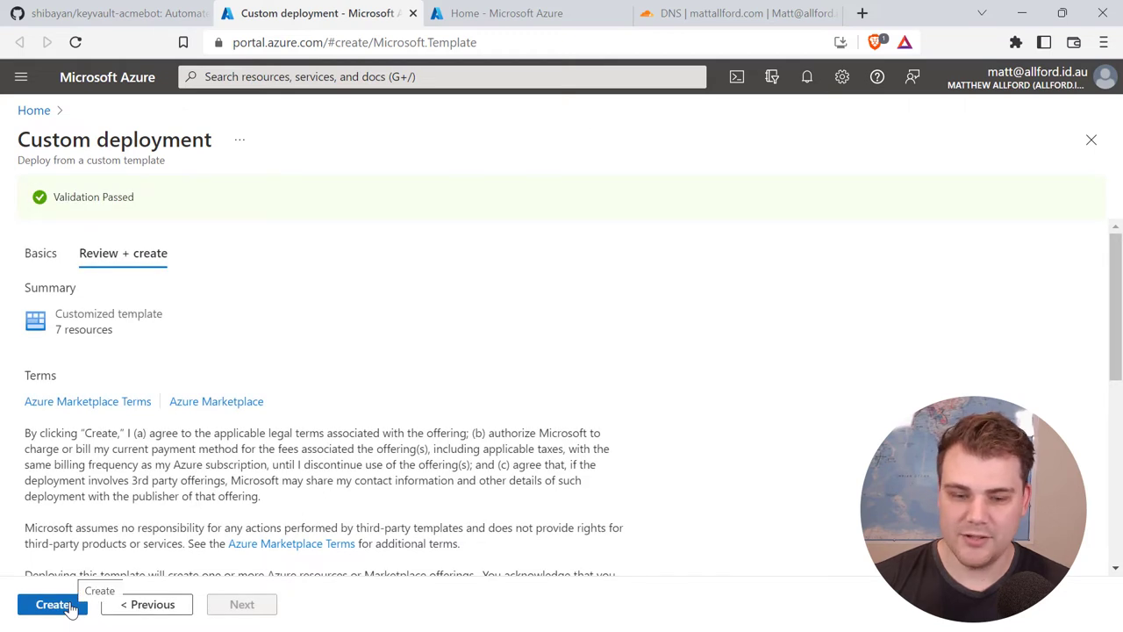
click(55, 604)
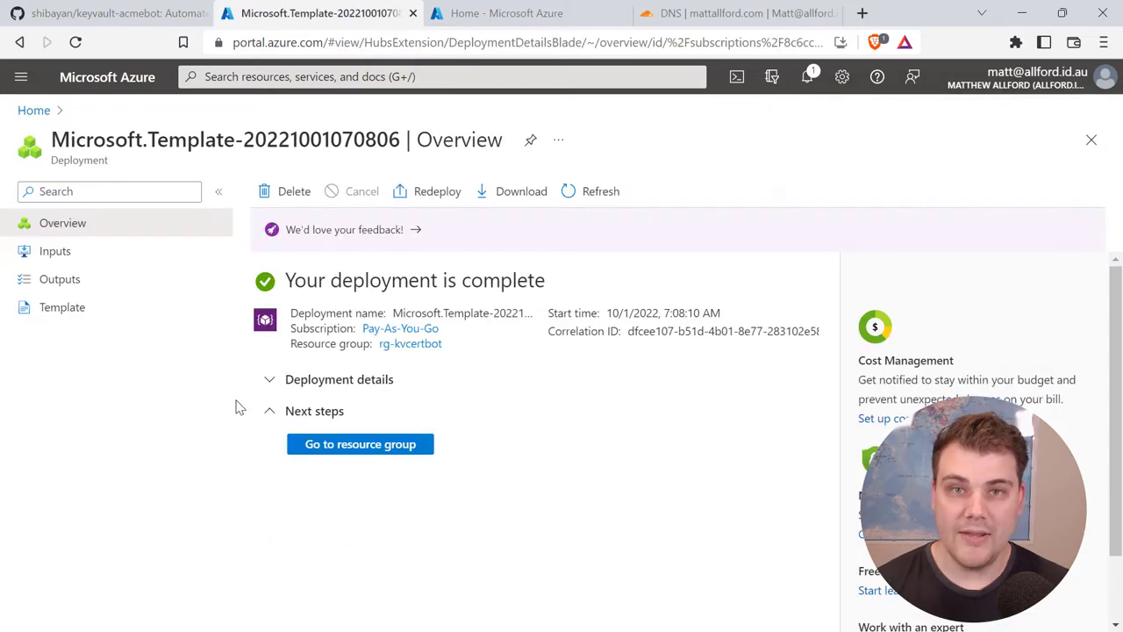
Step: Browse the rg-kvcertbot resources and open the func-kvcertbot-zshh function app
click(397, 344)
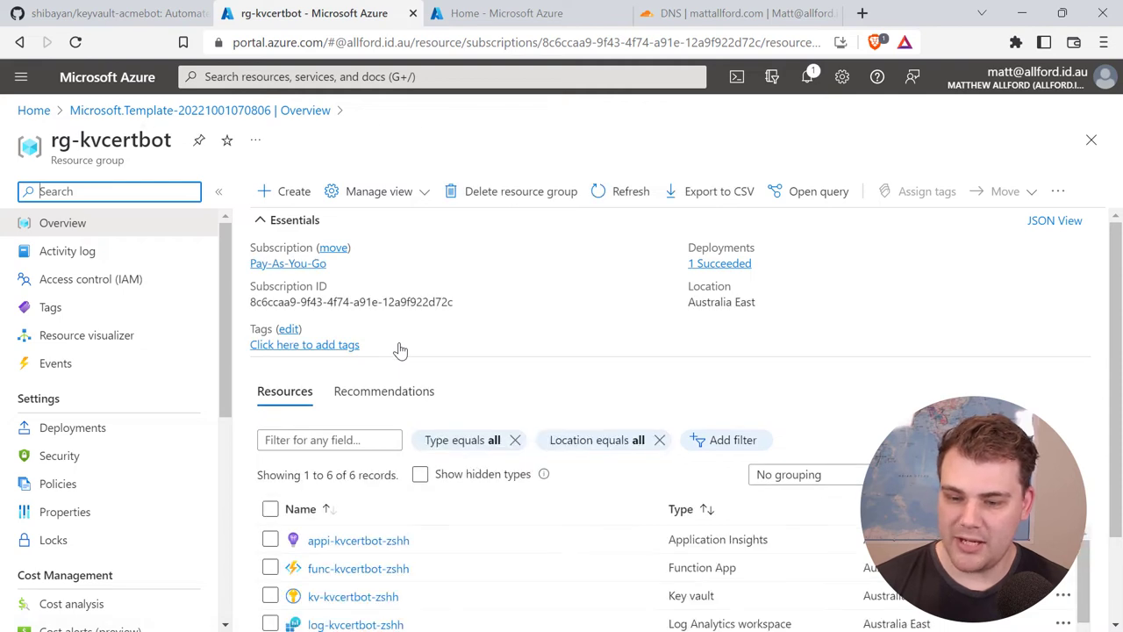
scroll(1117, 360, down, 2)
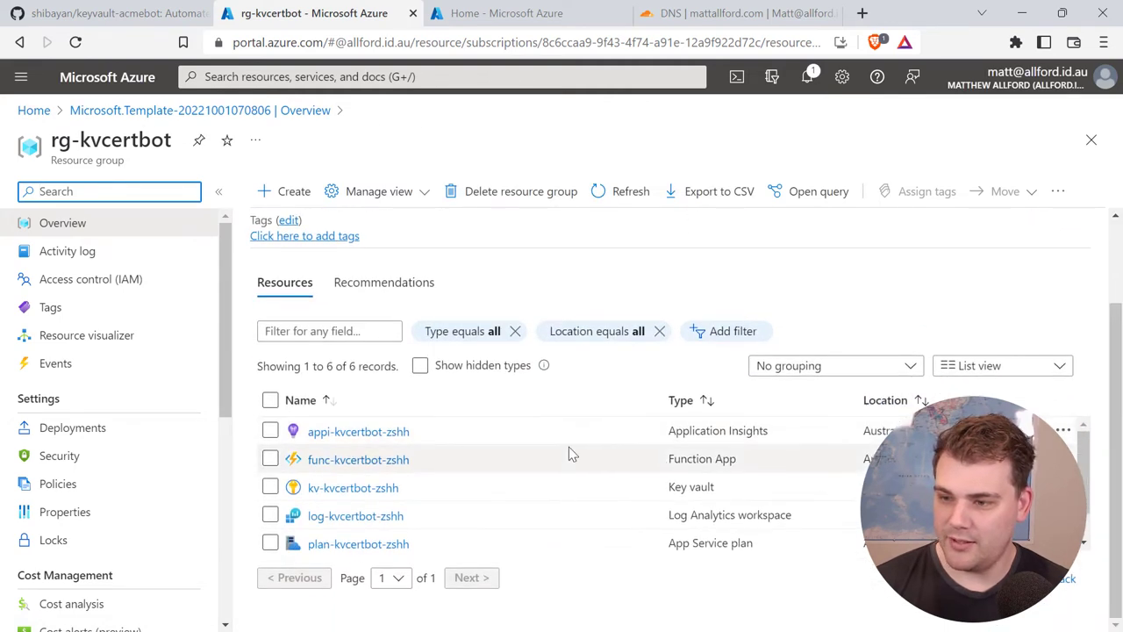
scroll(569, 447, down, 1)
scroll(569, 446, up, 1)
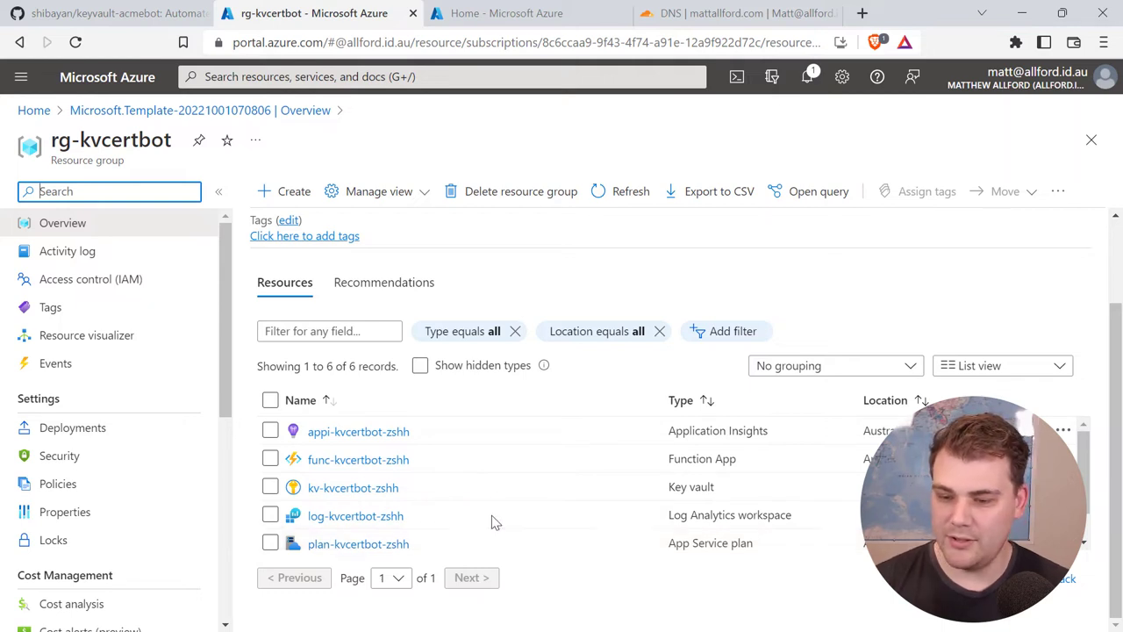
scroll(492, 521, down, 1)
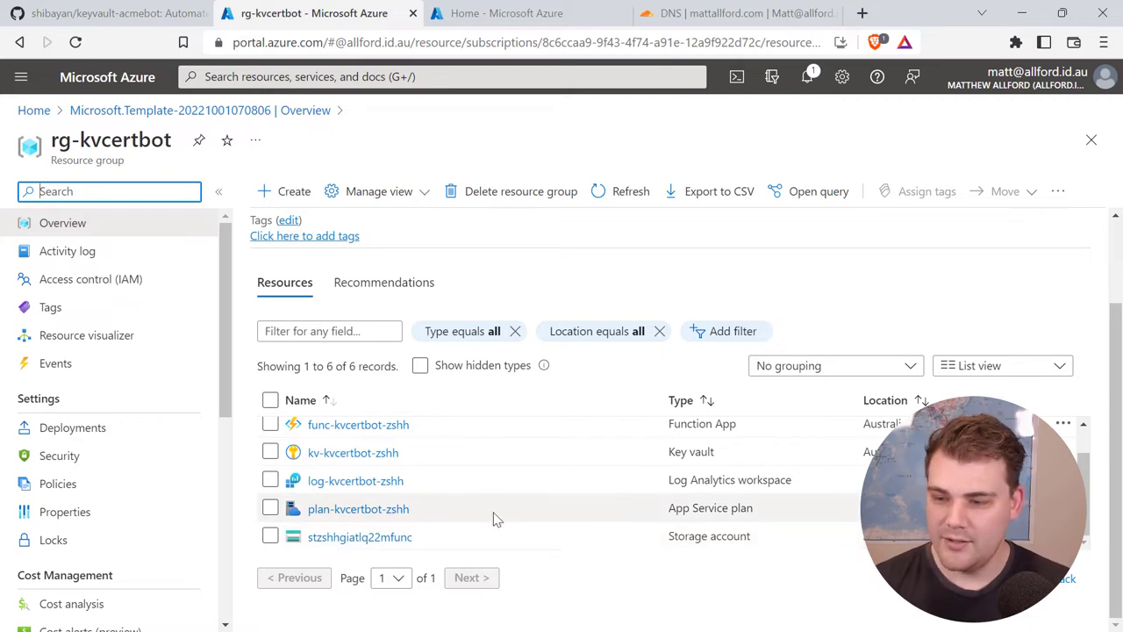
scroll(494, 519, up, 1)
click(395, 465)
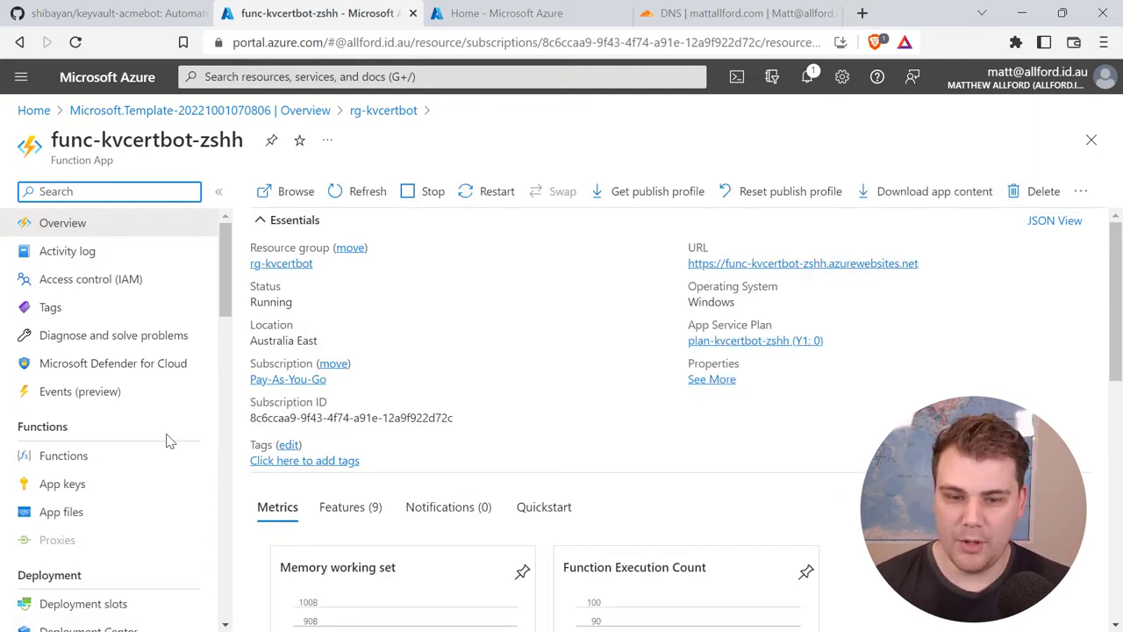
scroll(166, 439, down, 1)
click(73, 373)
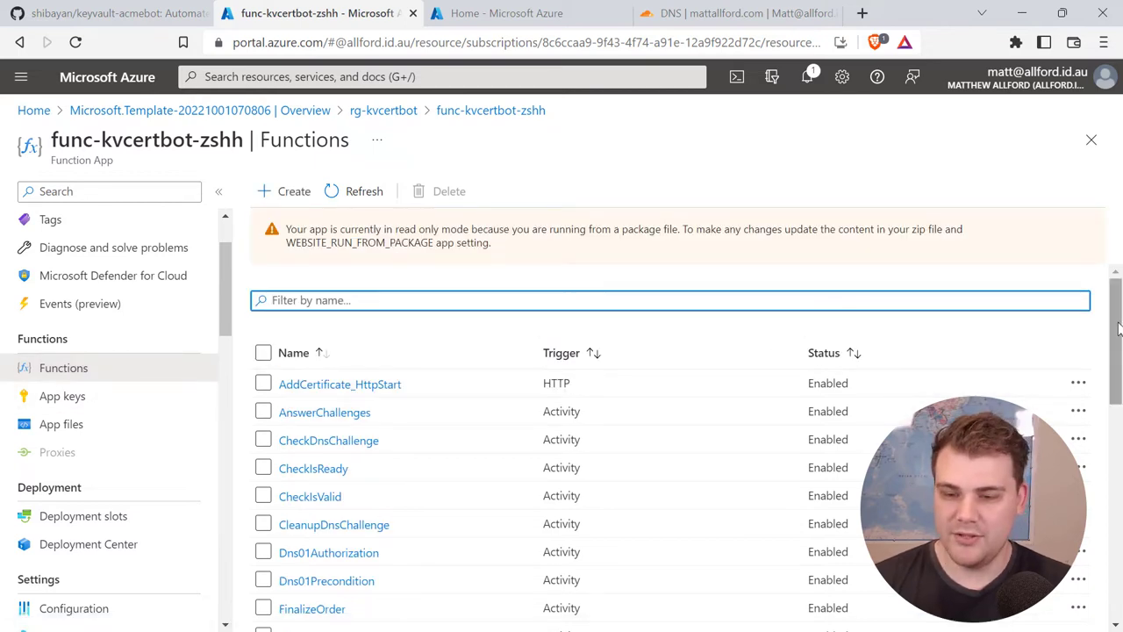
drag(1117, 327, 1112, 373)
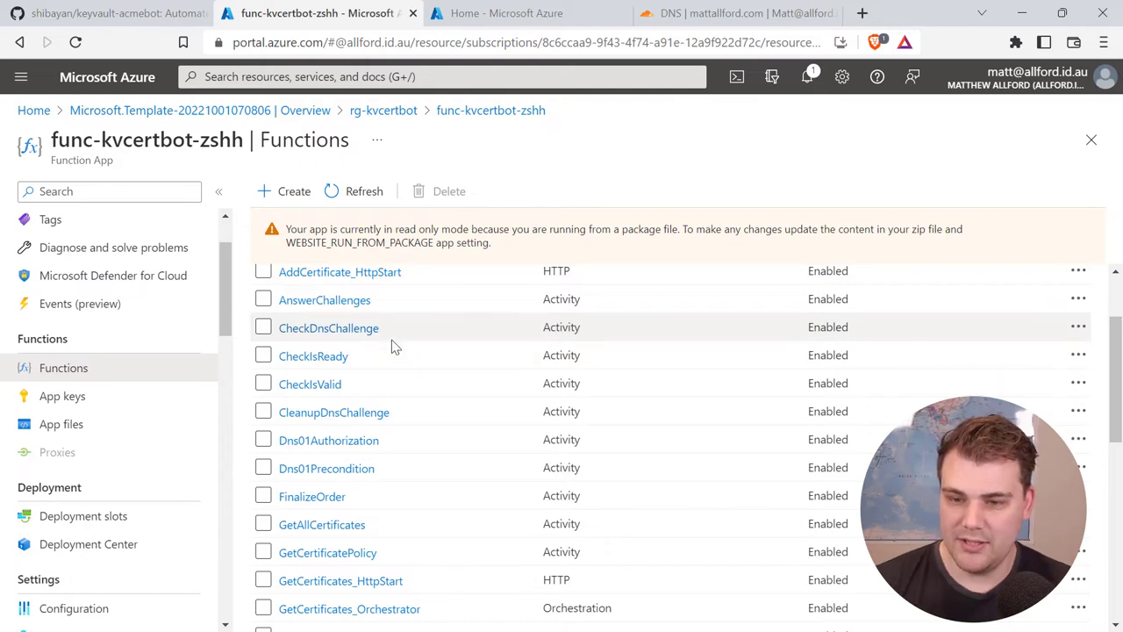
scroll(411, 386, down, 2)
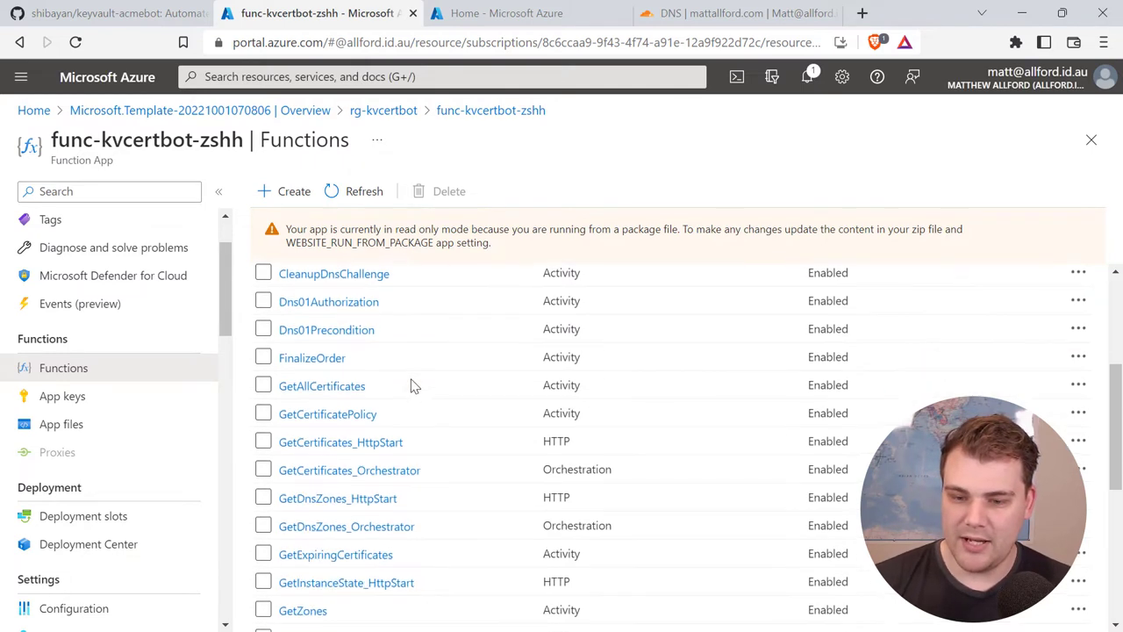
scroll(413, 408, down, 2)
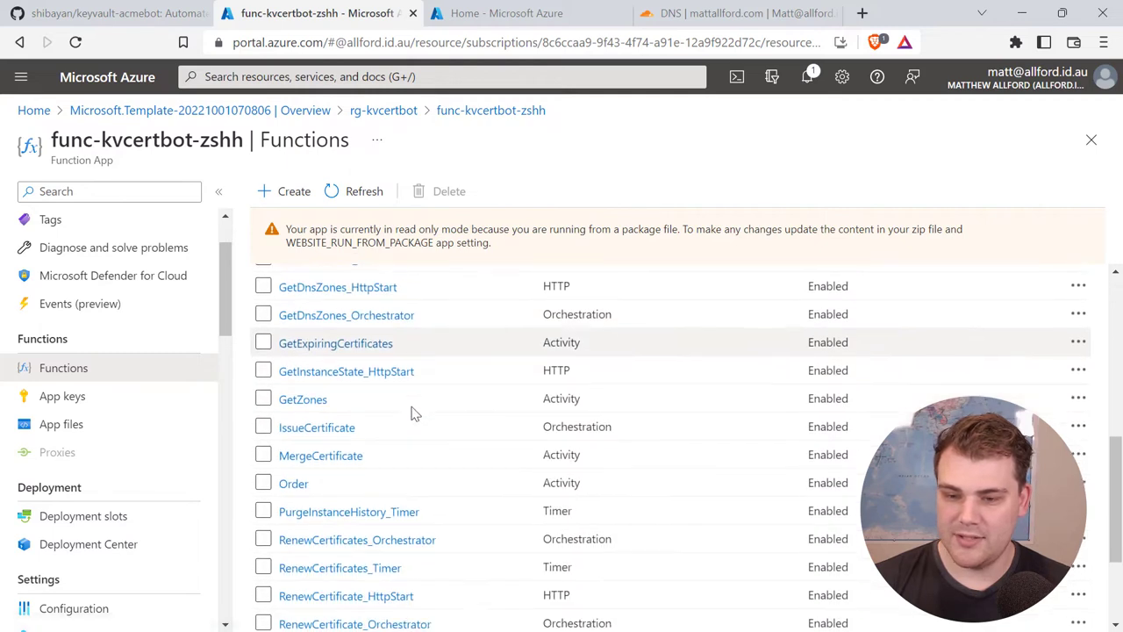
scroll(421, 399, down, 1)
scroll(426, 391, down, 1)
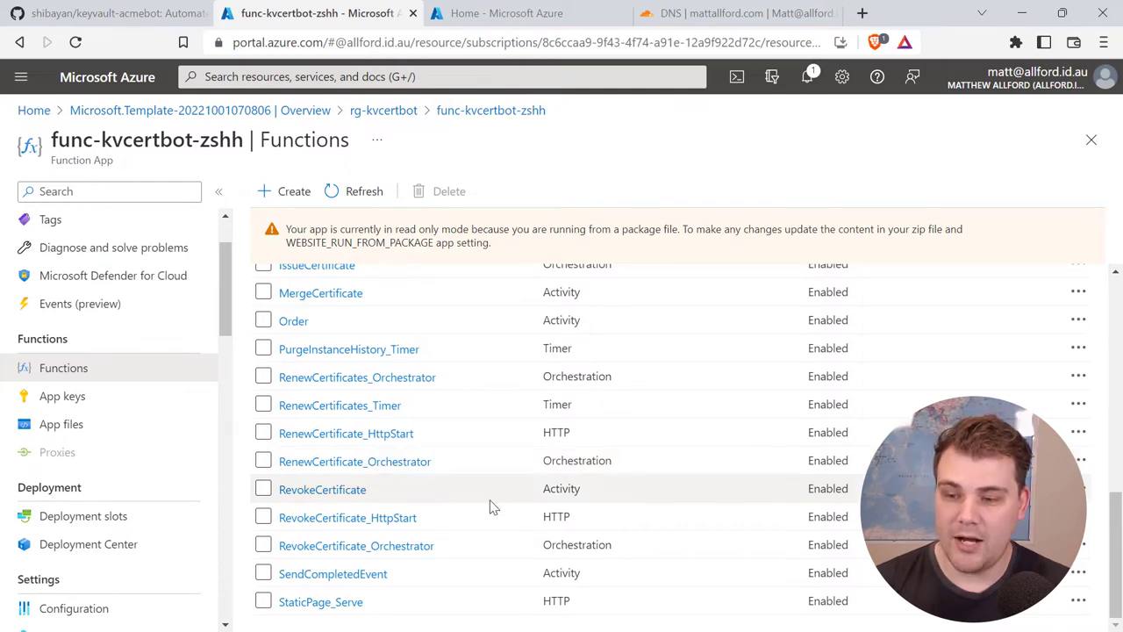
scroll(492, 509, up, 3)
scroll(495, 511, up, 2)
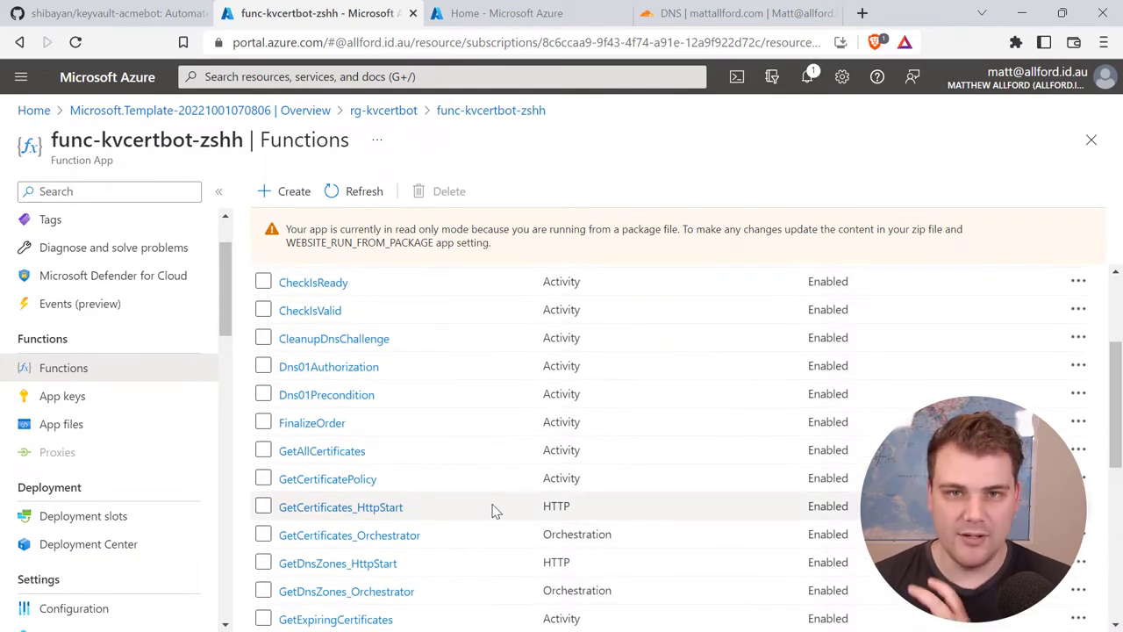
scroll(489, 507, up, 2)
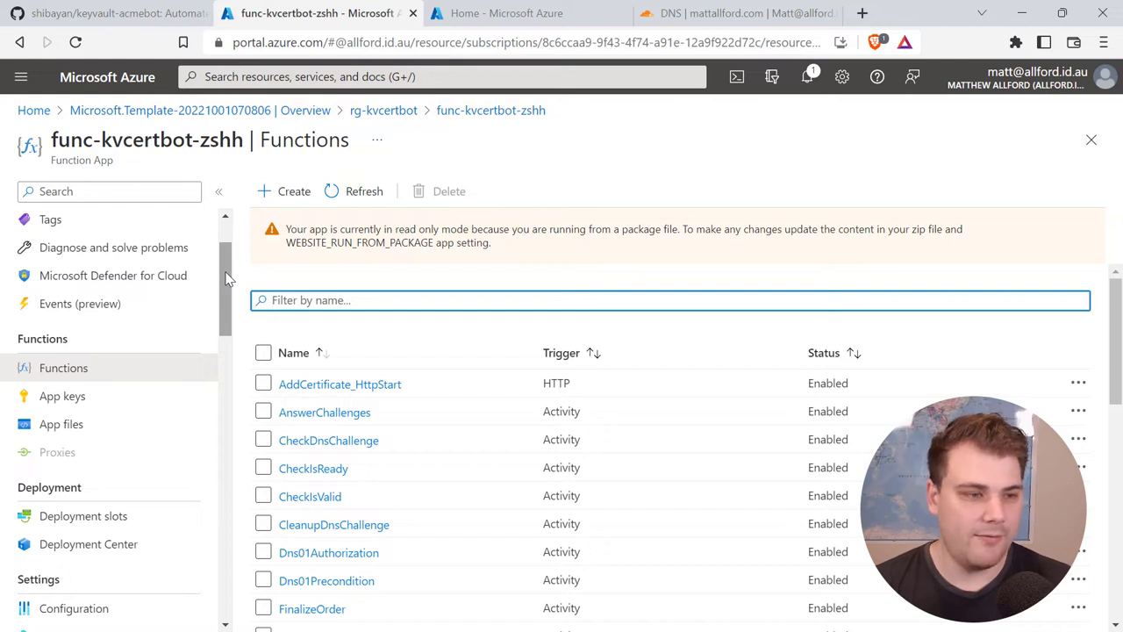
drag(225, 278, 224, 330)
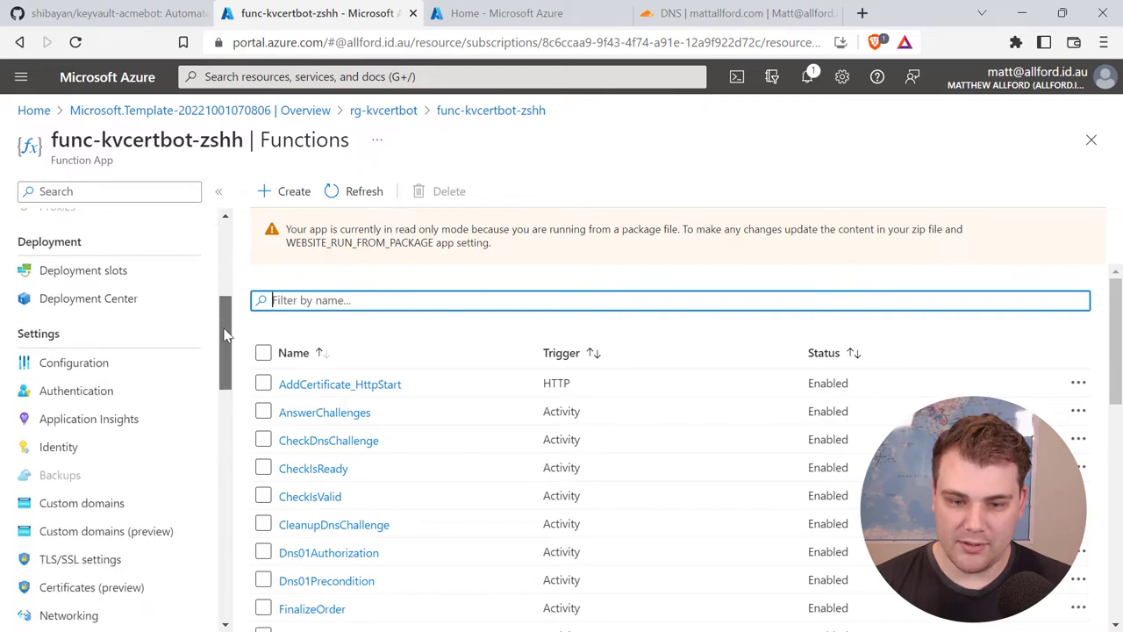
Step: Copy the function app's Object (principal) ID from Identity and return to rg-kvcertbot
click(75, 452)
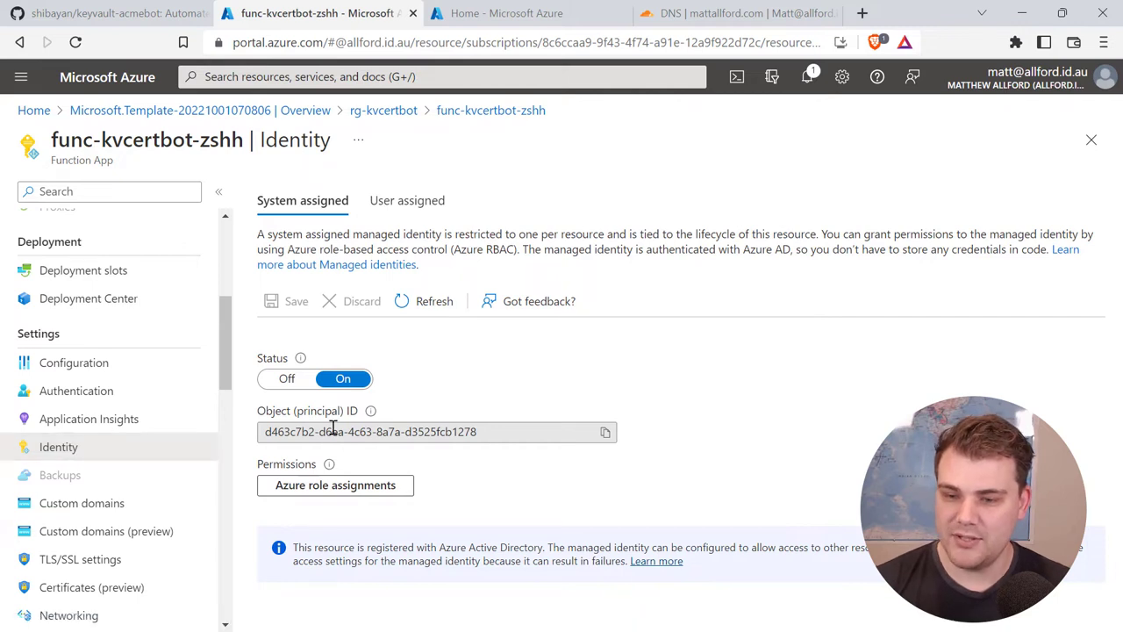
click(605, 432)
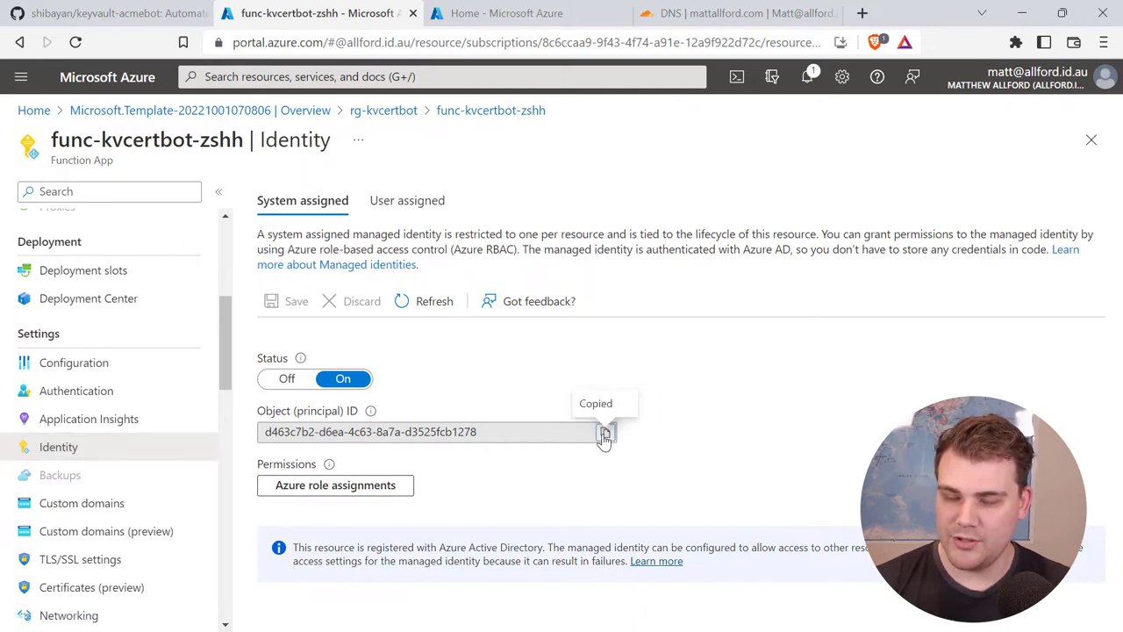
click(411, 111)
Step: Apply Vault access policy as kv-kvcertbot-zshh's permission model, then view Access policies
click(377, 490)
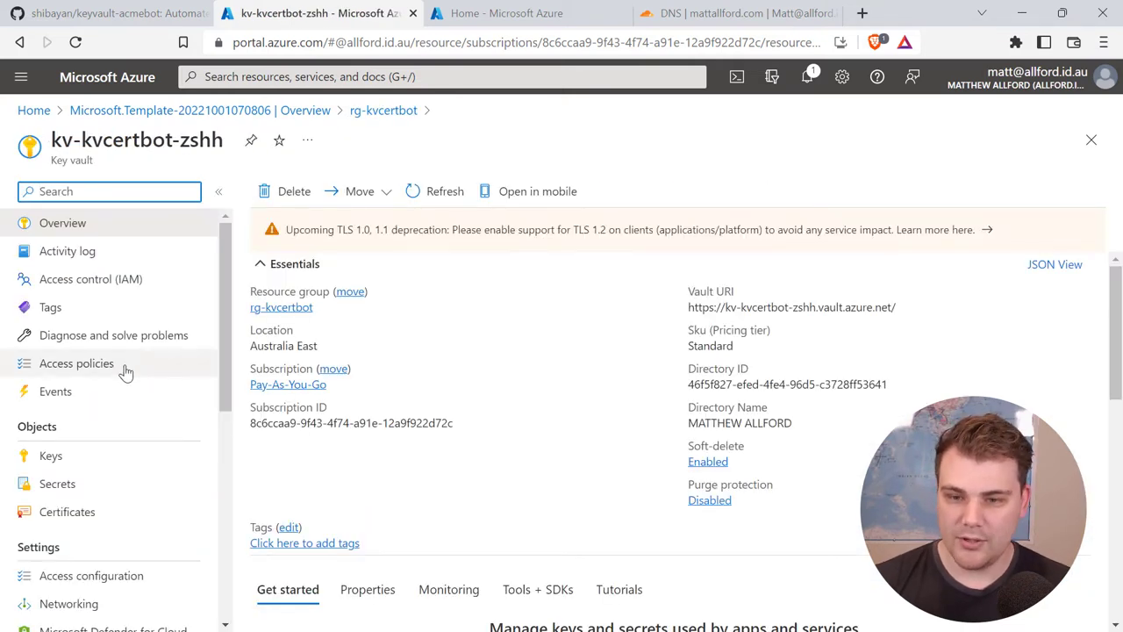
click(98, 372)
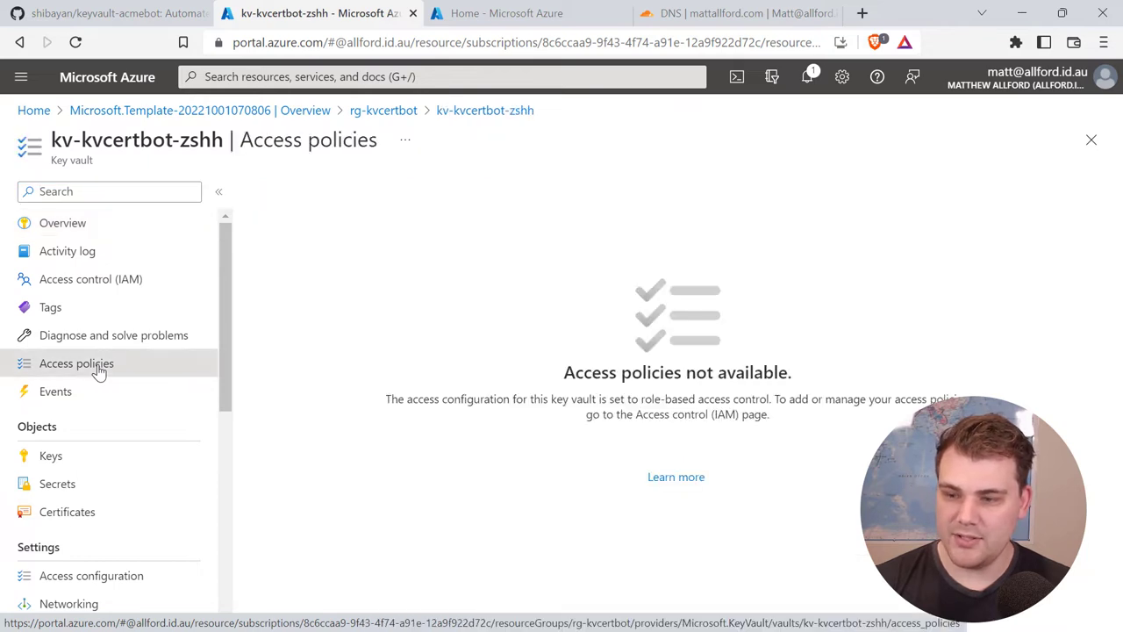
click(131, 575)
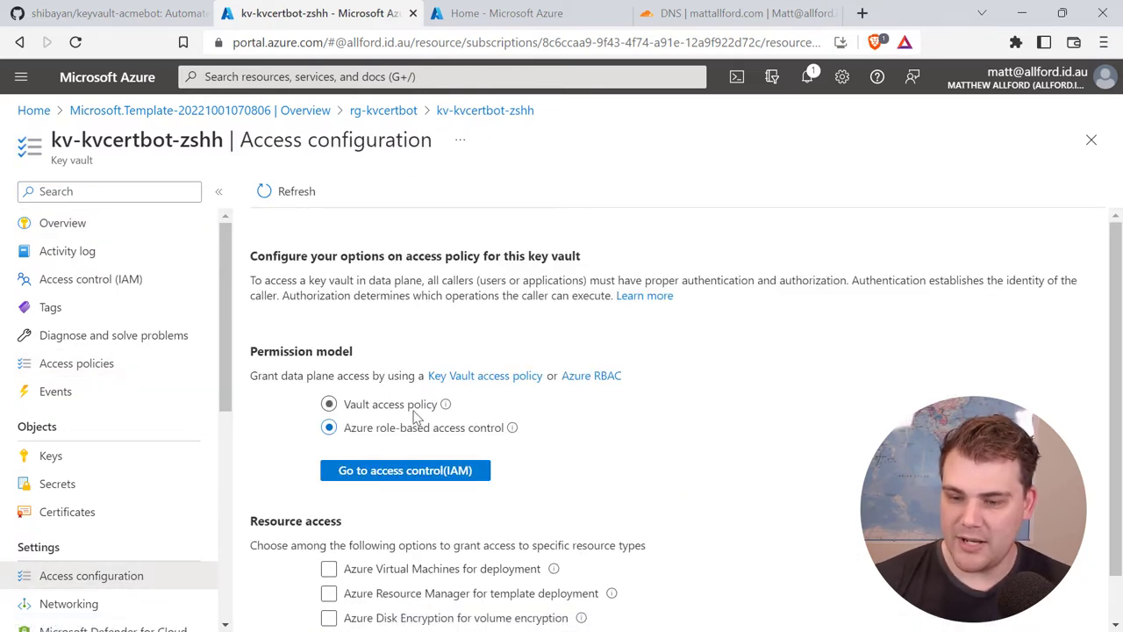
click(330, 405)
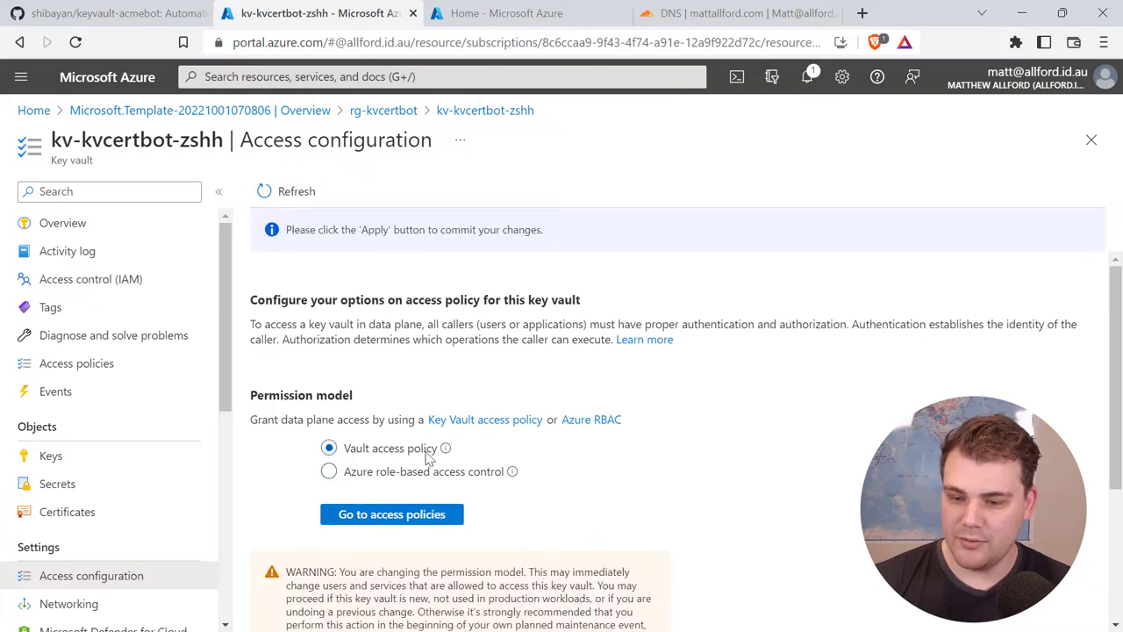
scroll(427, 489, down, 3)
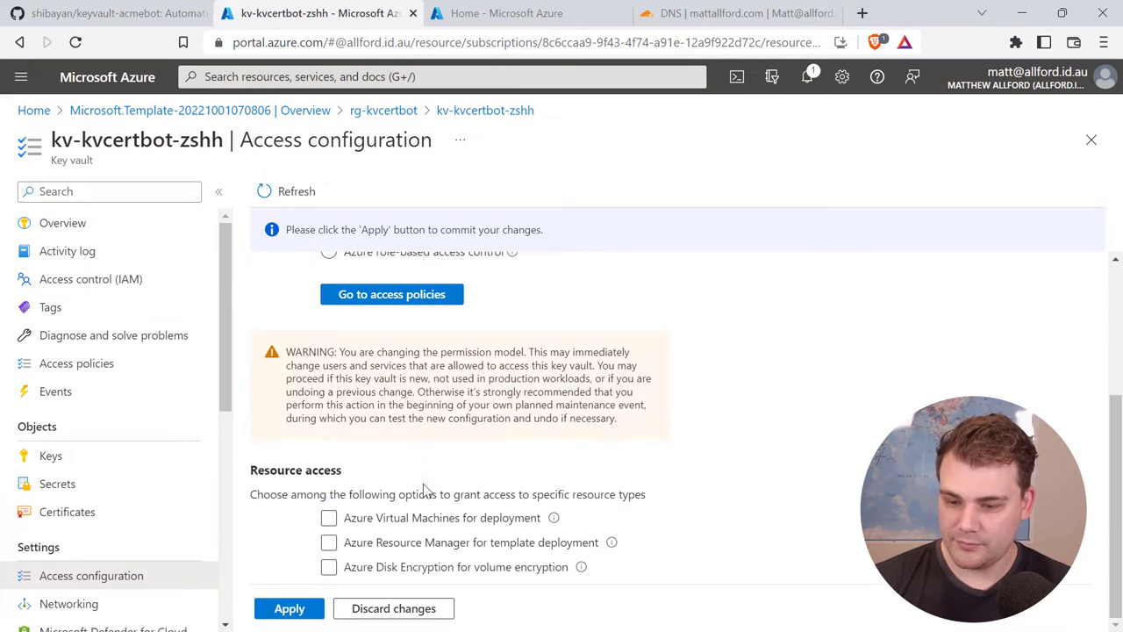
click(298, 611)
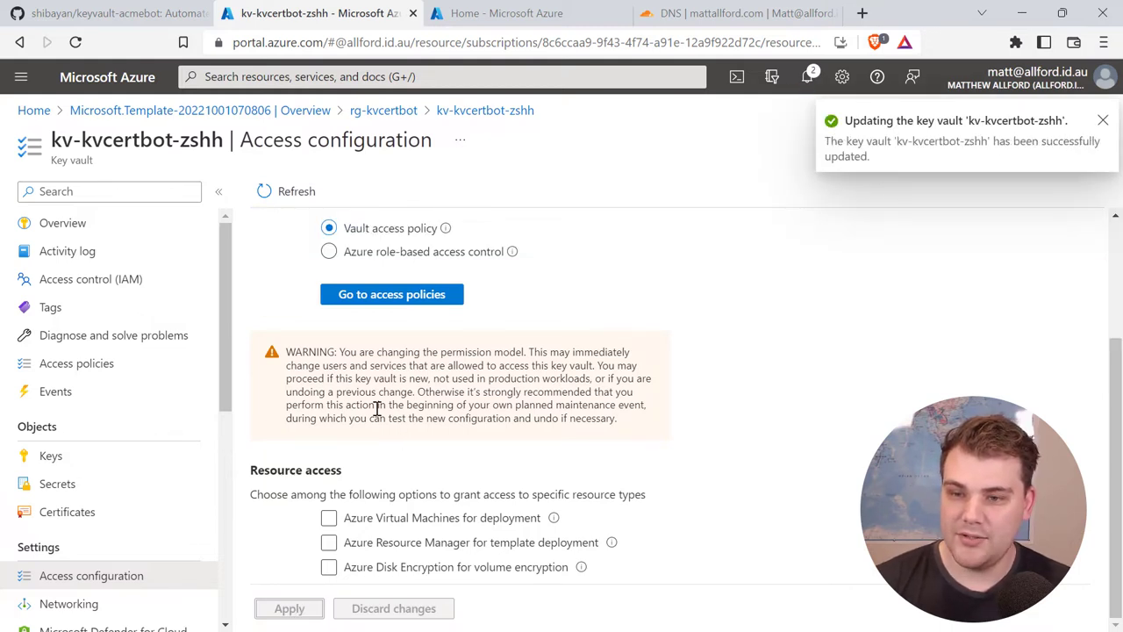
click(91, 367)
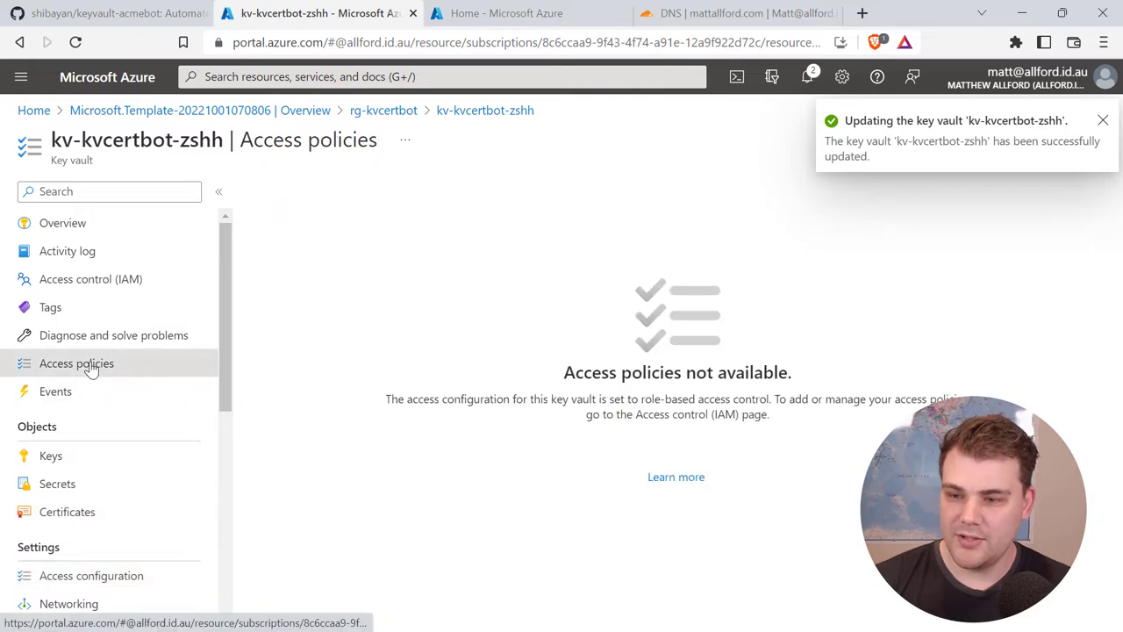
Step: Start a new access policy using the Key, Secret, & Certificate Management template
click(77, 46)
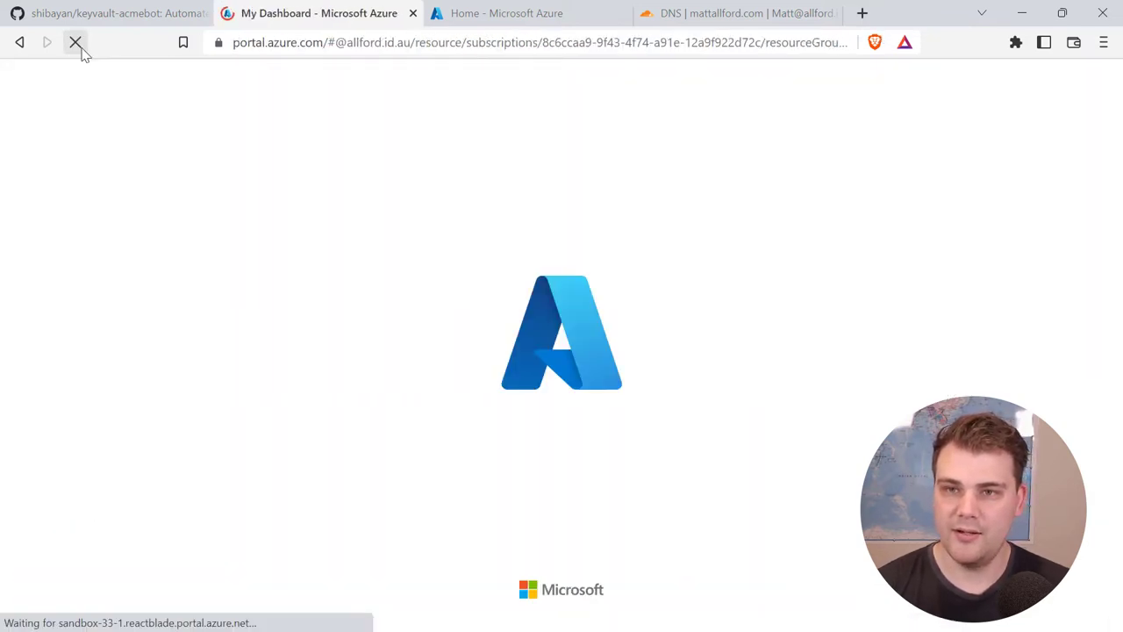
click(283, 193)
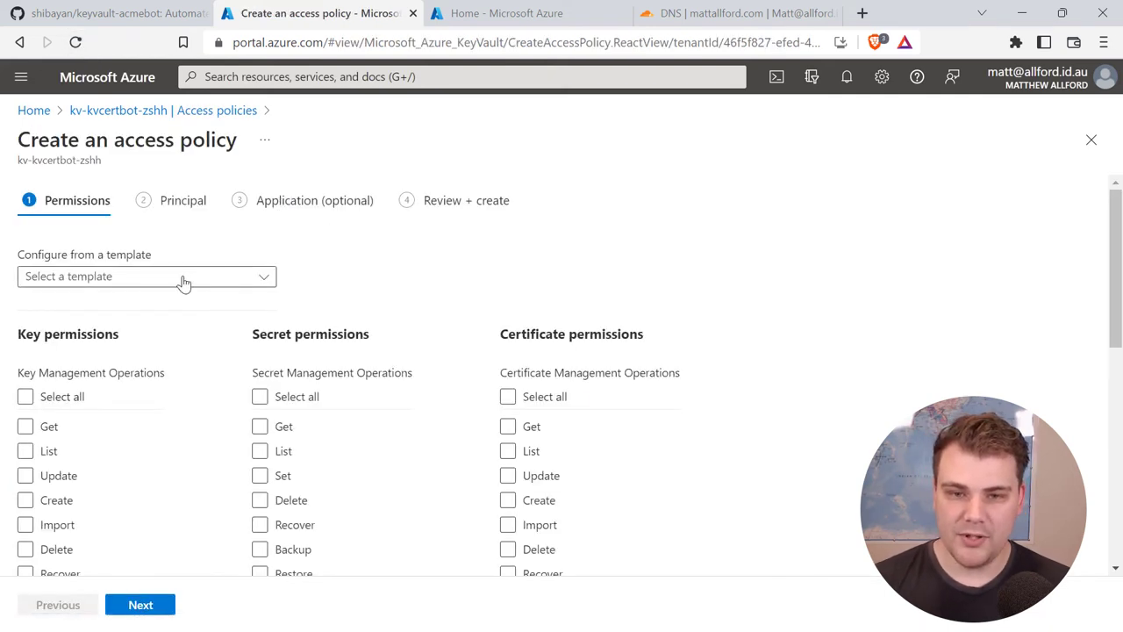
click(157, 279)
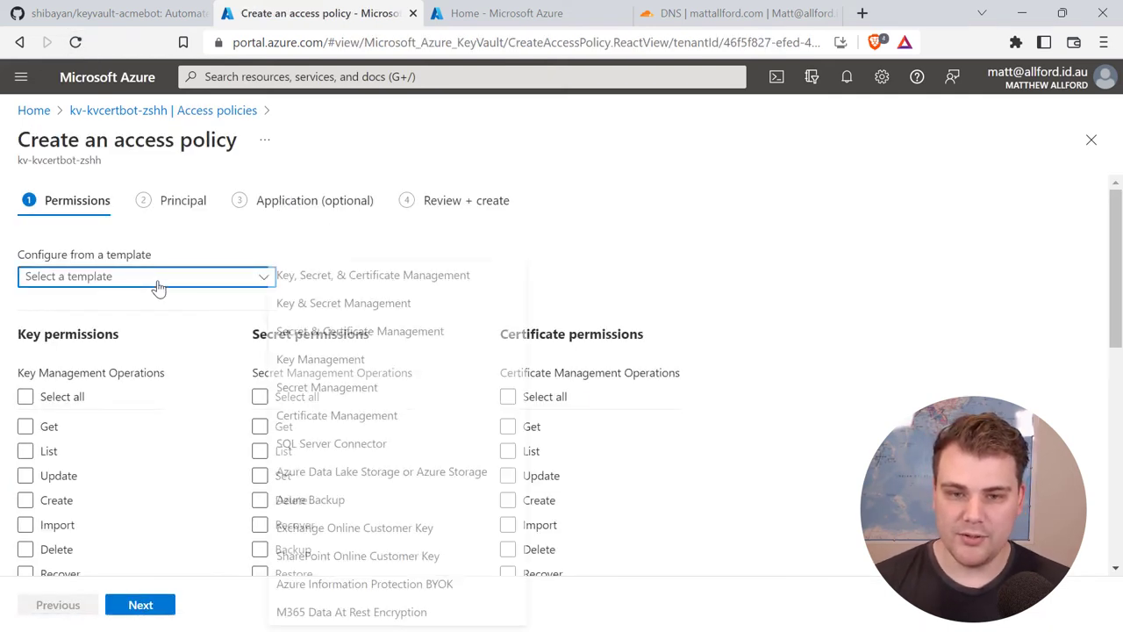
click(405, 281)
scroll(644, 294, down, 5)
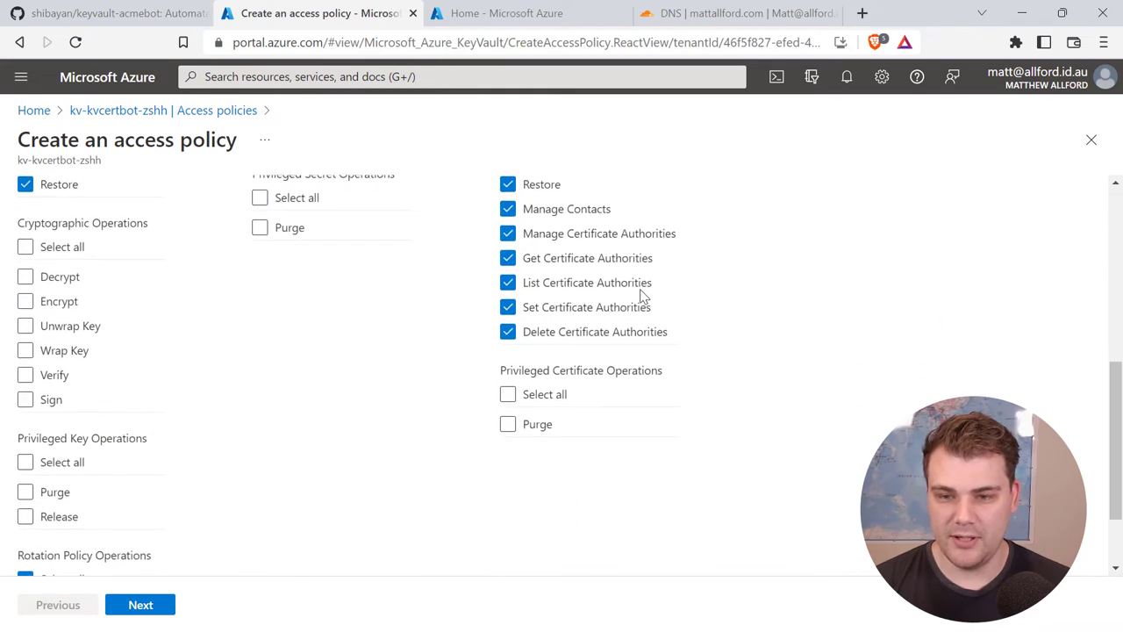
scroll(644, 294, down, 1)
click(138, 605)
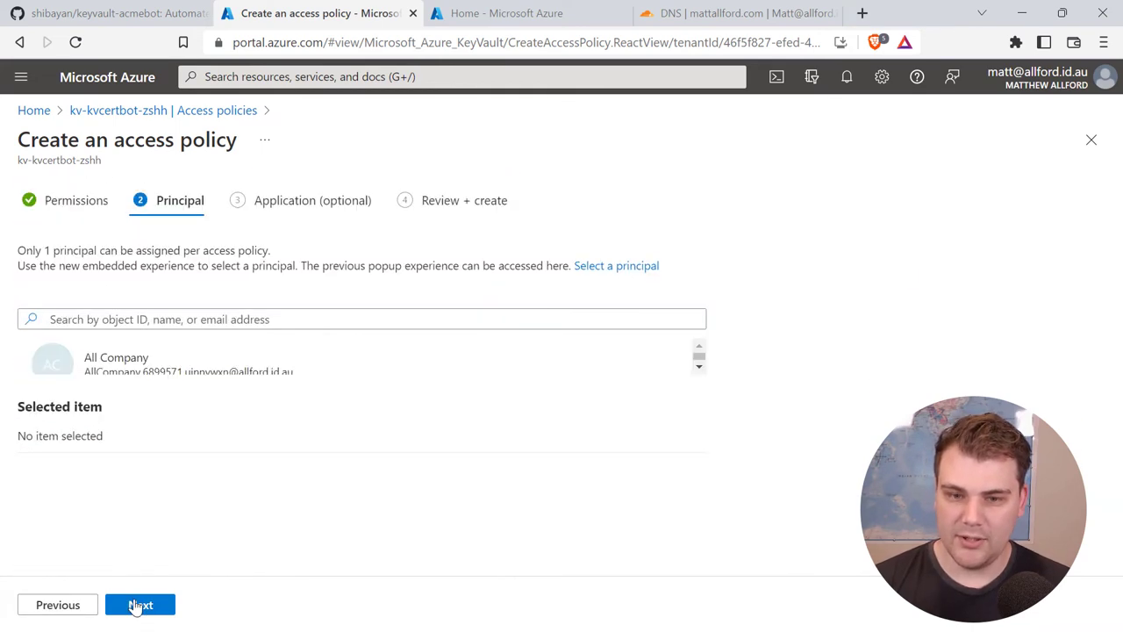
Step: Assign the policy to func-kvcertbot-zshh via its pasted object ID and create it
click(133, 314)
key(ctrl+v)
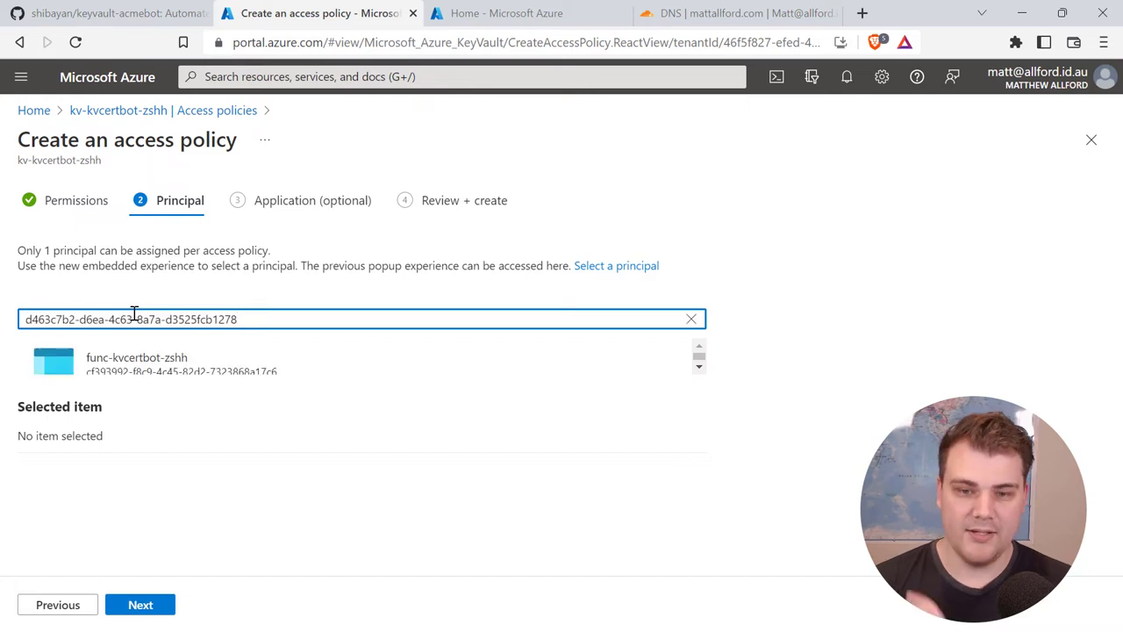
click(231, 373)
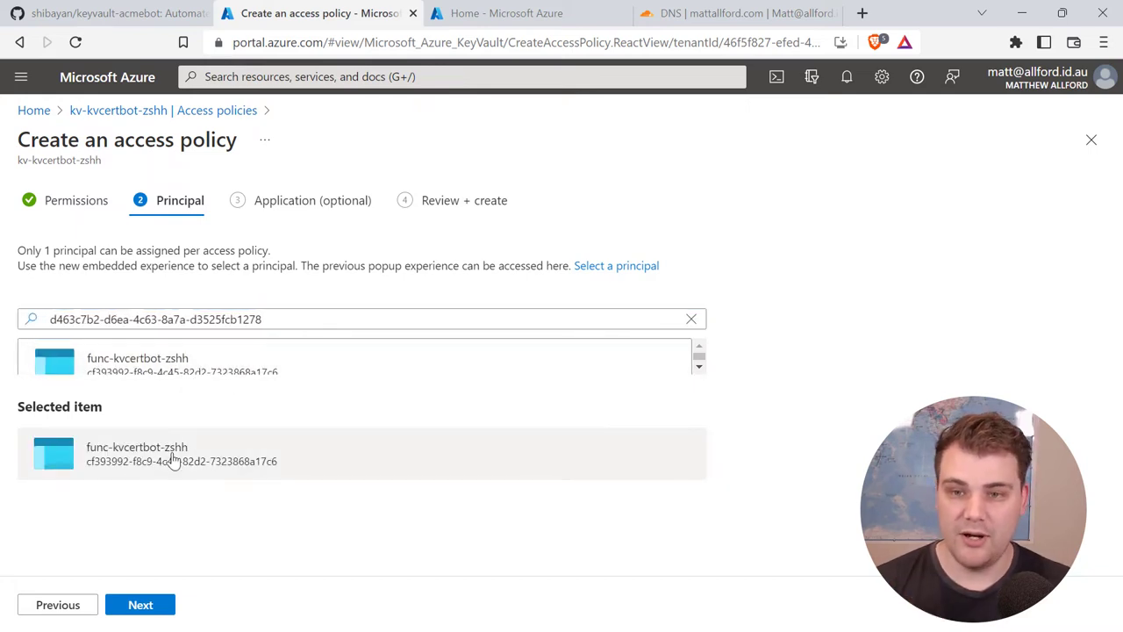
click(140, 606)
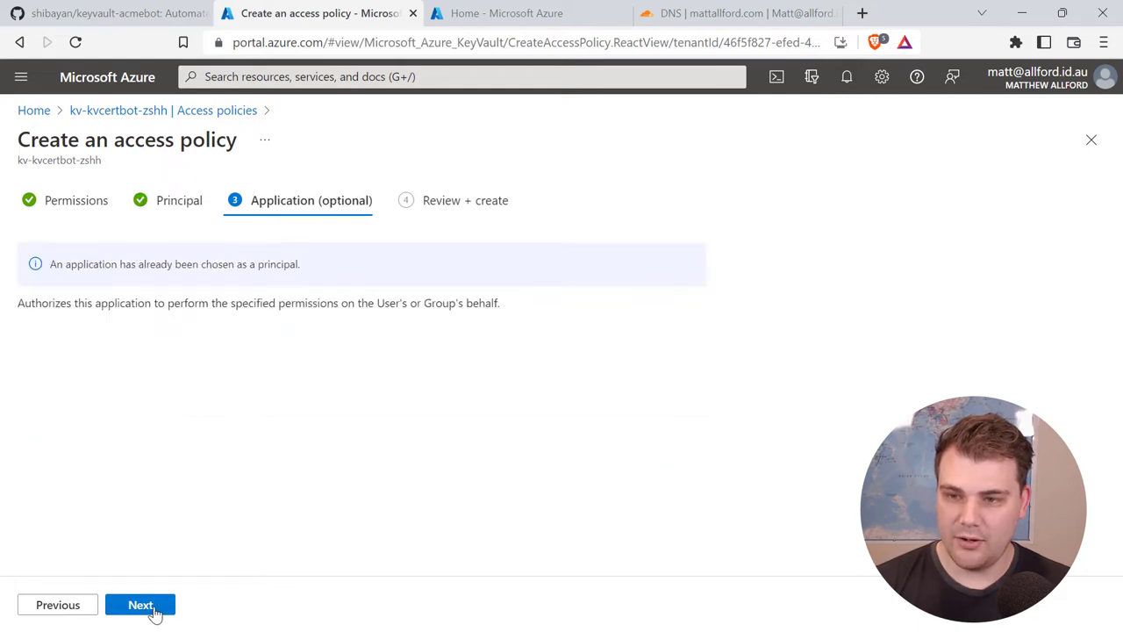
click(141, 605)
click(141, 606)
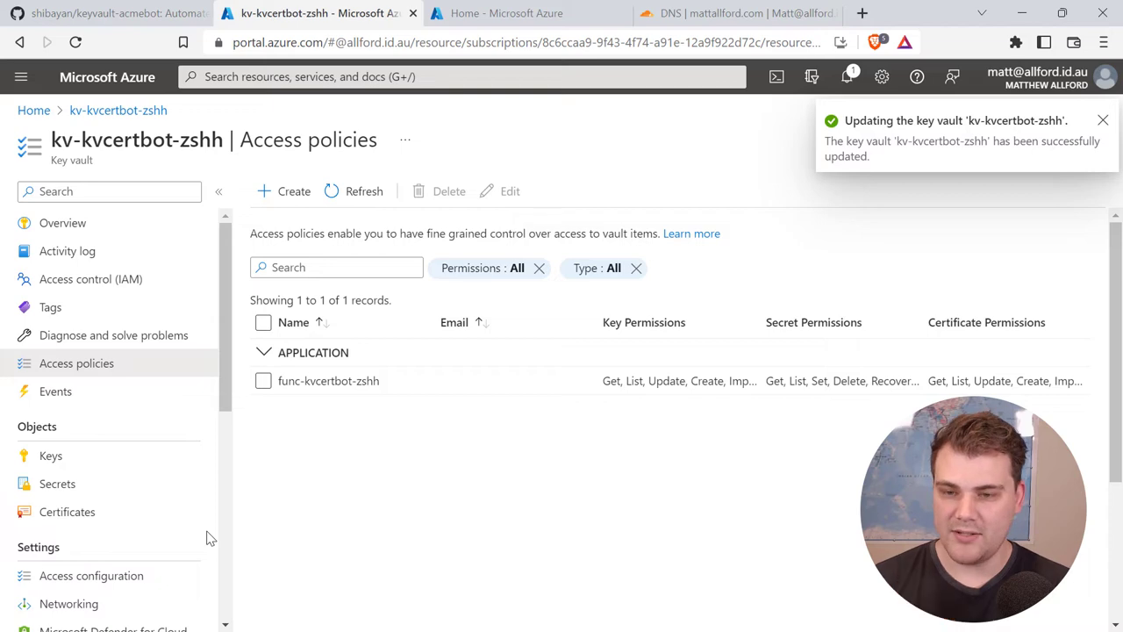
Step: Start another access policy using the Key, Secret, & Certificate Management template
click(285, 198)
click(201, 281)
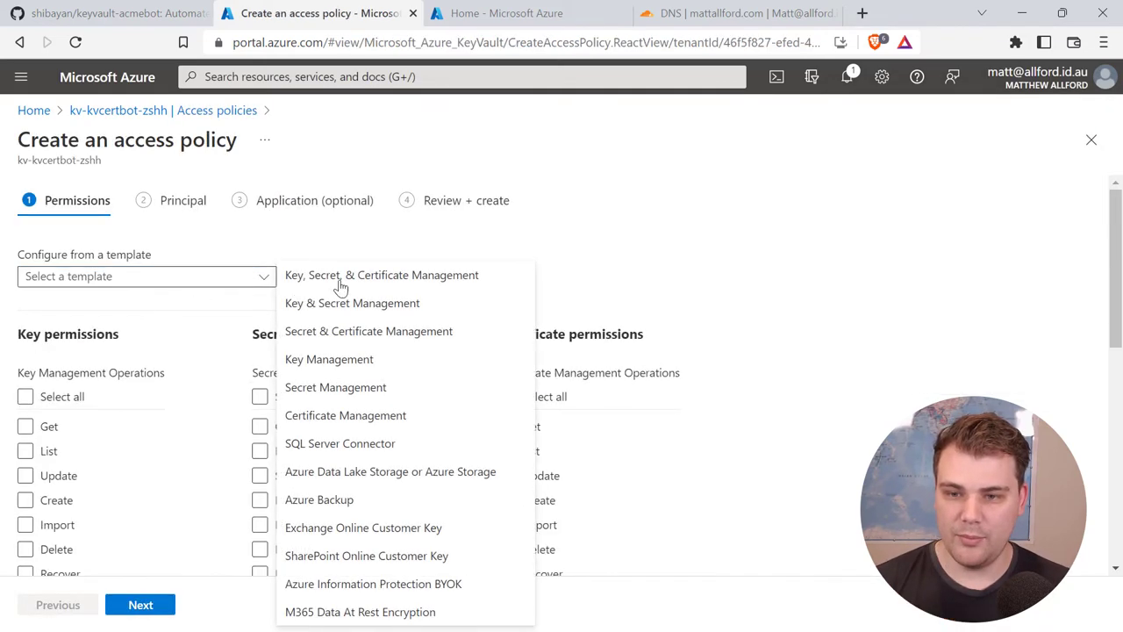
click(354, 279)
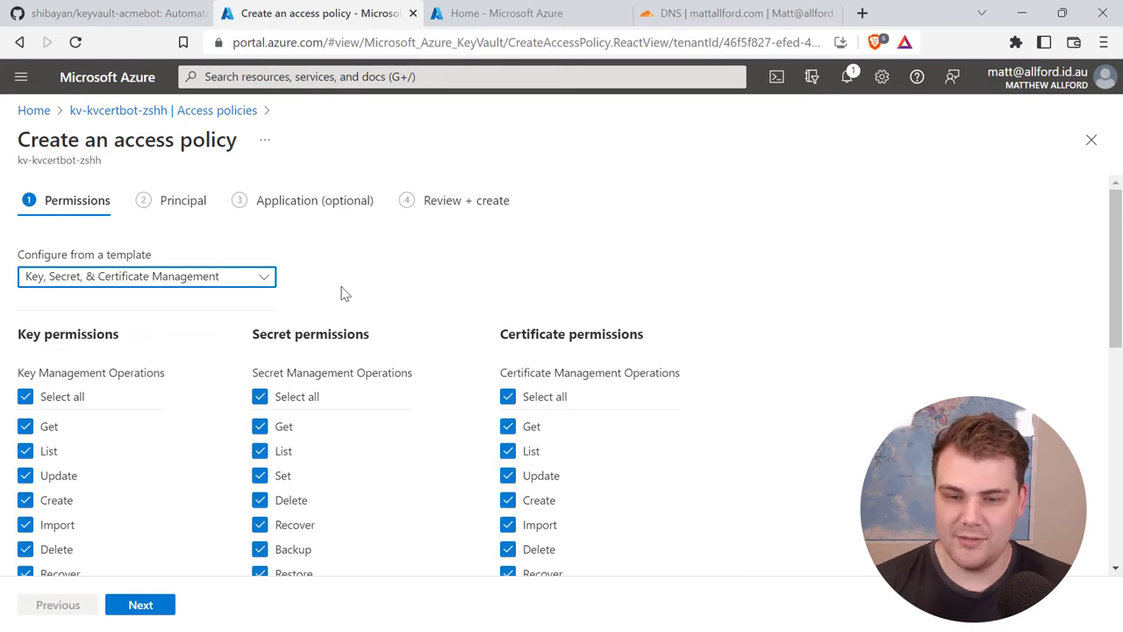
scroll(268, 299, down, 5)
scroll(268, 298, up, 5)
click(149, 605)
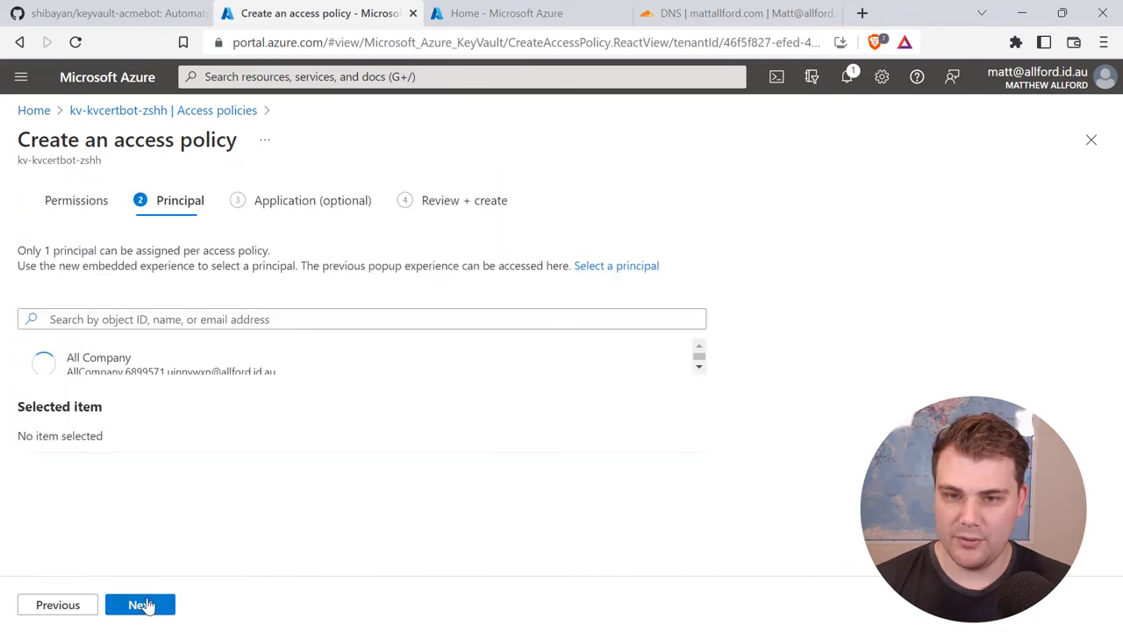
Step: Search for and select the signed-in user's account as principal, then create the policy
click(141, 313)
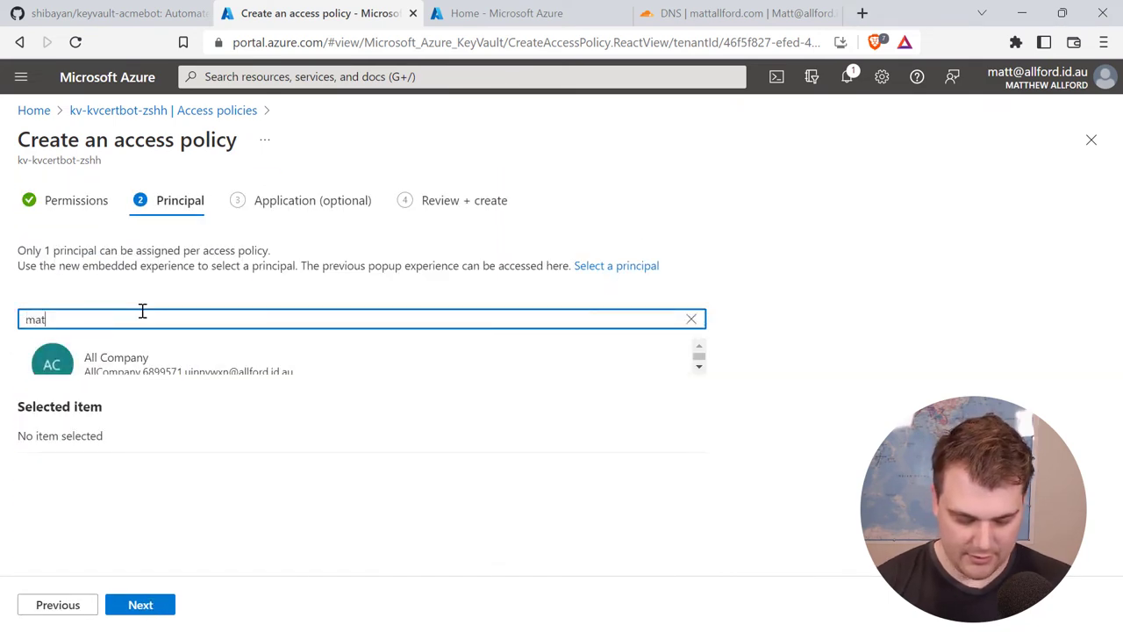
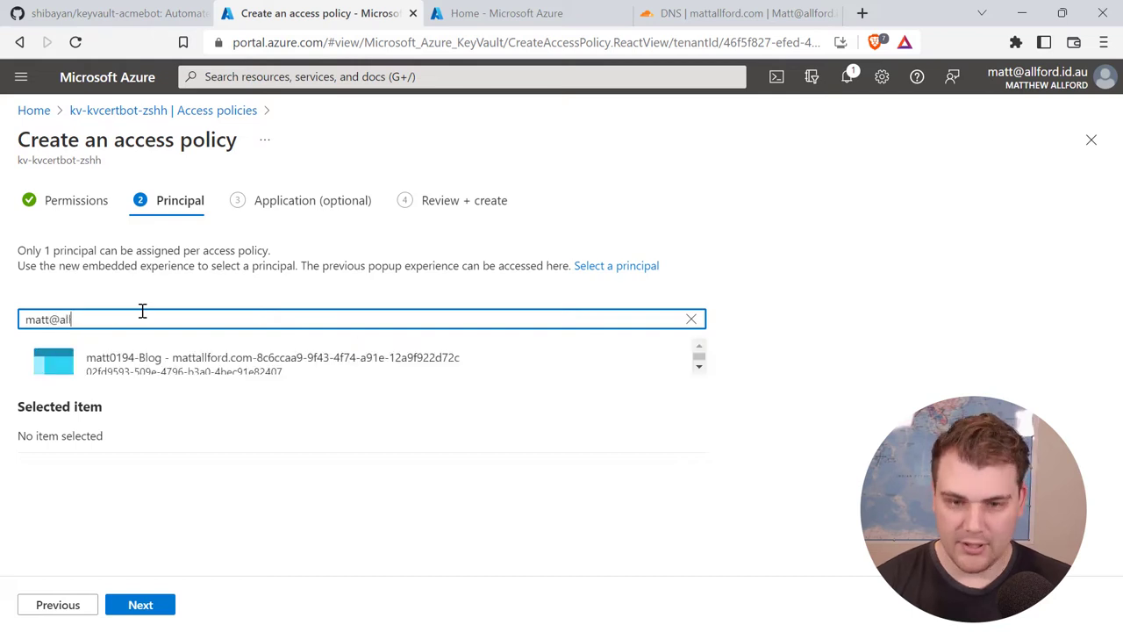
click(130, 366)
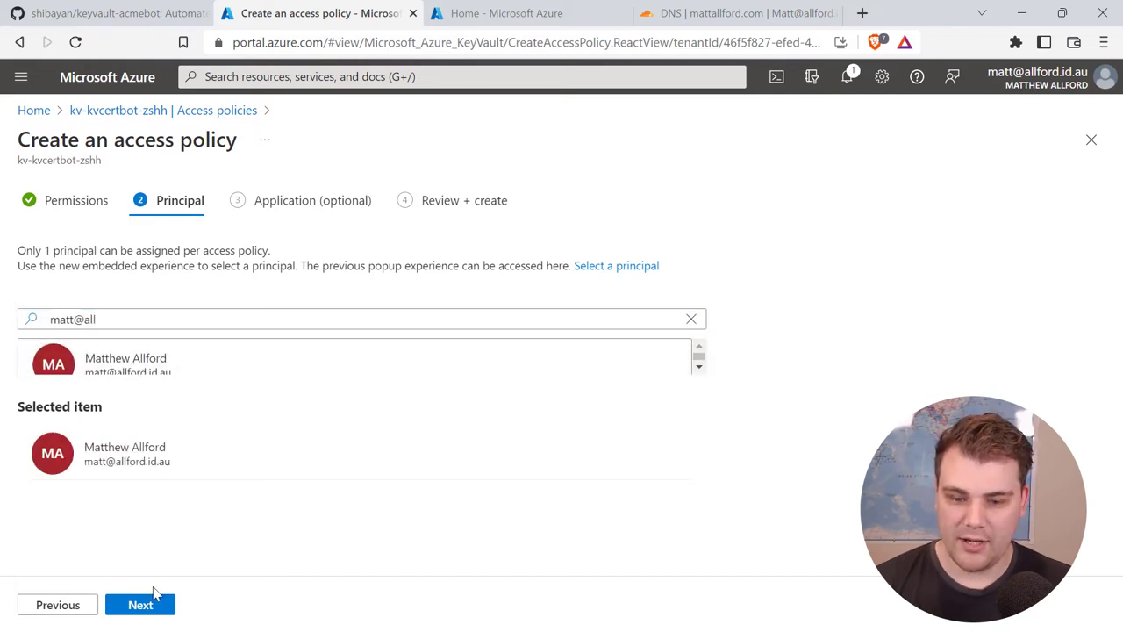
click(153, 604)
click(156, 606)
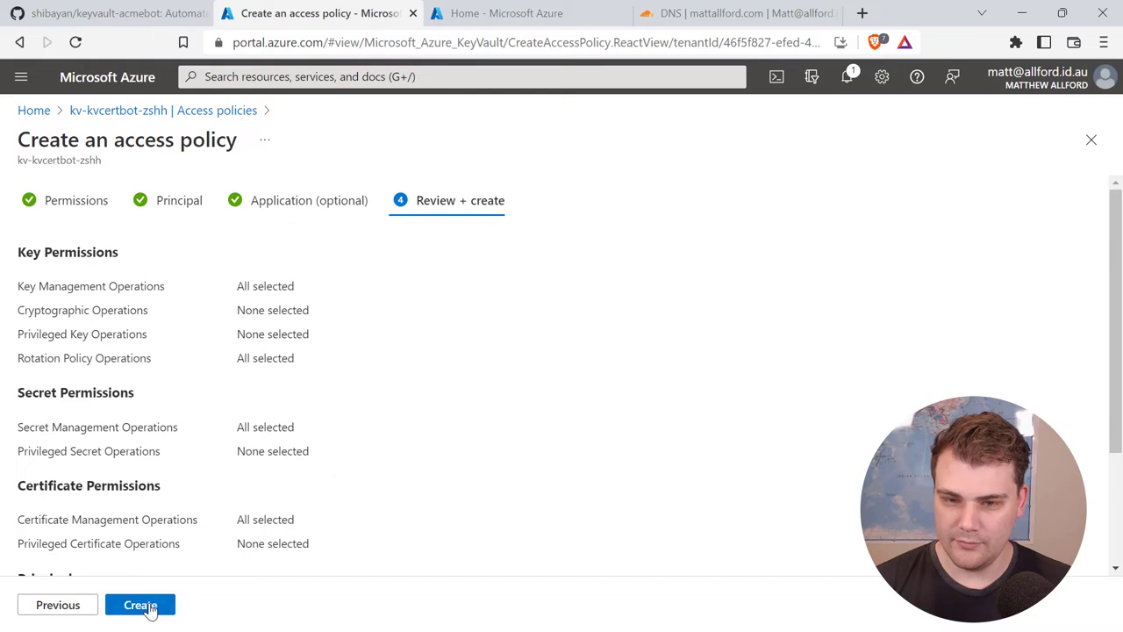
click(140, 605)
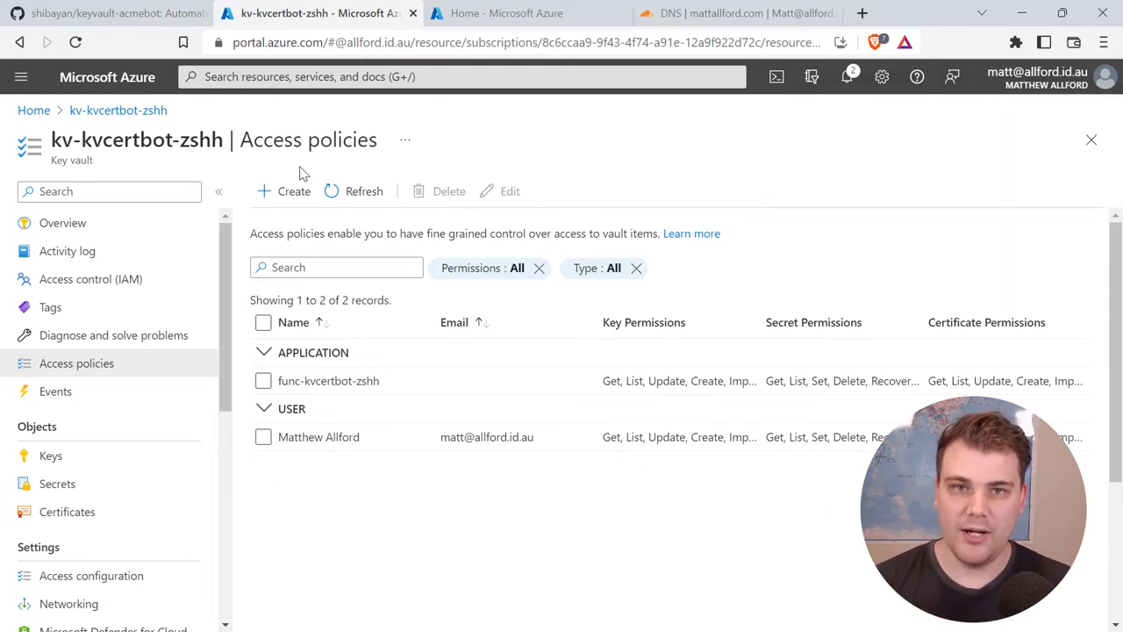
Step: Start a new access policy granting Get and List on keys, secrets and certificates
click(283, 190)
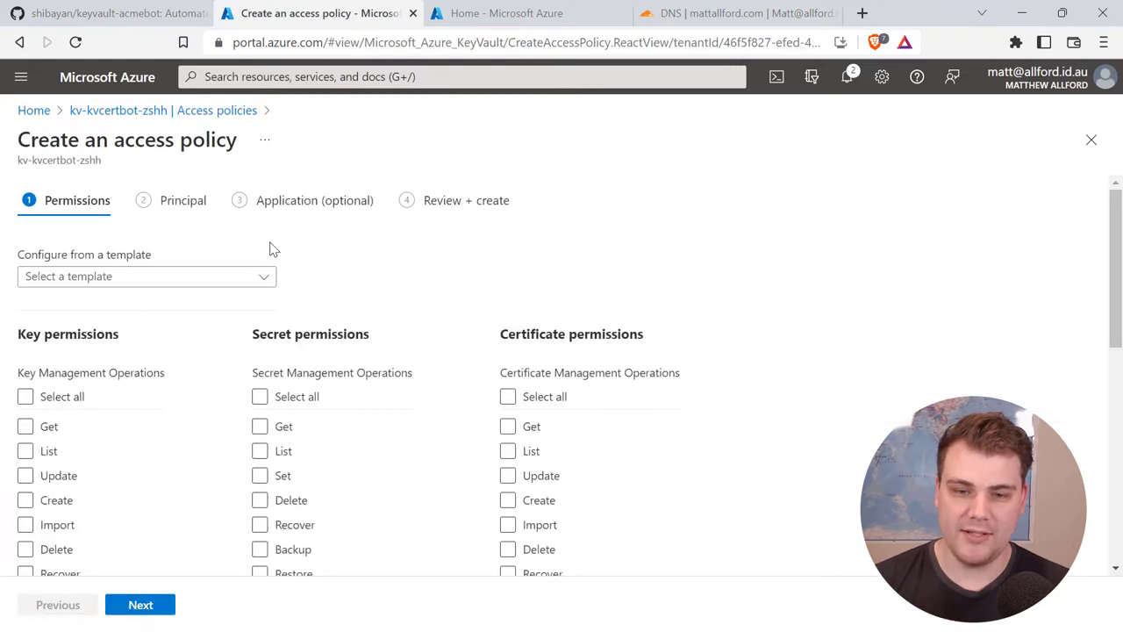
click(48, 426)
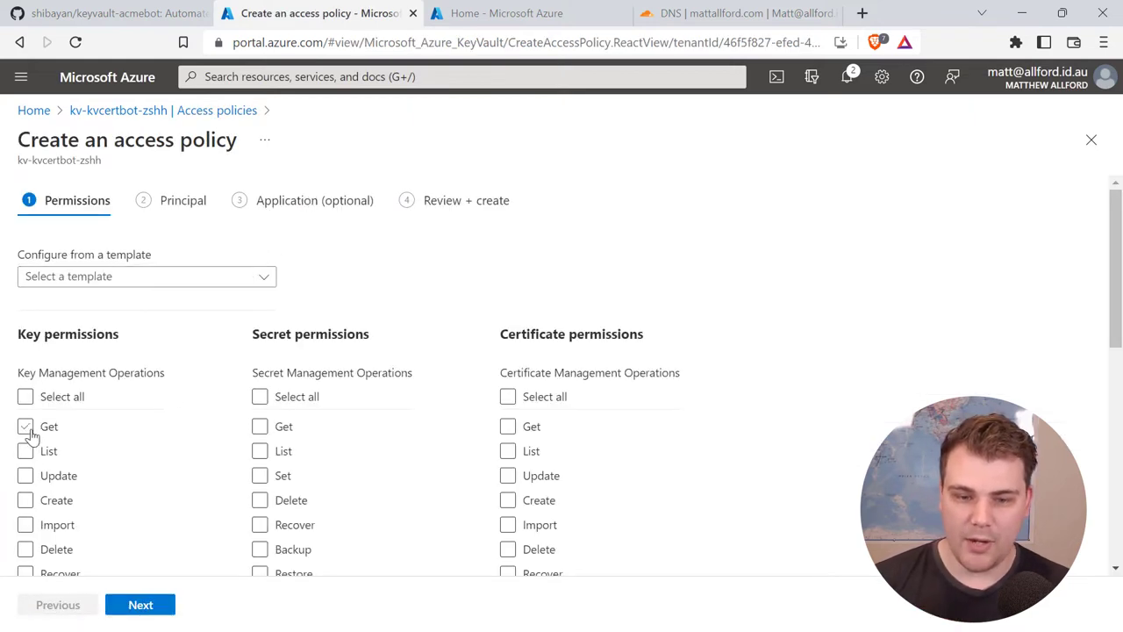
click(25, 453)
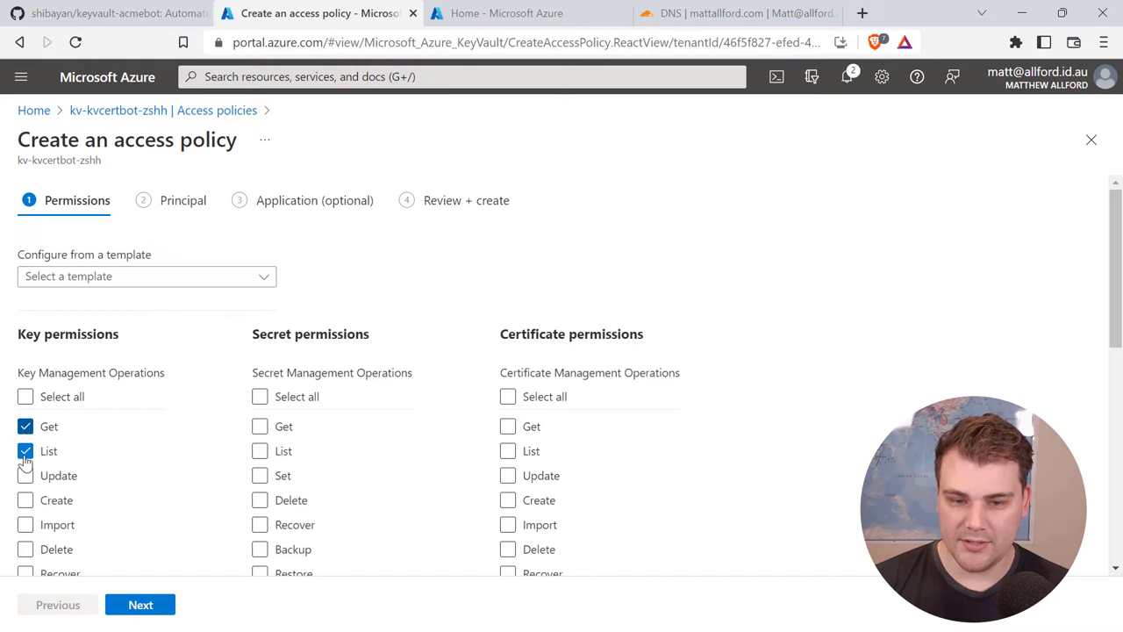
click(260, 426)
click(260, 451)
click(508, 427)
click(508, 451)
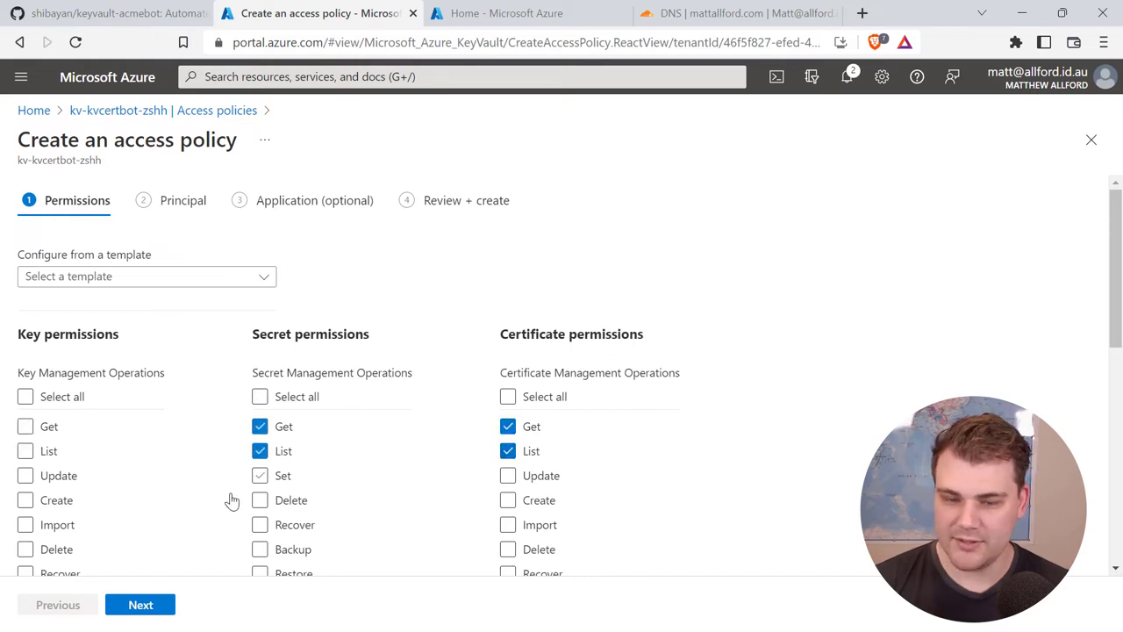
click(144, 605)
Step: Search for the principal, replacing 'web app' with 'azure we' in the search box
click(151, 322)
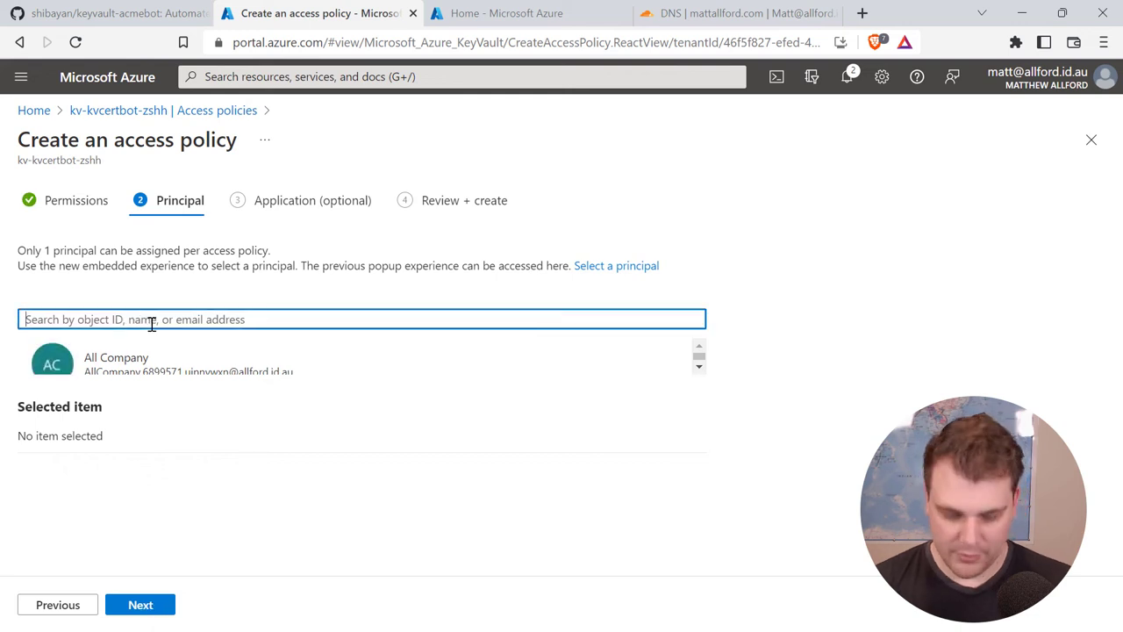
text(web app)
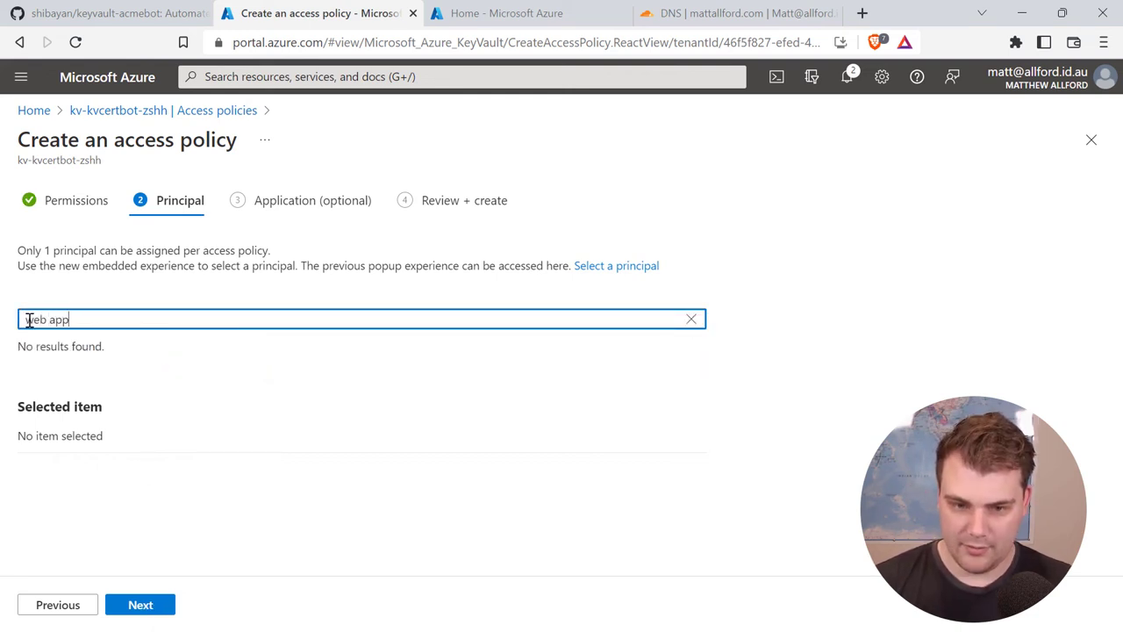
drag(27, 322, 72, 321)
text(azure we)
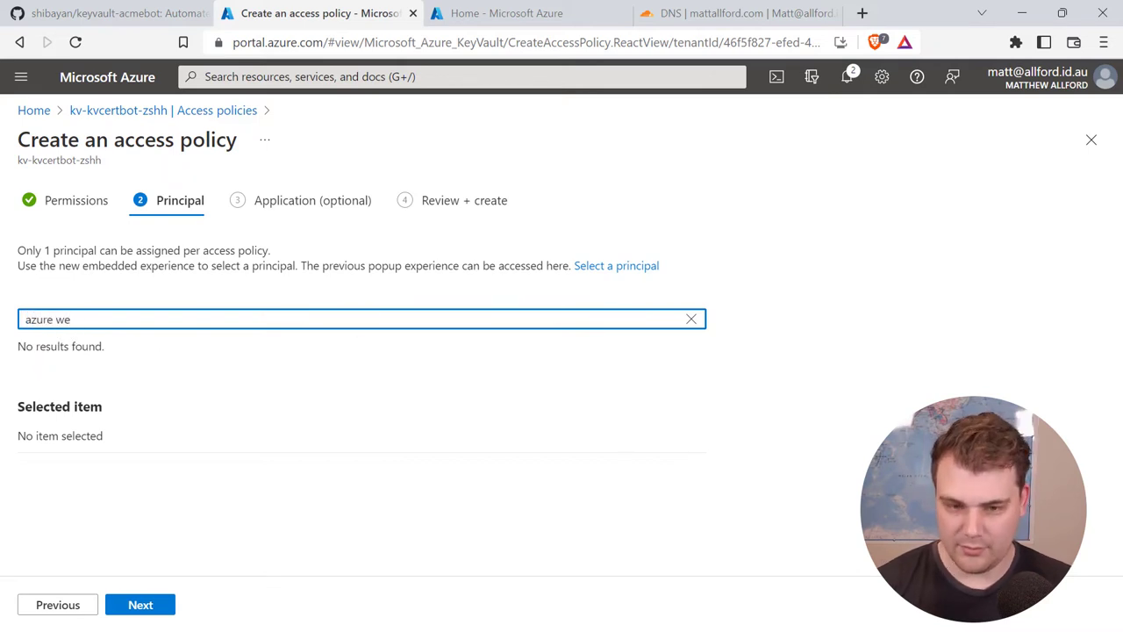
Step: Search 'azure web app key vault access' in a new tab, then return to the portal tab
right_click(356, 32)
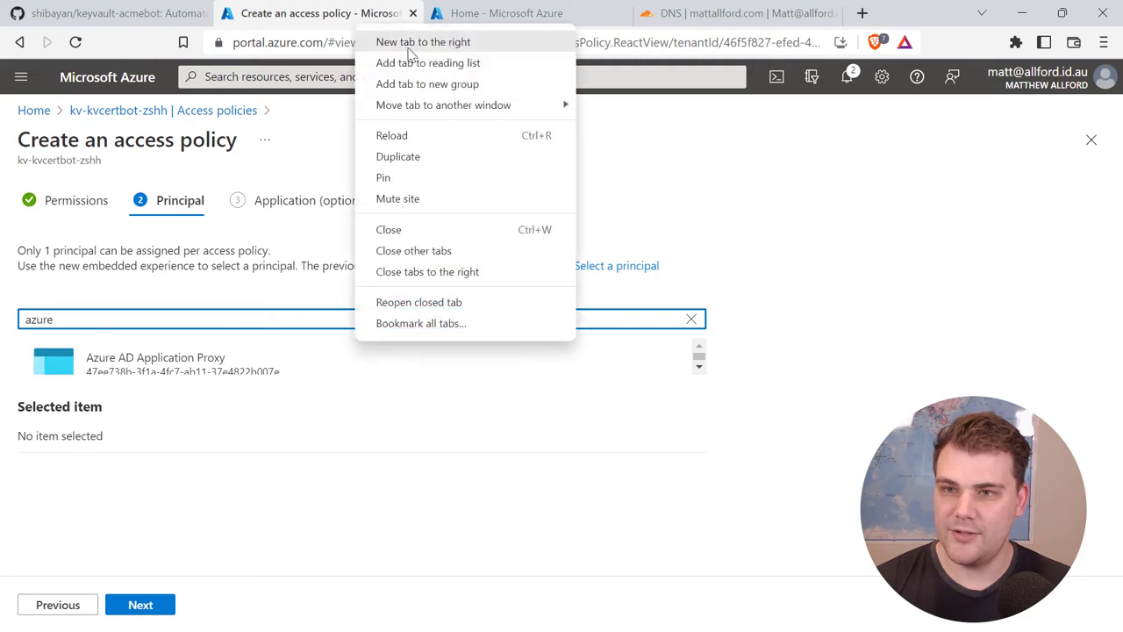
click(449, 41)
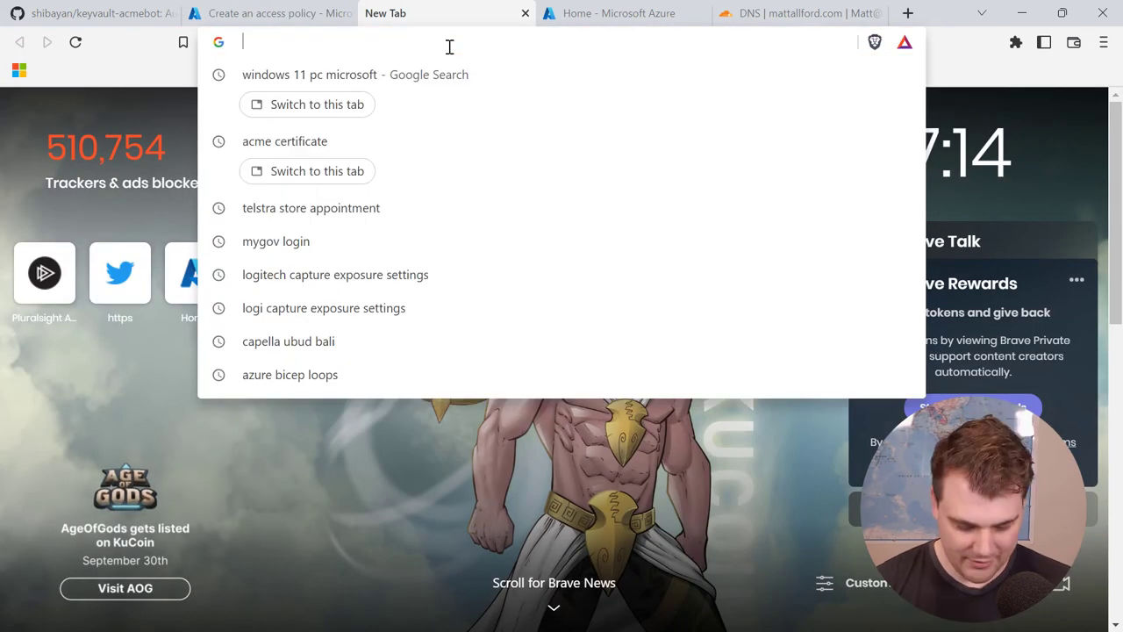
text(azi)
key(BackSpace)
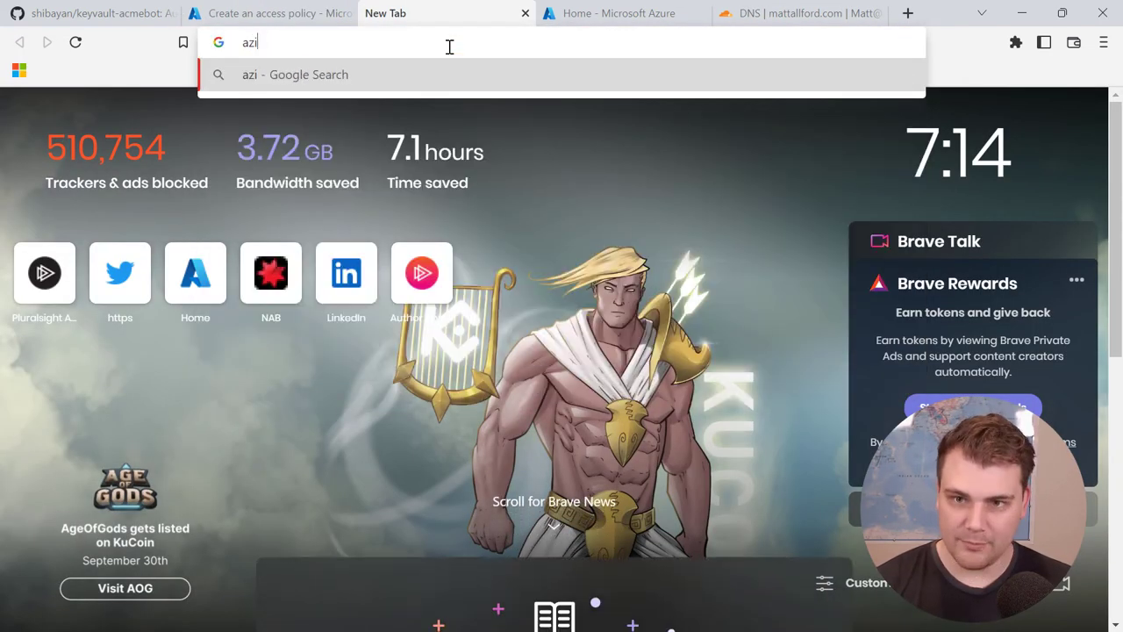
text(ure web app )
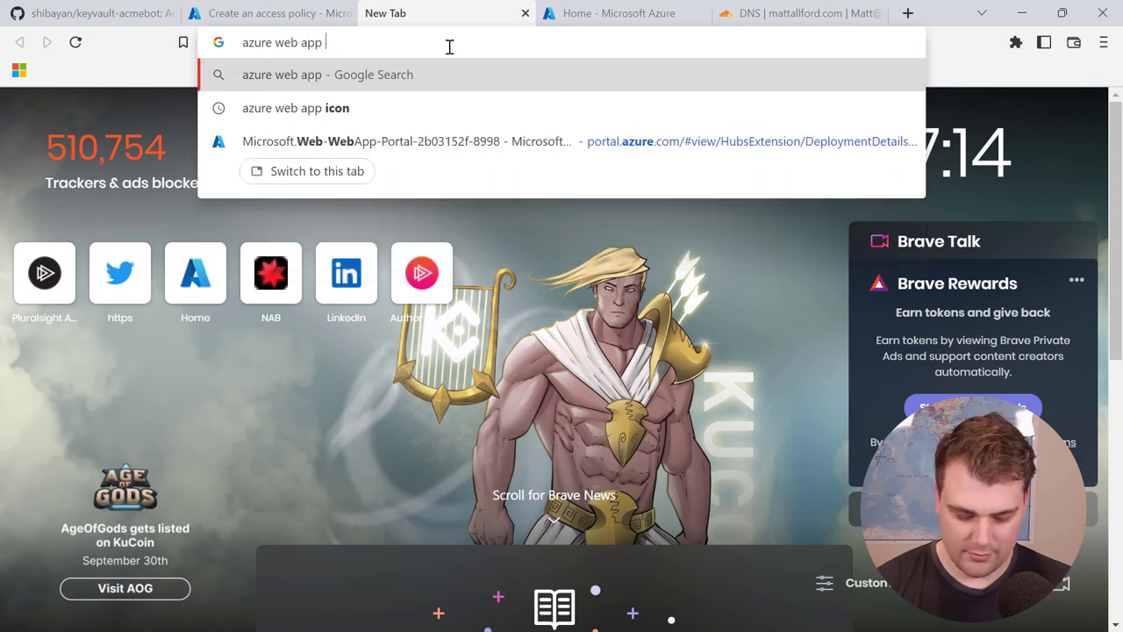
text(key vault access)
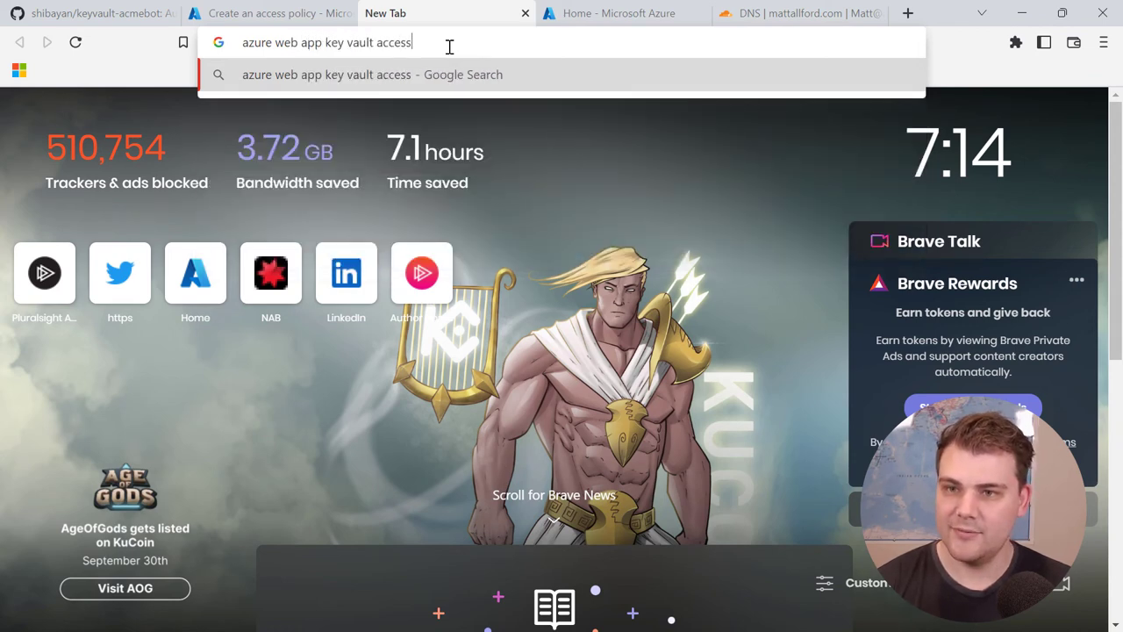
key(Return)
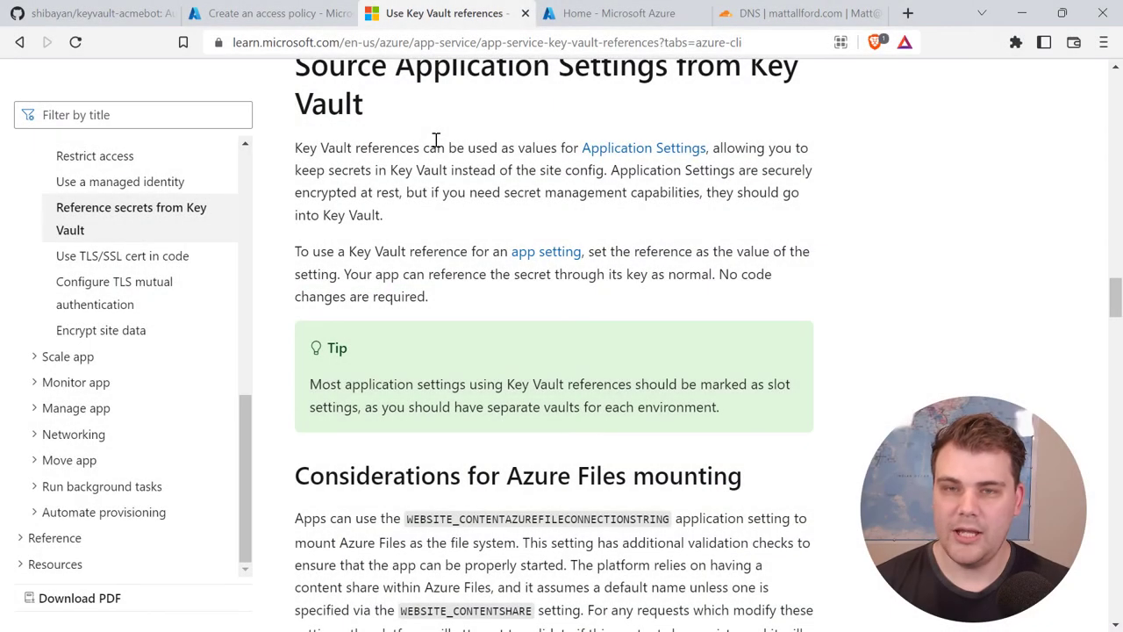
click(238, 19)
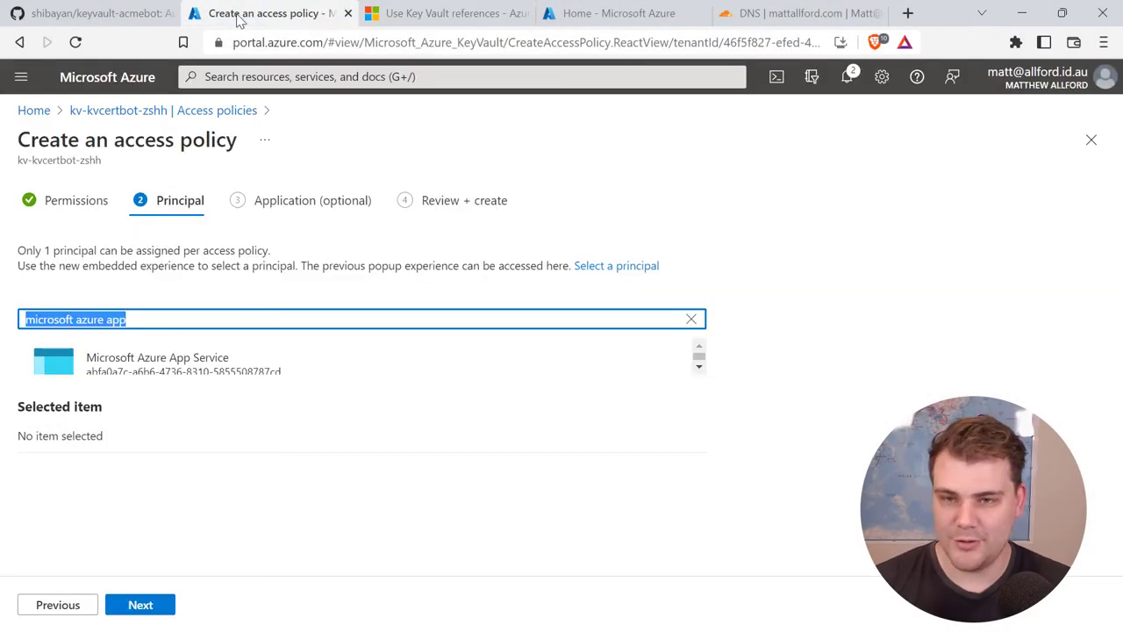
Step: Select Microsoft Azure App Service as the access policy's principal
click(161, 318)
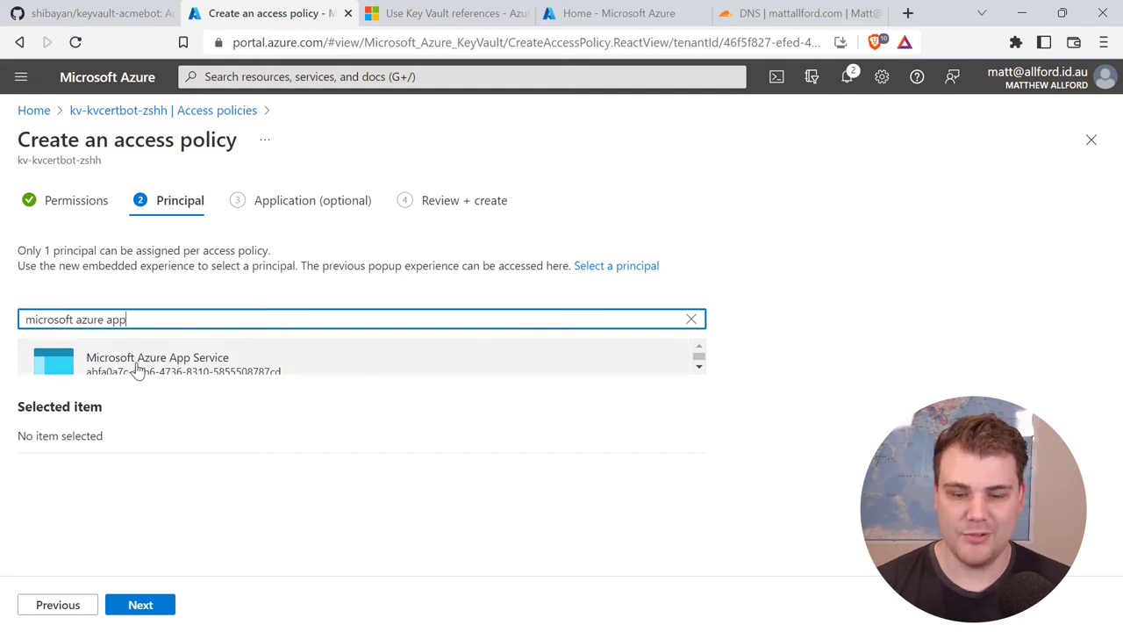
click(136, 367)
click(138, 608)
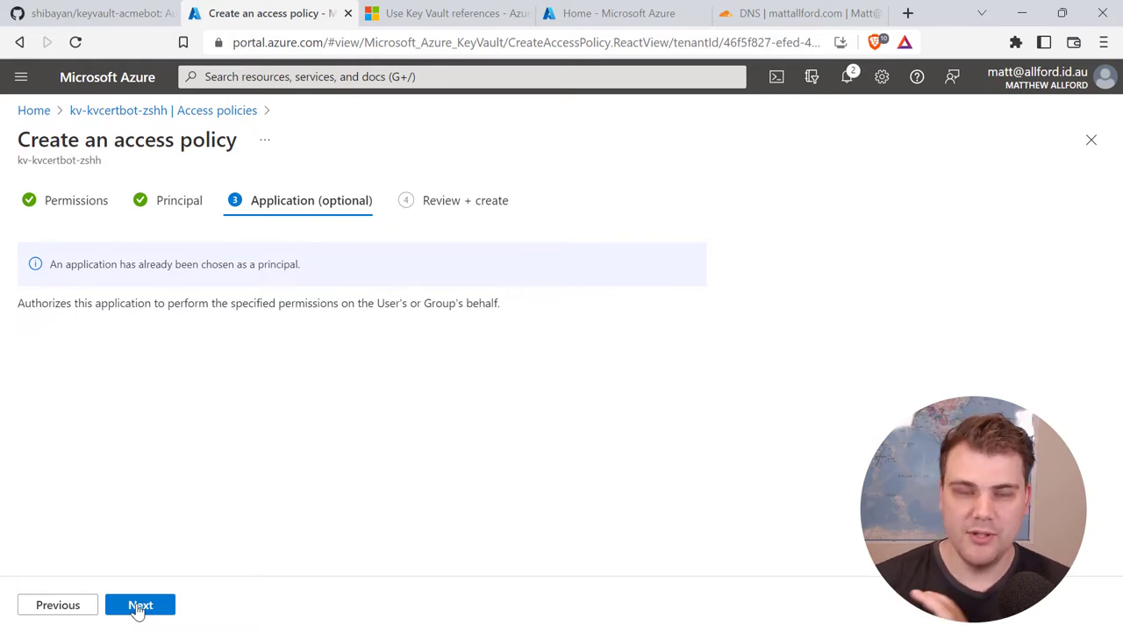
Step: Review and create the App Service policy granting secret Get and List
click(138, 605)
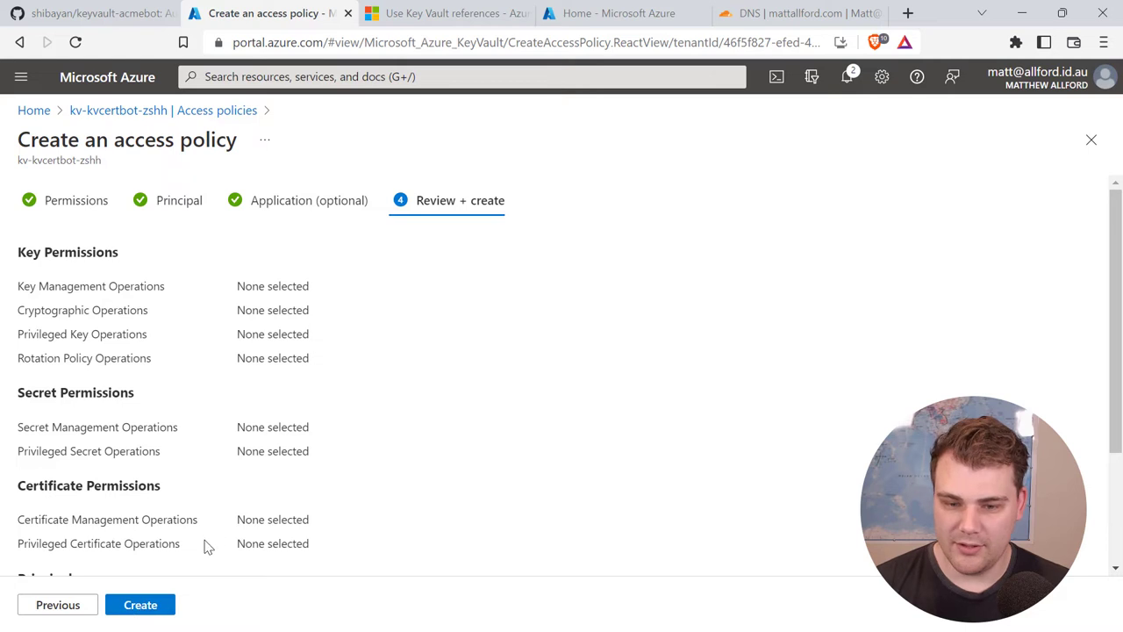
scroll(193, 561, down, 3)
click(151, 606)
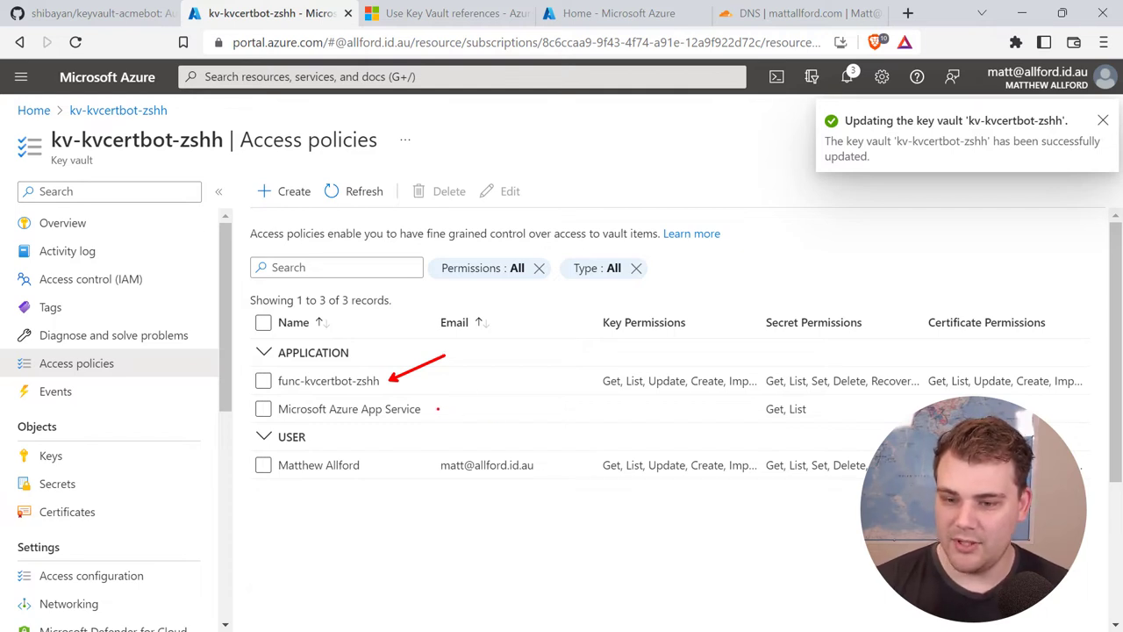
drag(437, 409, 470, 394)
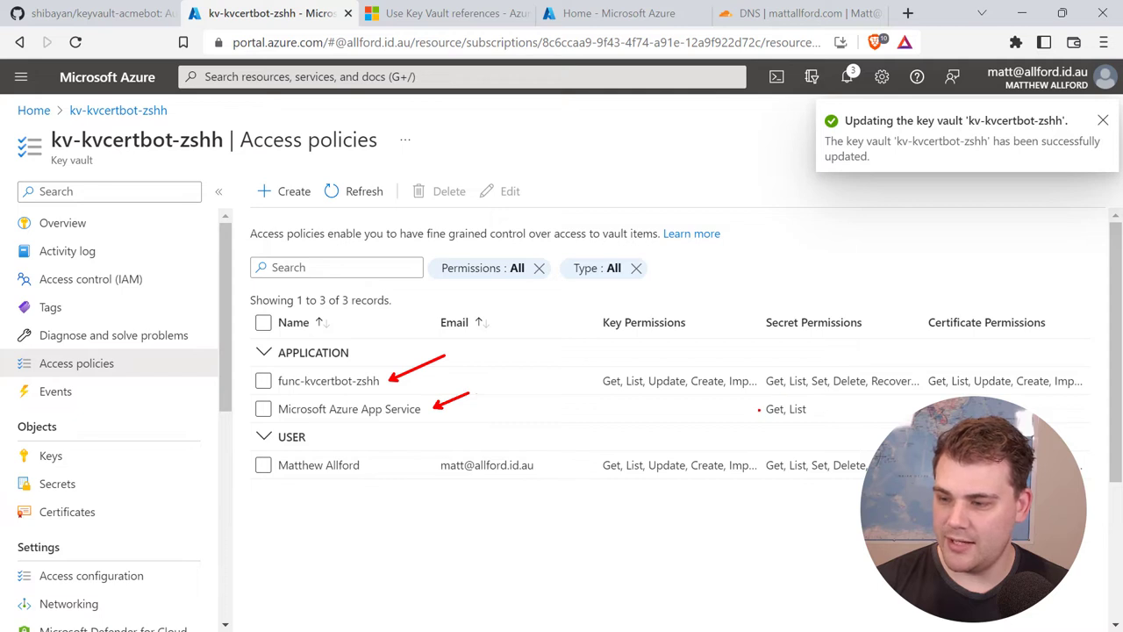
drag(759, 409, 727, 403)
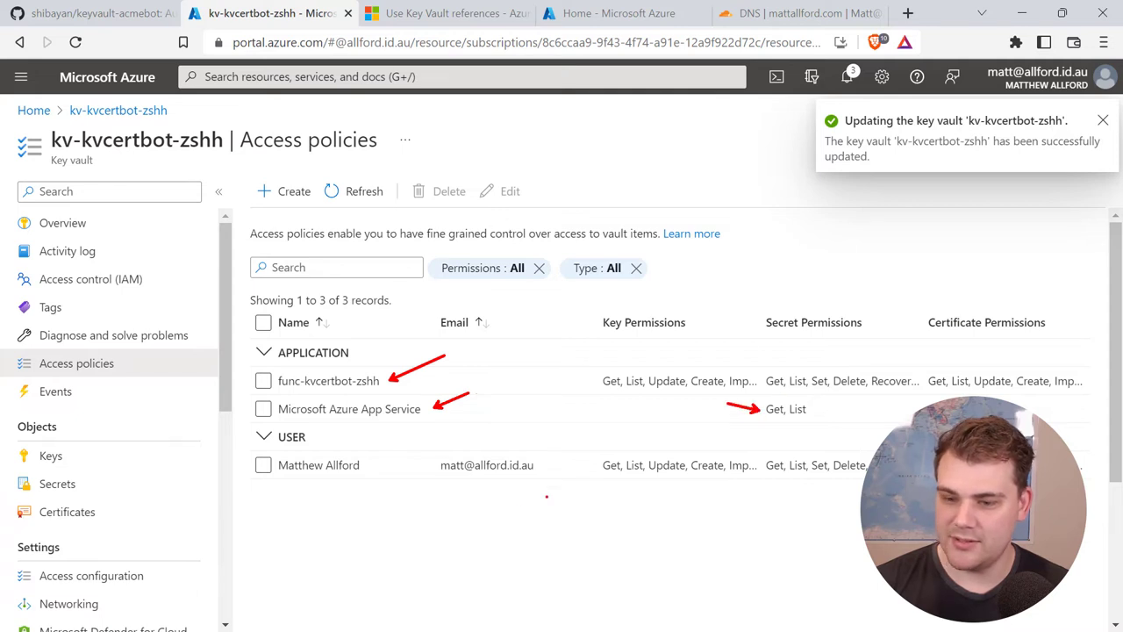
drag(374, 465, 498, 429)
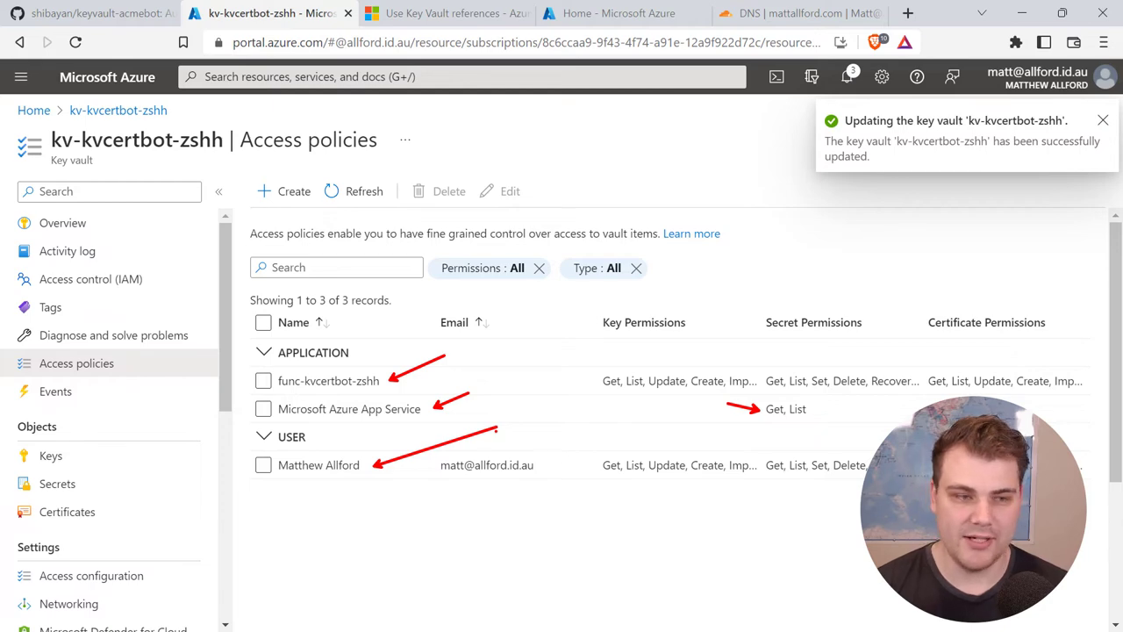
key(Escape)
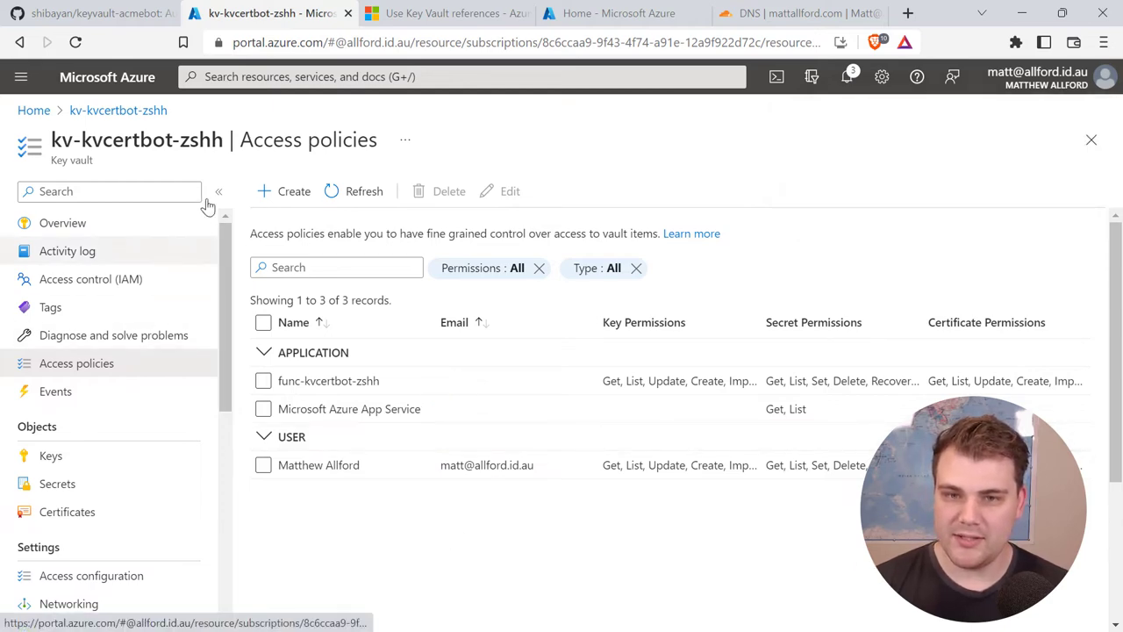
Step: Open the func-kvcertbot-zshh function app via the rg-kvcertbot resource group
click(161, 113)
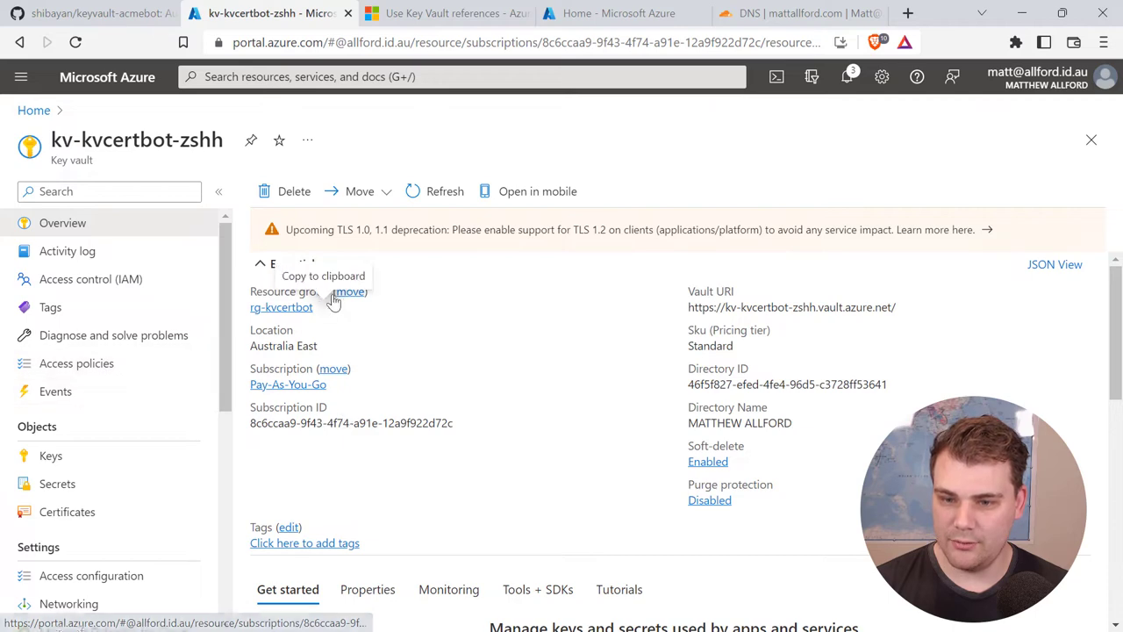
click(290, 306)
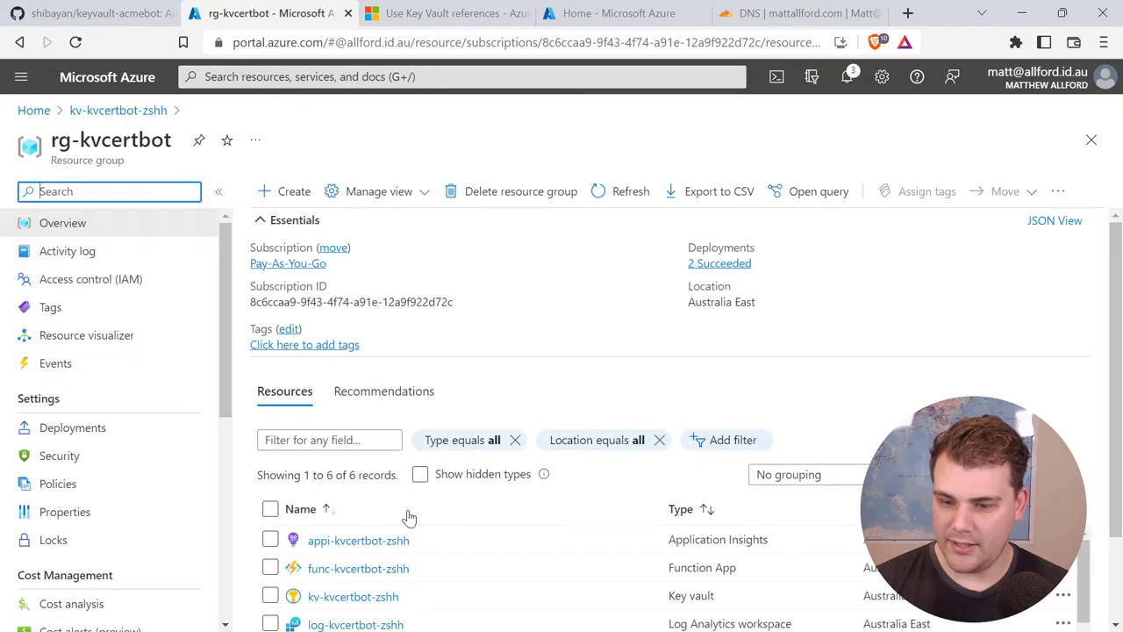
scroll(407, 514, down, 2)
click(390, 459)
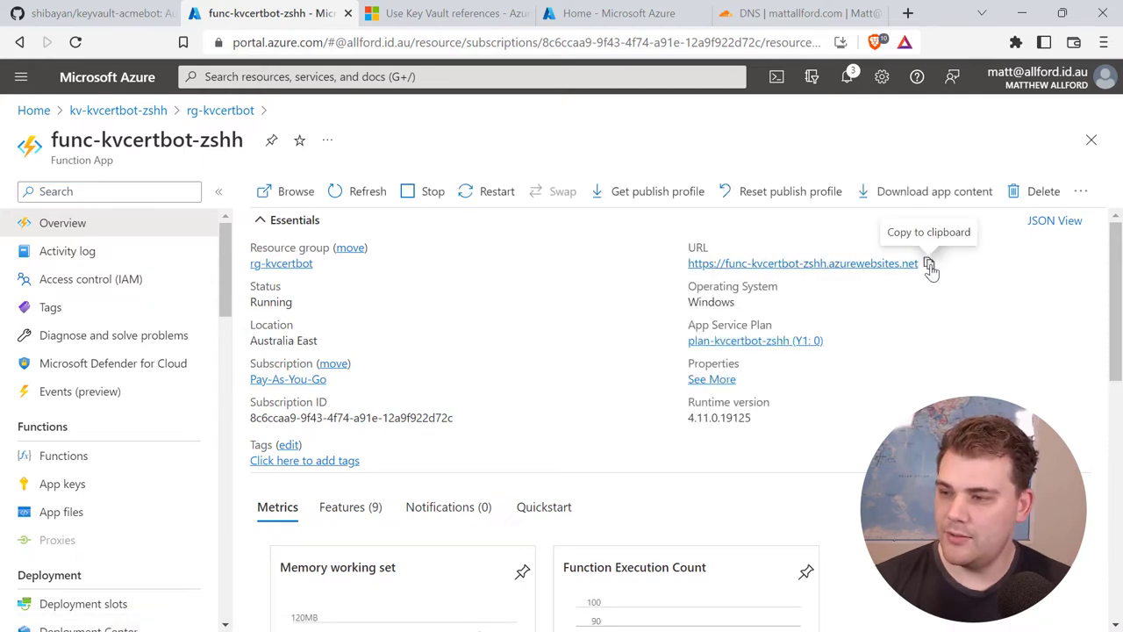
Step: Copy the function app's URL and open a blank tab beside the portal
click(929, 265)
right_click(241, 26)
click(299, 38)
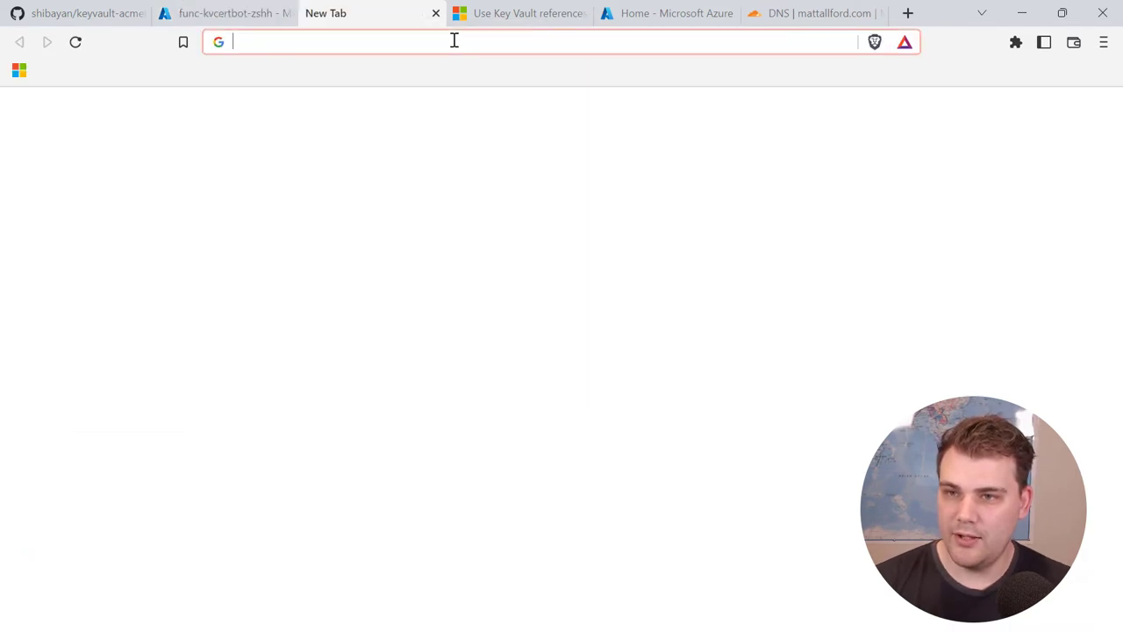
Step: Load the function URL with /dashboard appended, getting HTTP 403, then return to the portal
click(453, 41)
key(ctrl+v)
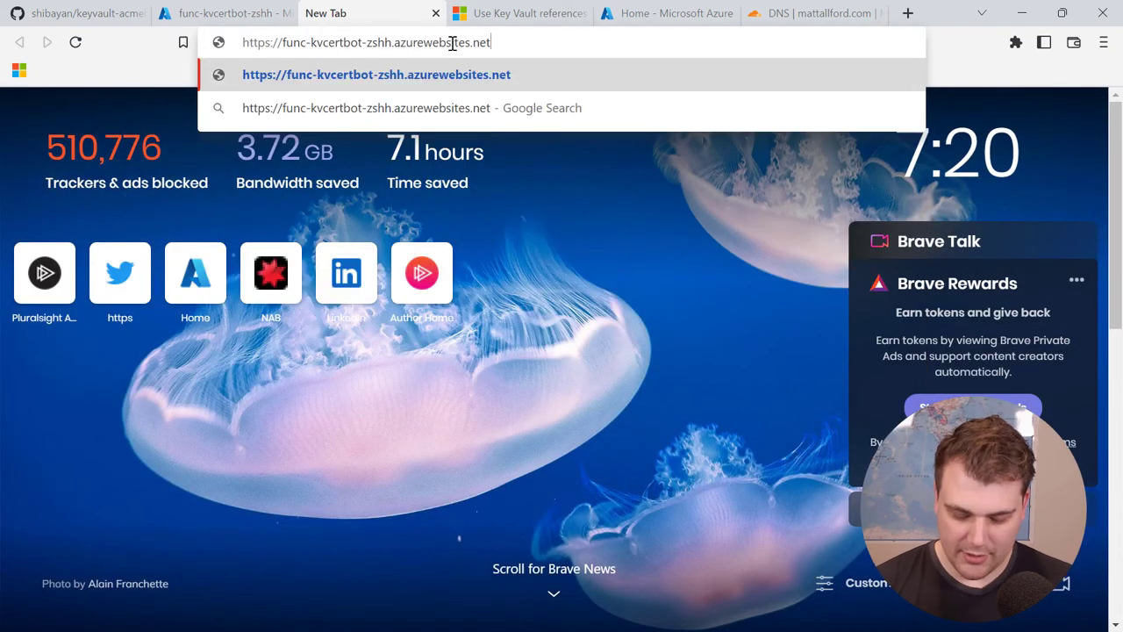
text(/dashboard)
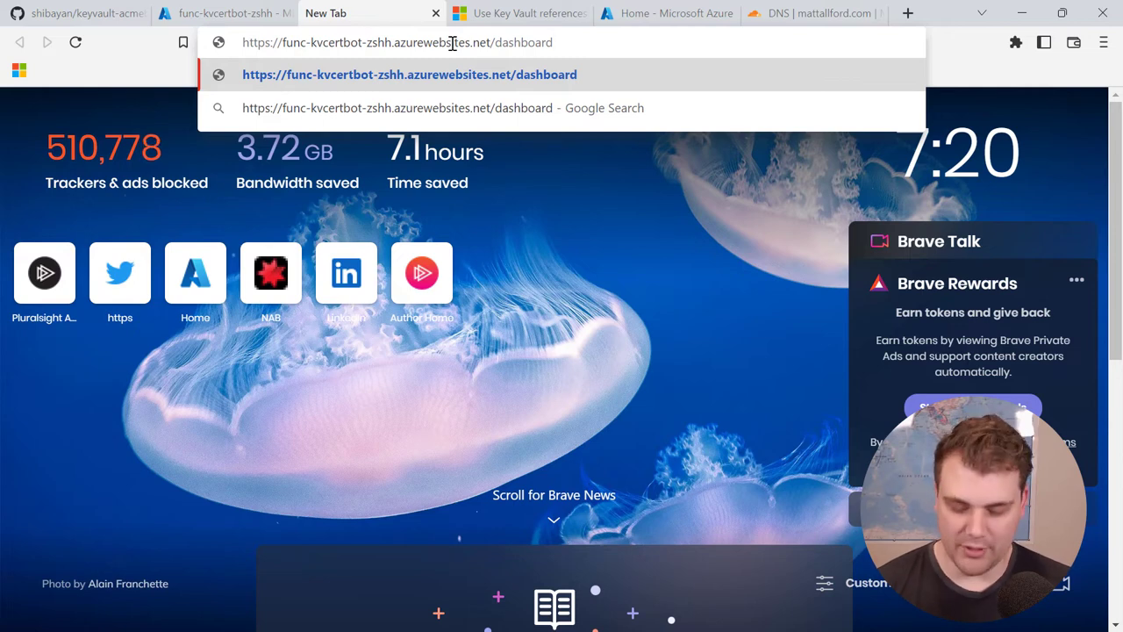
key(Return)
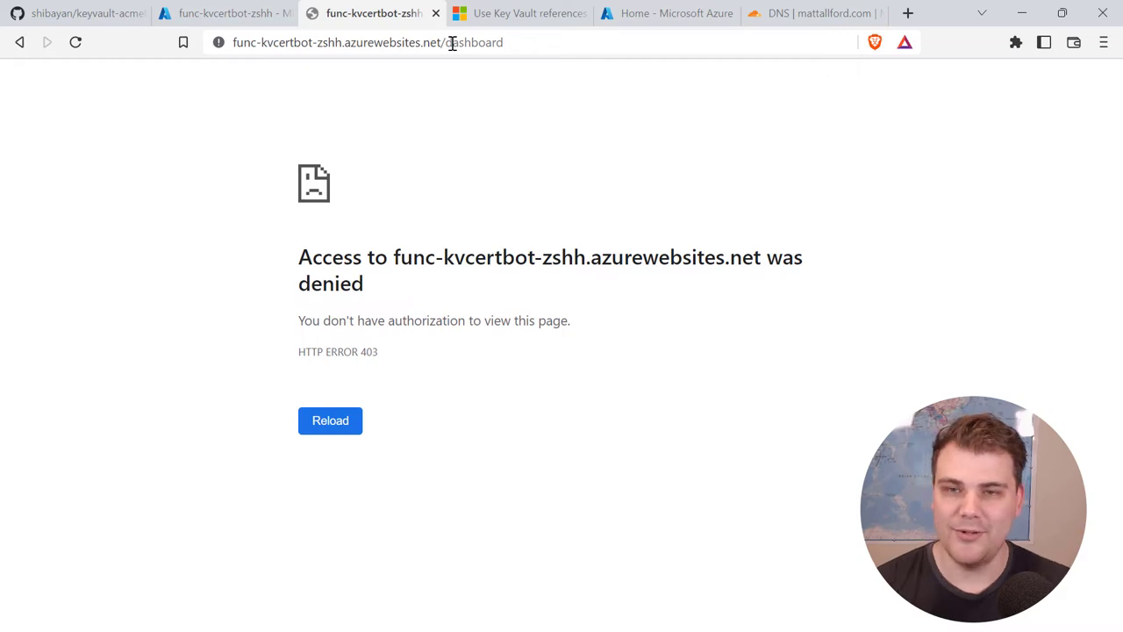
click(244, 17)
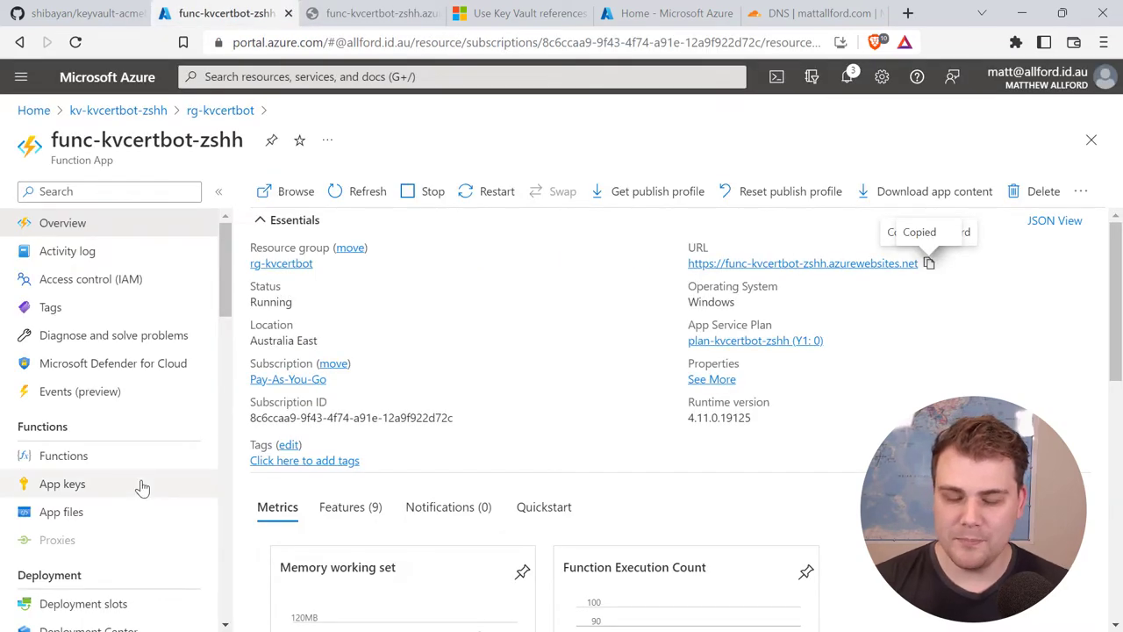
Step: Open Authentication and choose Microsoft as the new identity provider
scroll(142, 488, down, 4)
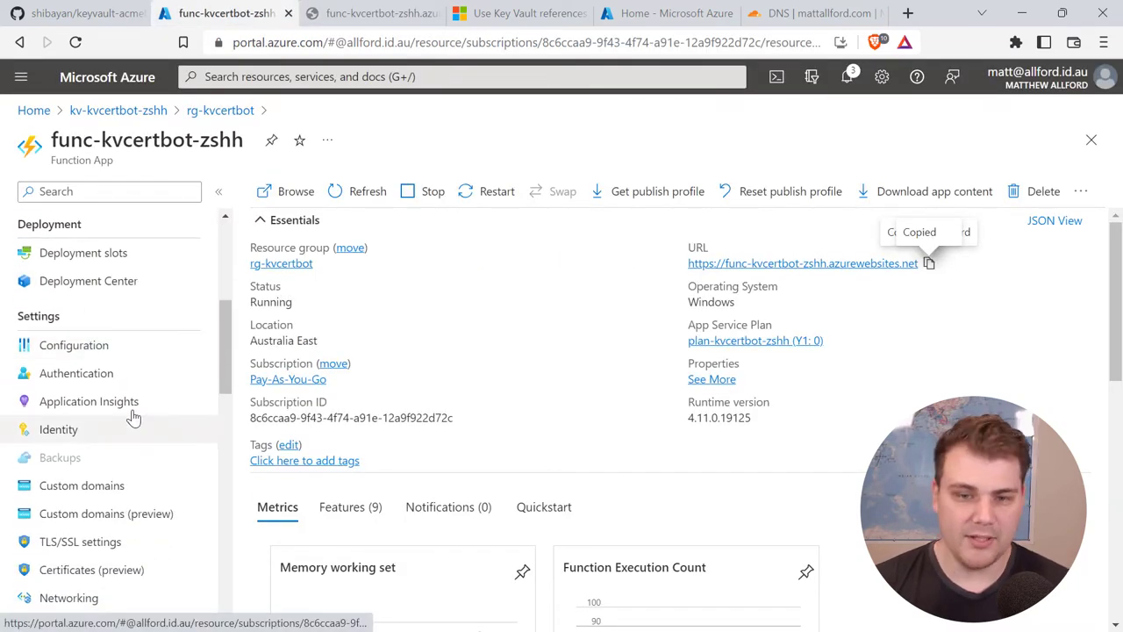
click(76, 374)
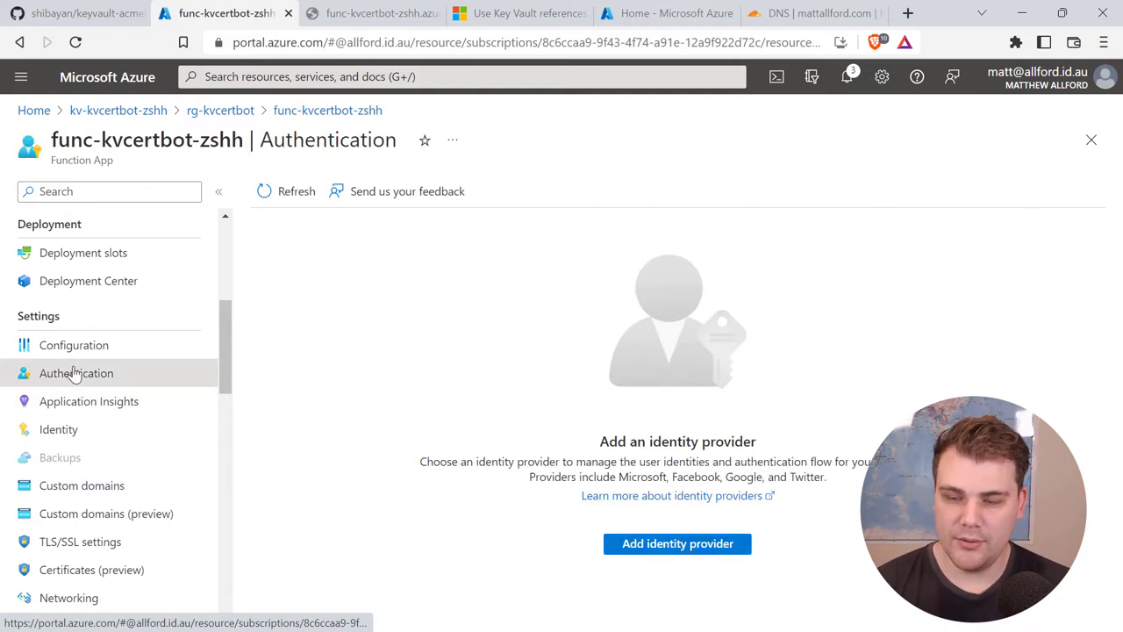
click(701, 550)
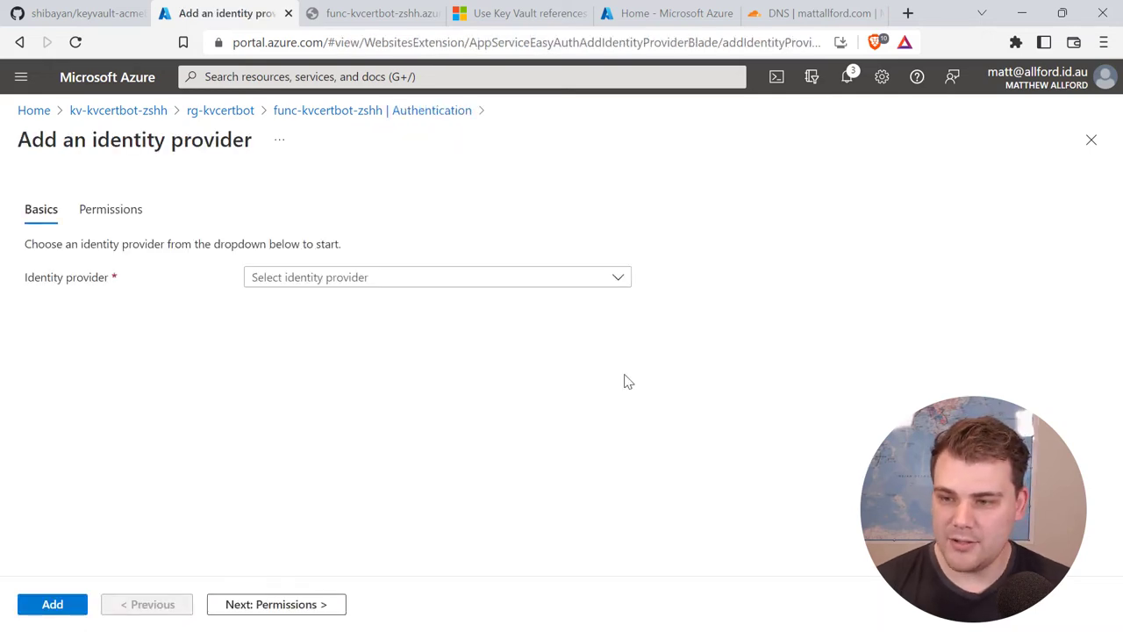
click(622, 281)
click(347, 323)
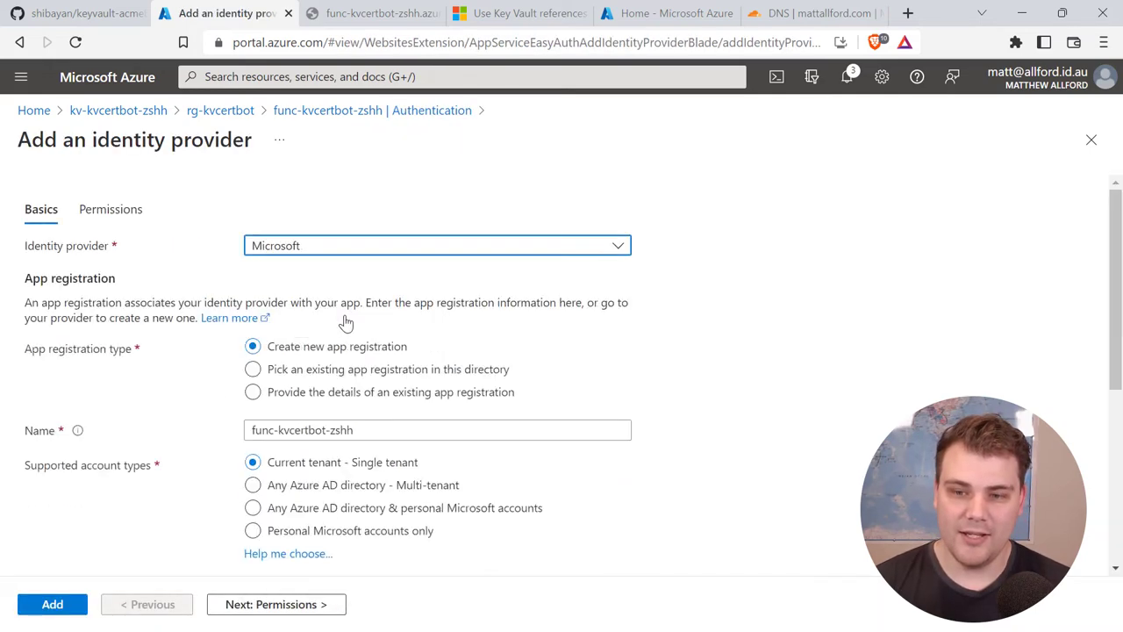
Step: Keep the default sign-in settings, review Microsoft Graph permissions, and add the provider
scroll(755, 379, down, 2)
scroll(729, 386, up, 2)
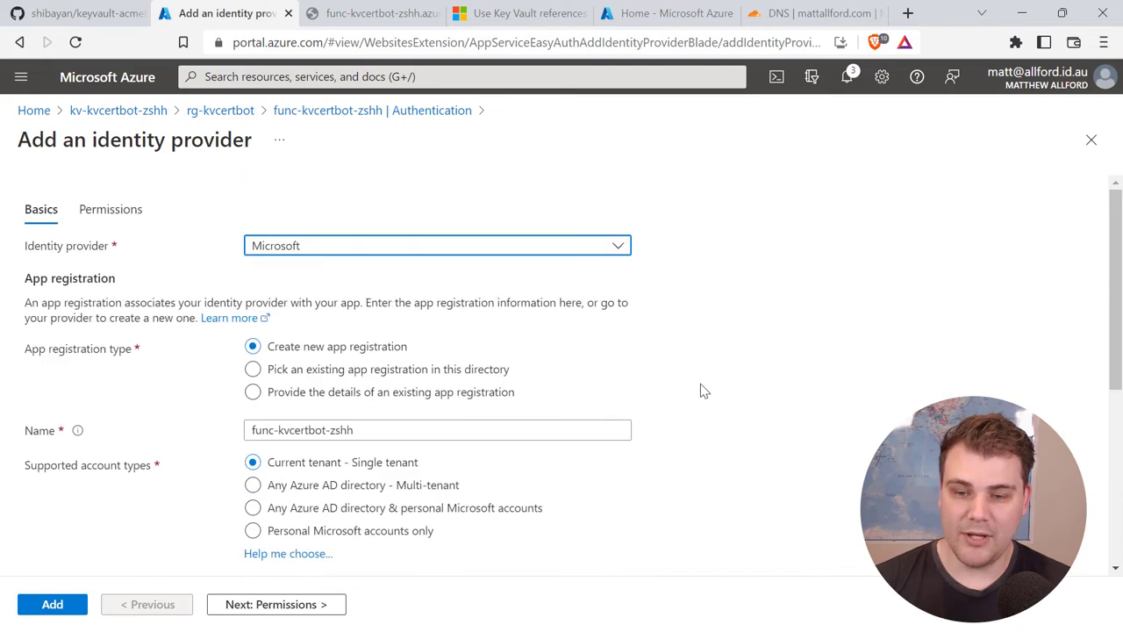
drag(1117, 265, 1117, 408)
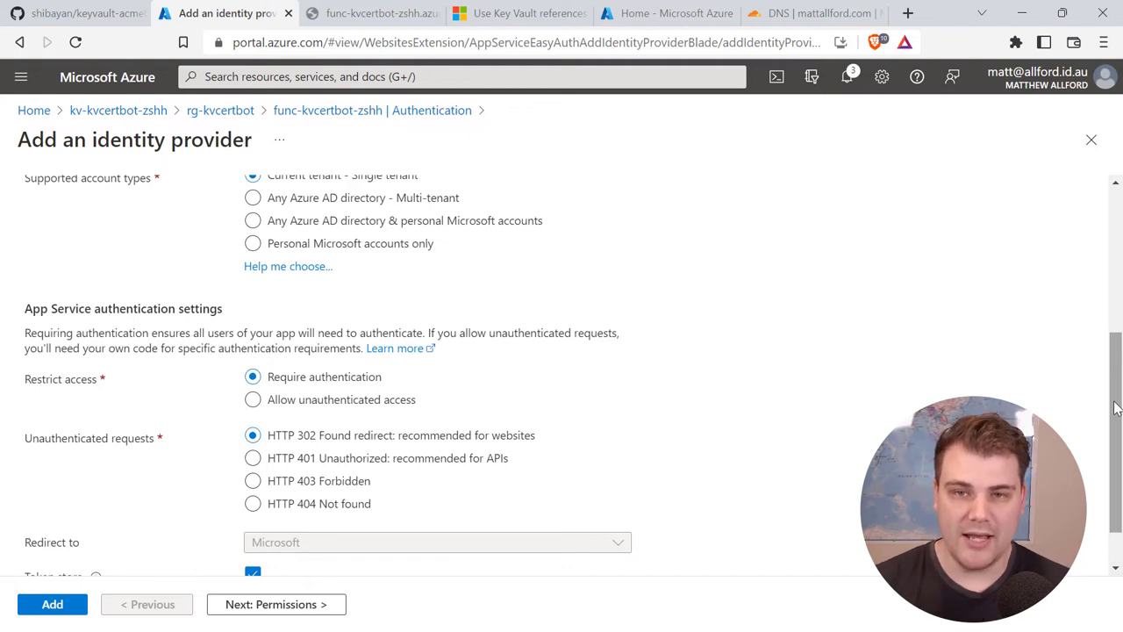
scroll(660, 444, down, 2)
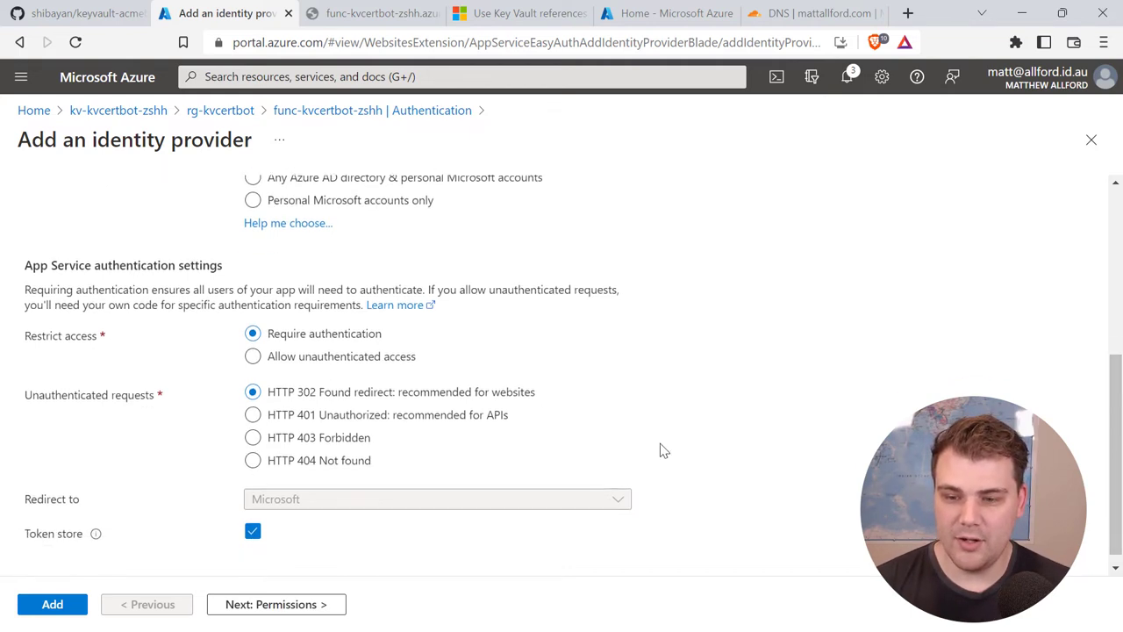
click(281, 605)
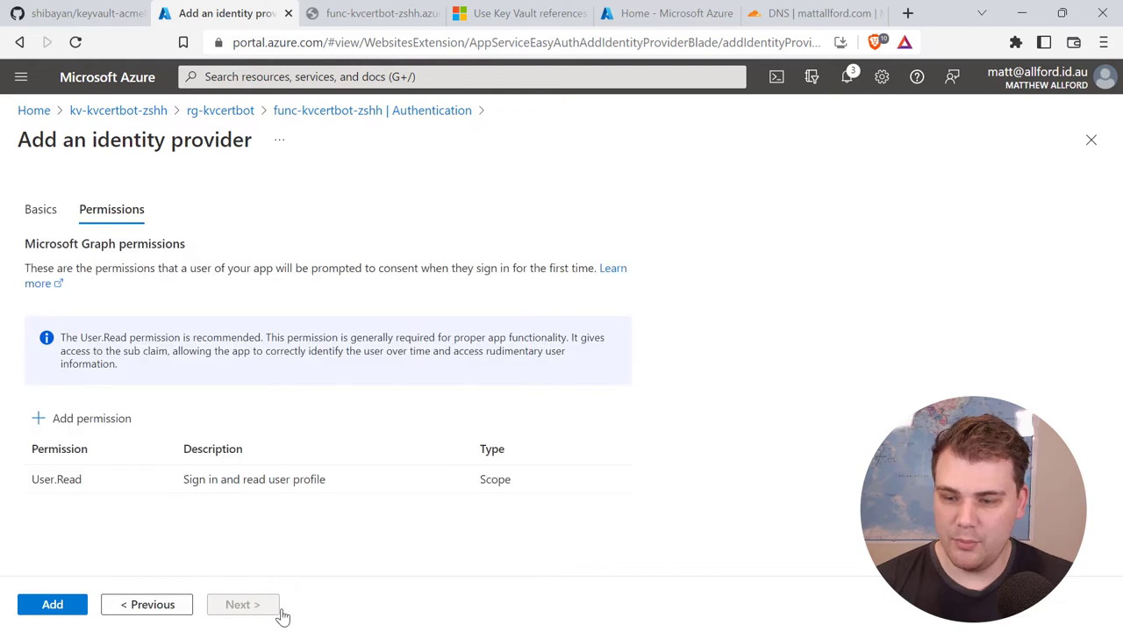
click(58, 609)
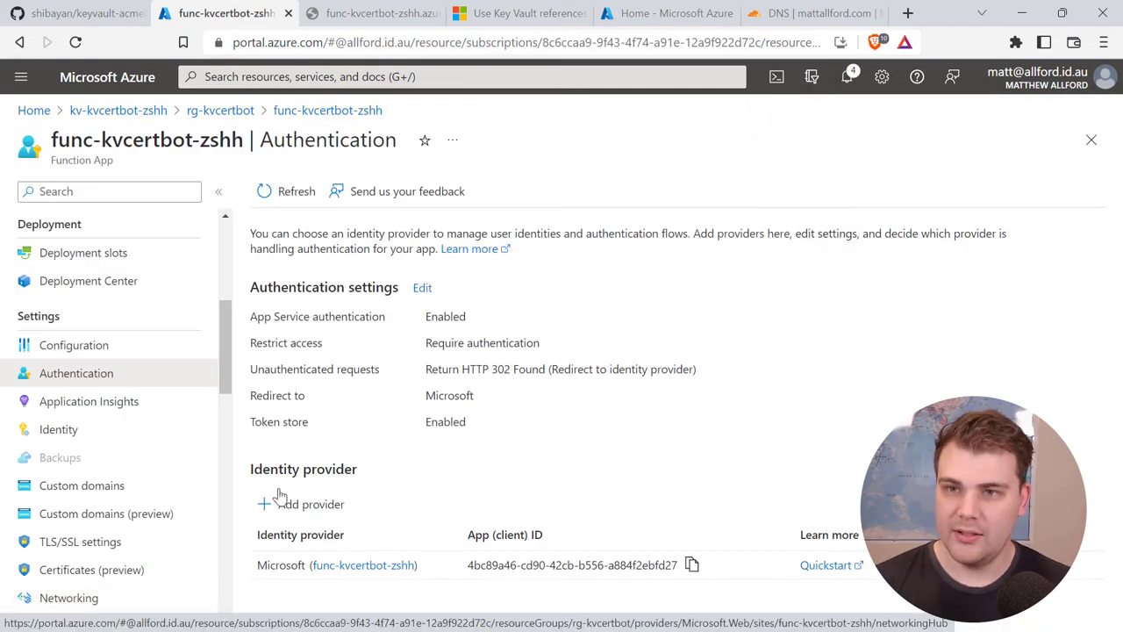
Step: Reload the Acmebot dashboard, accept the Microsoft permissions prompt, and dismiss the DNS provider error
click(386, 16)
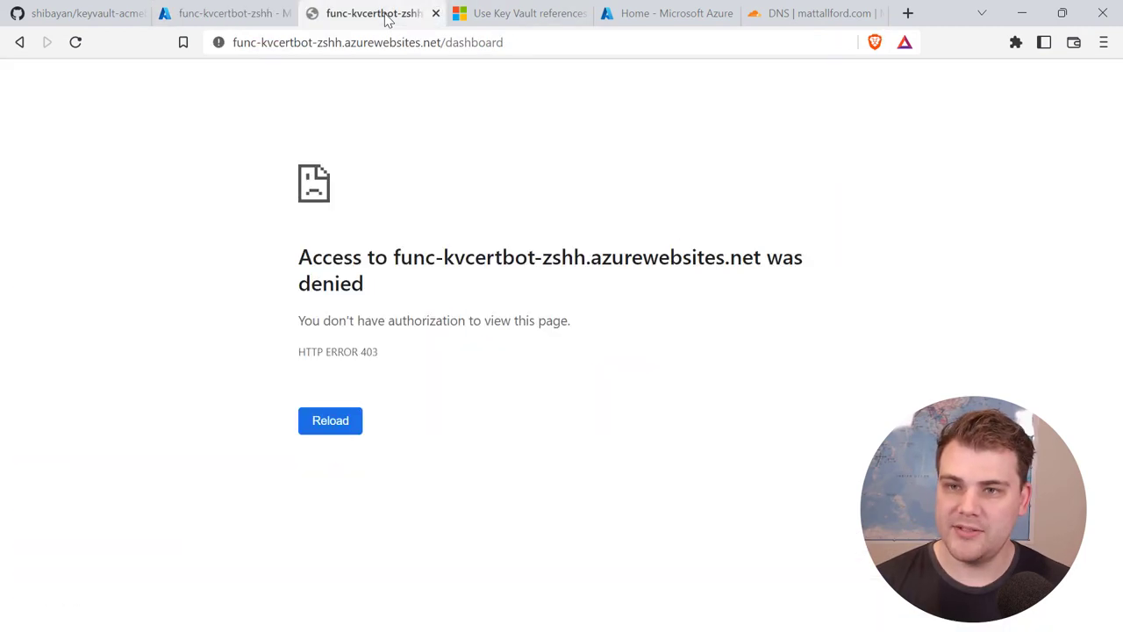
click(76, 42)
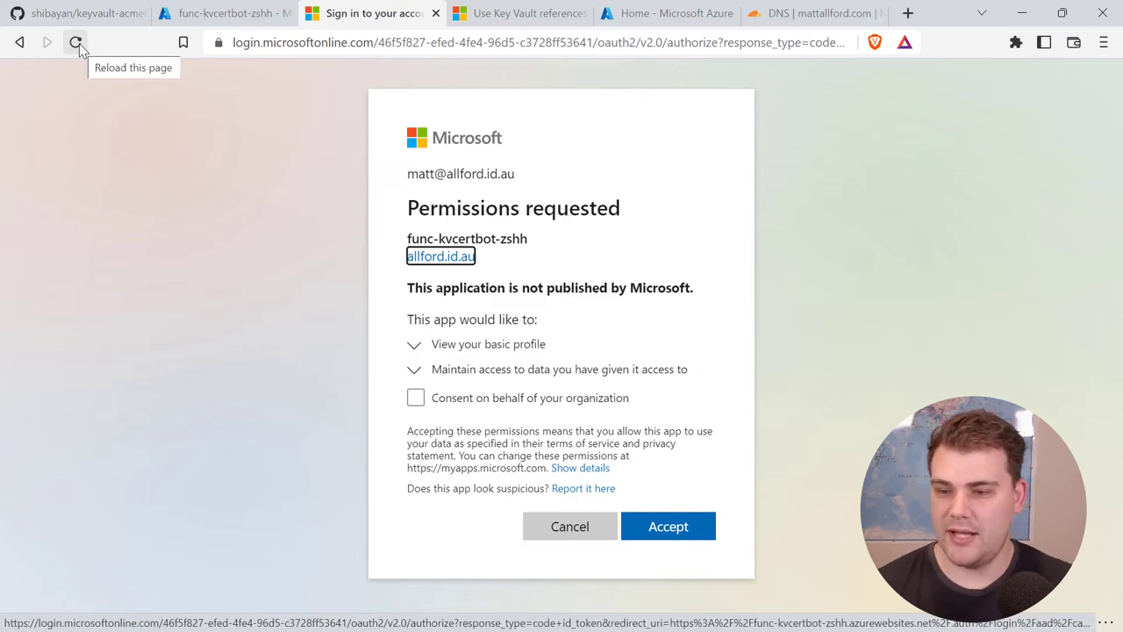
click(654, 531)
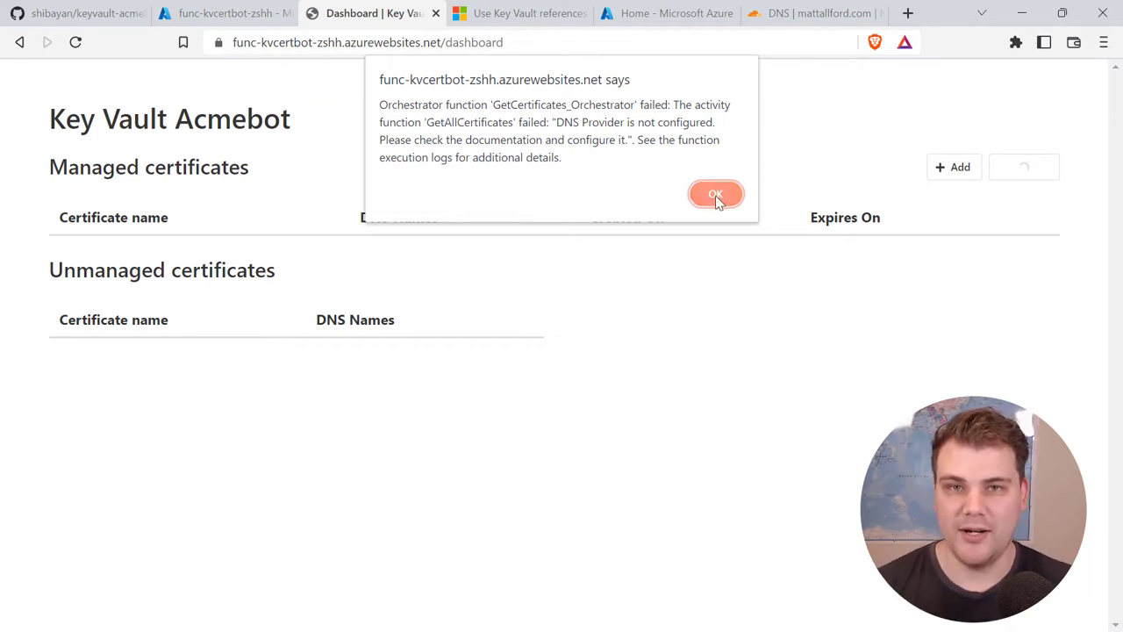
click(716, 195)
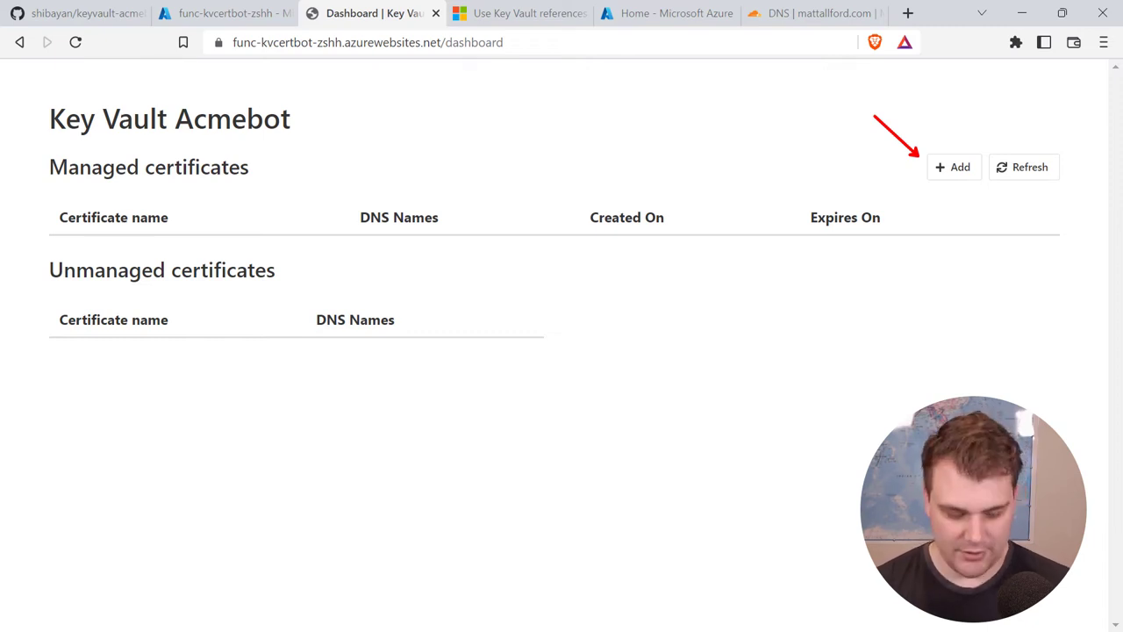
Step: Open func-kvcertbot-zshh Configuration and show values for the Acmebot application settings
click(217, 15)
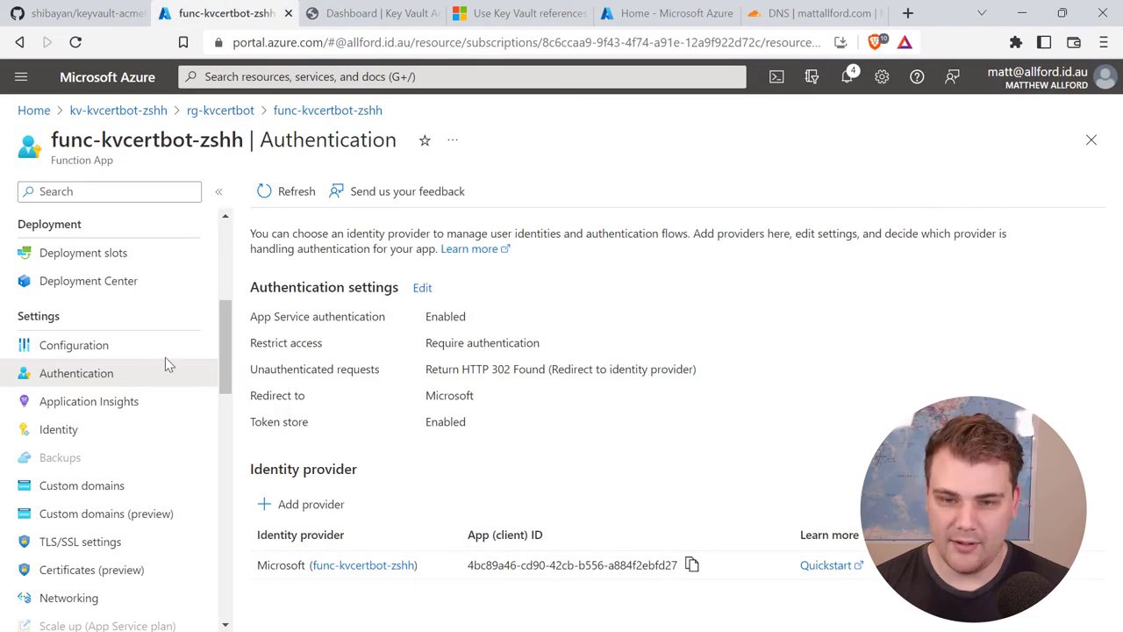
click(76, 353)
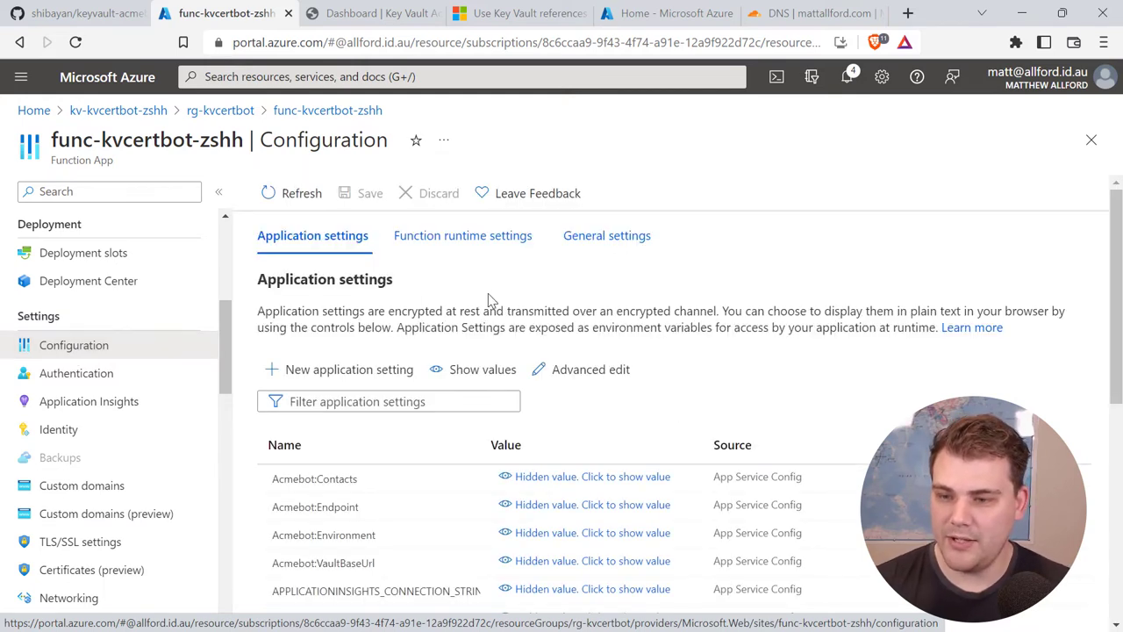
click(486, 371)
drag(1120, 274, 1120, 372)
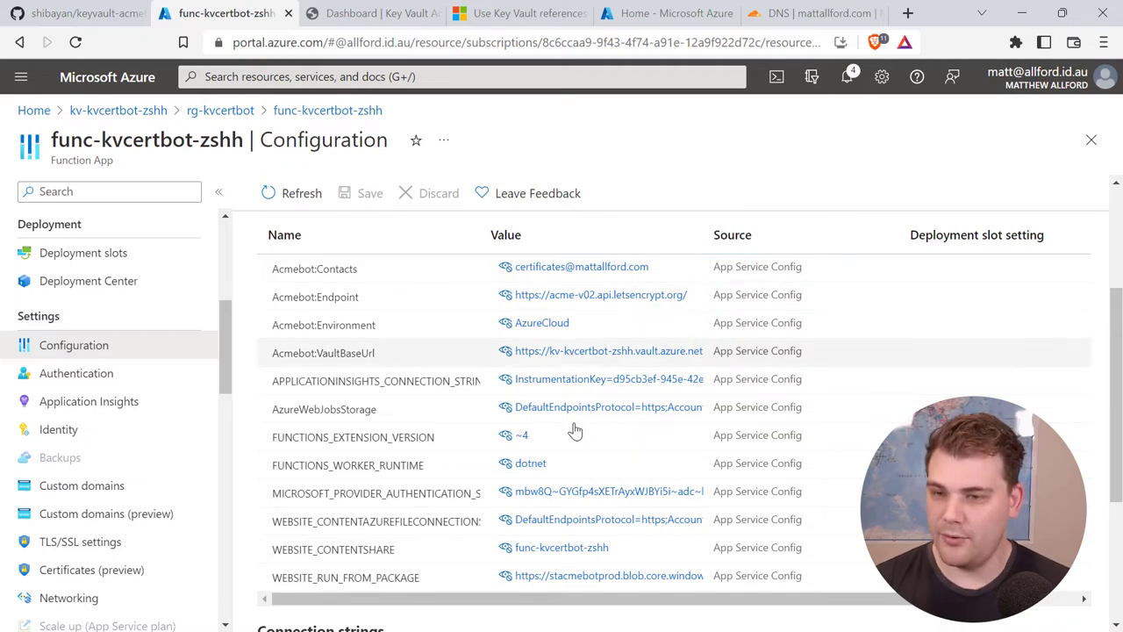
scroll(570, 430, up, 3)
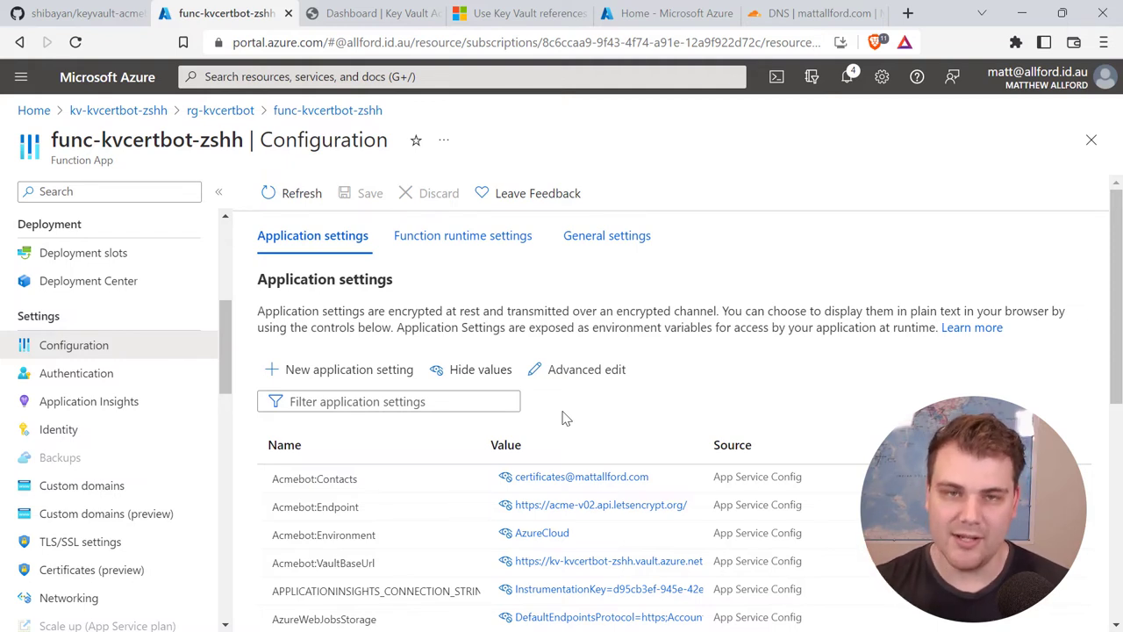
Step: Go to the API Tokens page of the Cloudflare profile
click(858, 19)
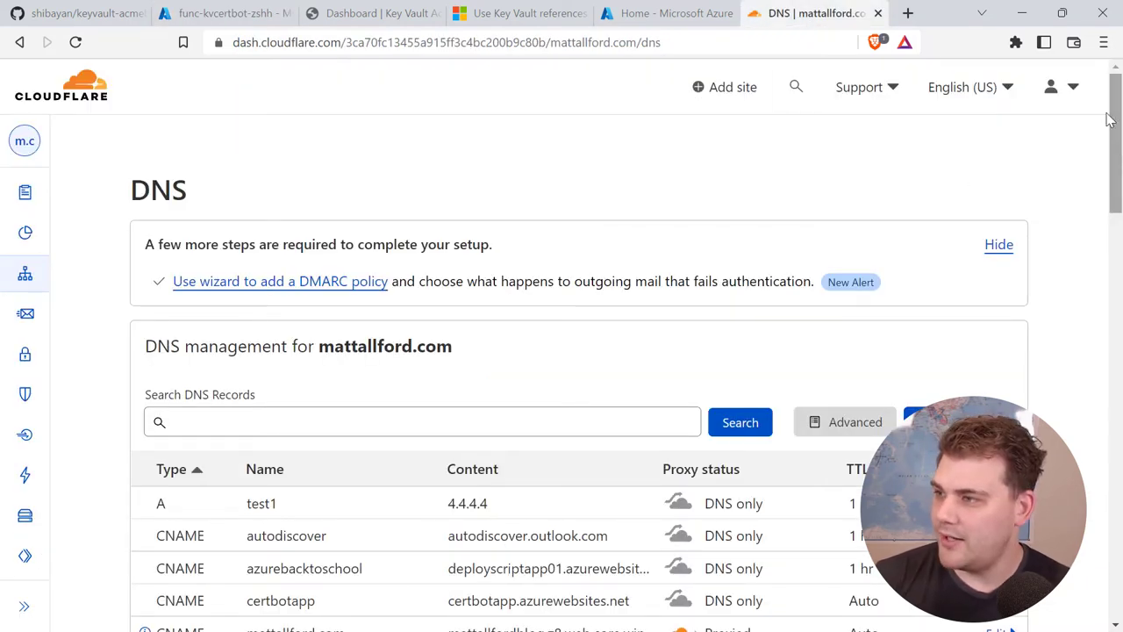
click(1075, 89)
click(1012, 161)
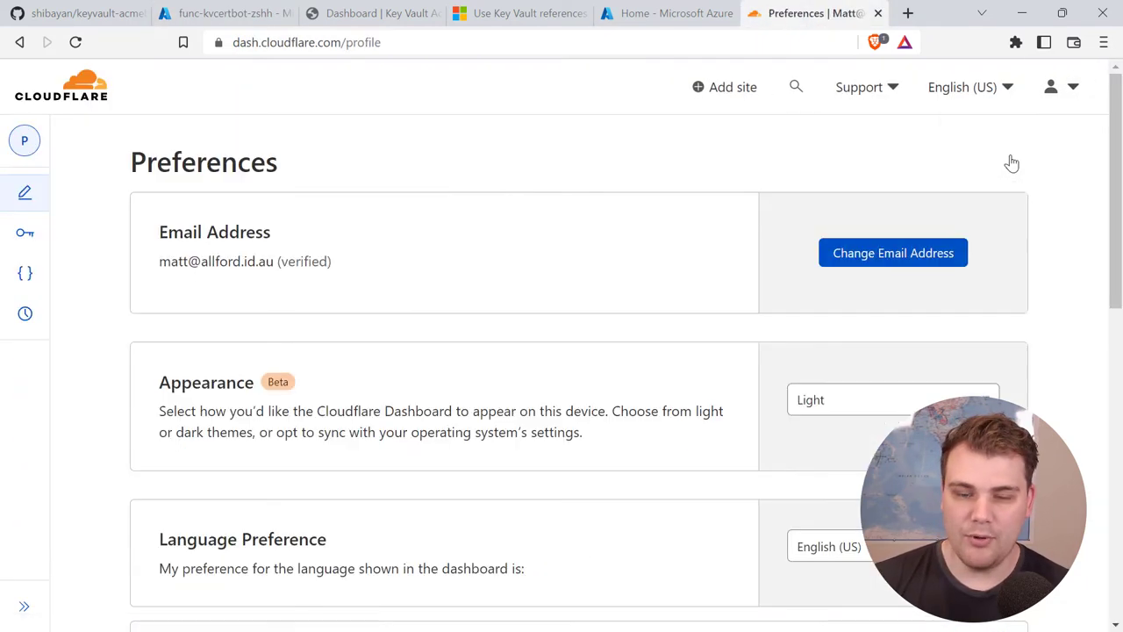
mouse_move(10, 290)
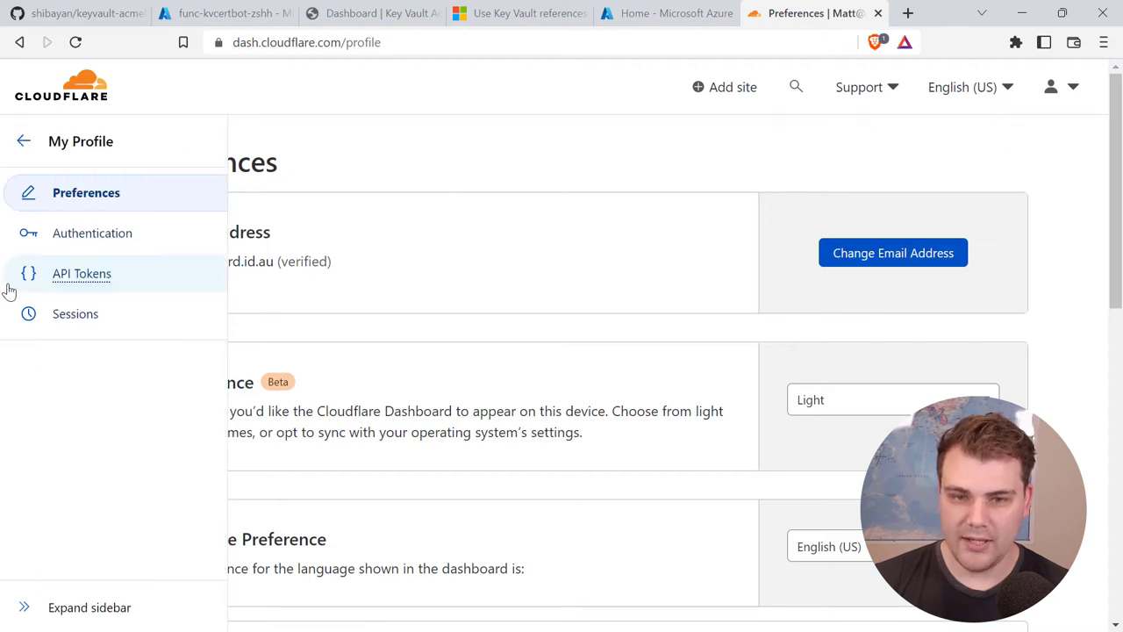
click(53, 279)
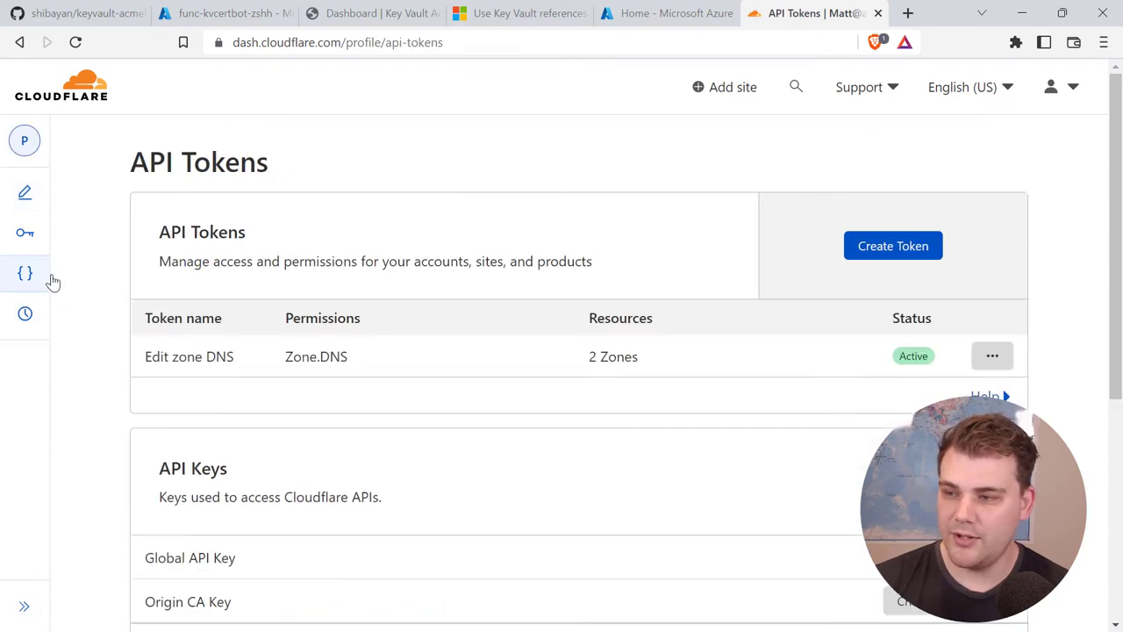
Step: Start an Edit zone DNS token limited to the mattallford.com zone
click(887, 248)
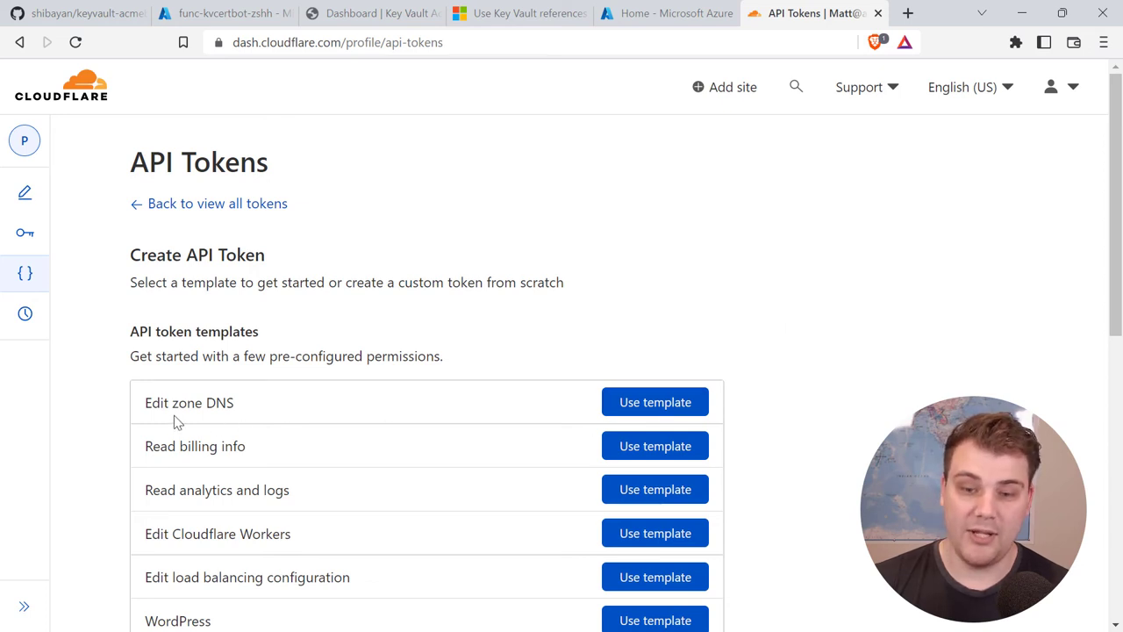
click(658, 405)
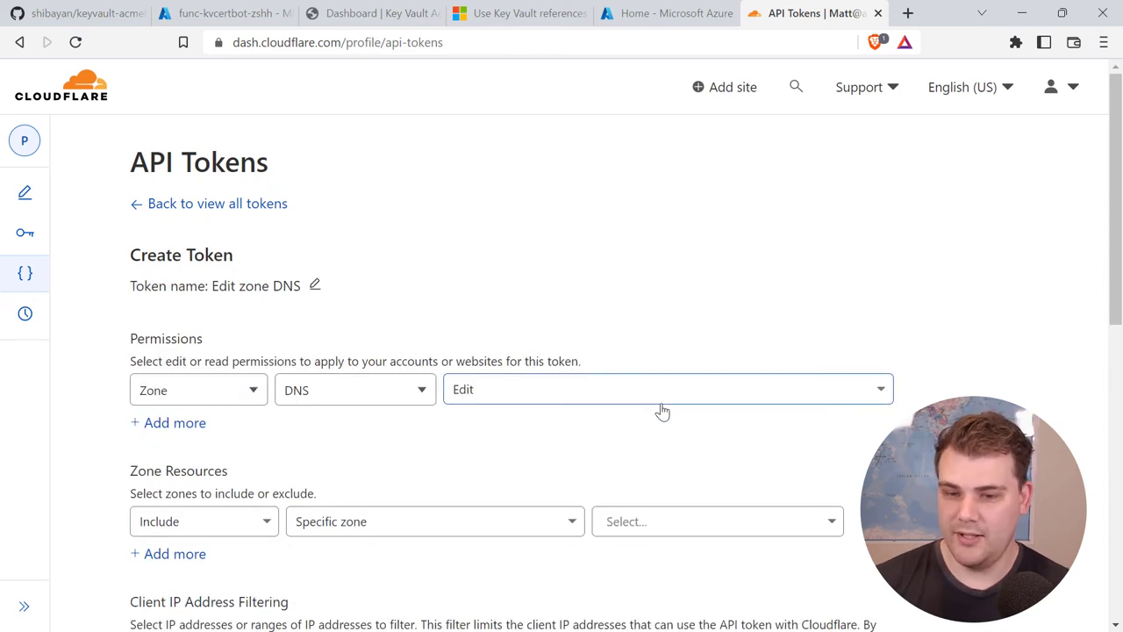
drag(1118, 161, 1118, 236)
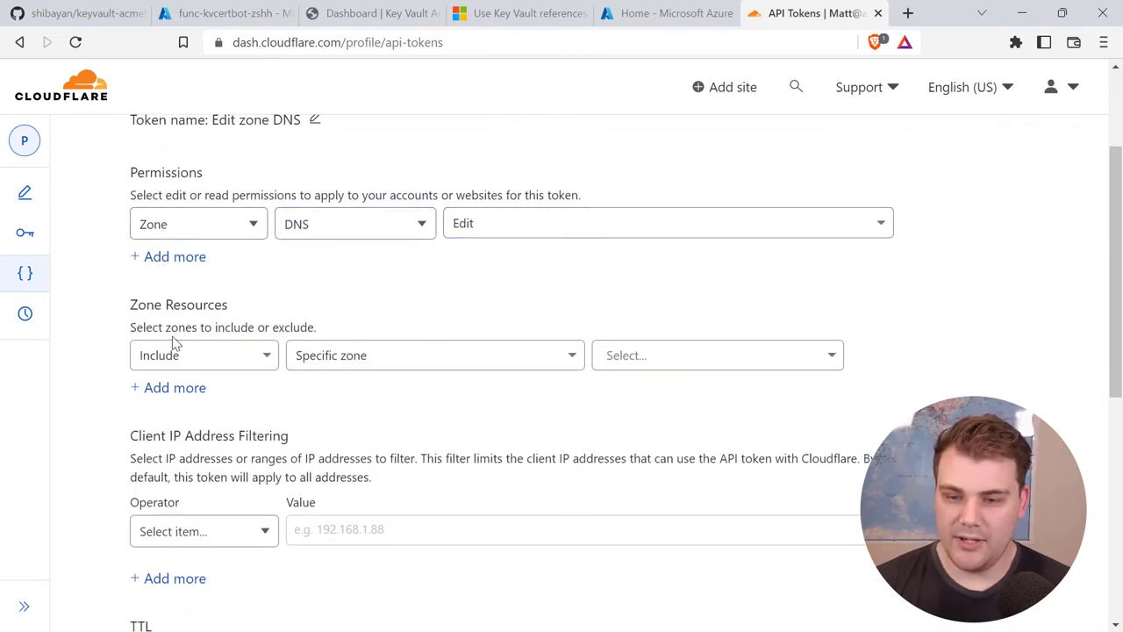
click(672, 364)
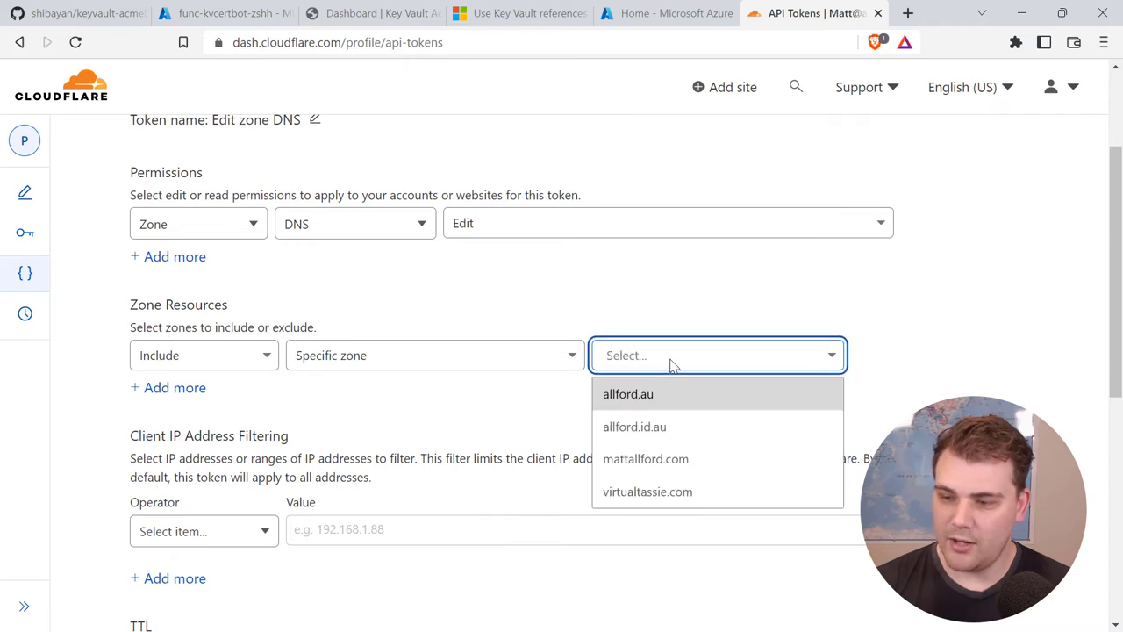
click(667, 458)
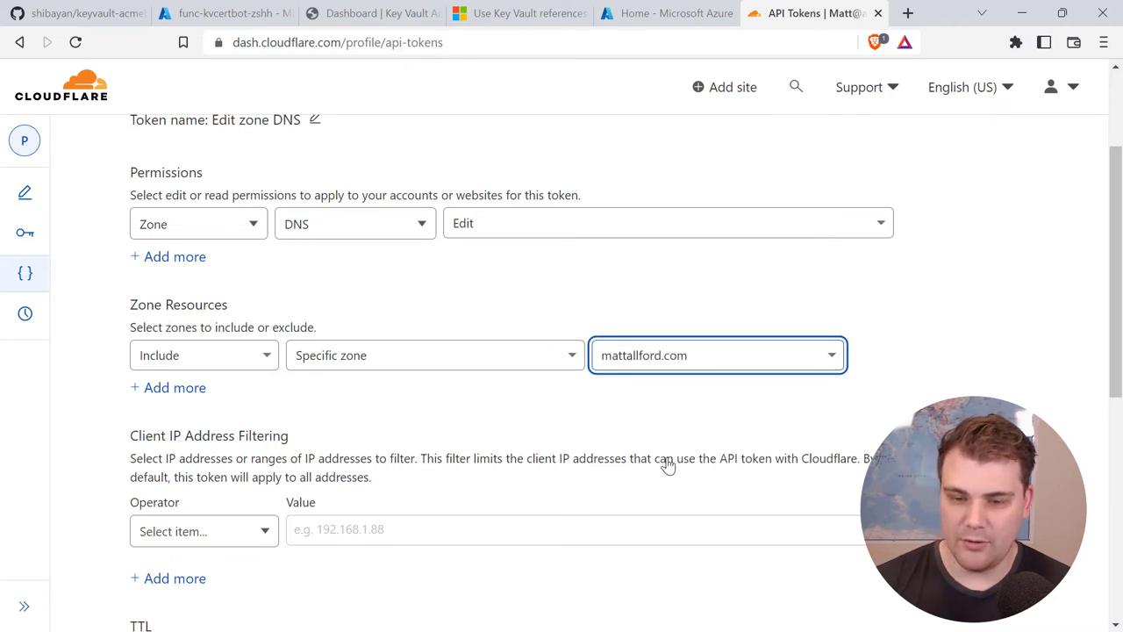
drag(1116, 325, 1117, 421)
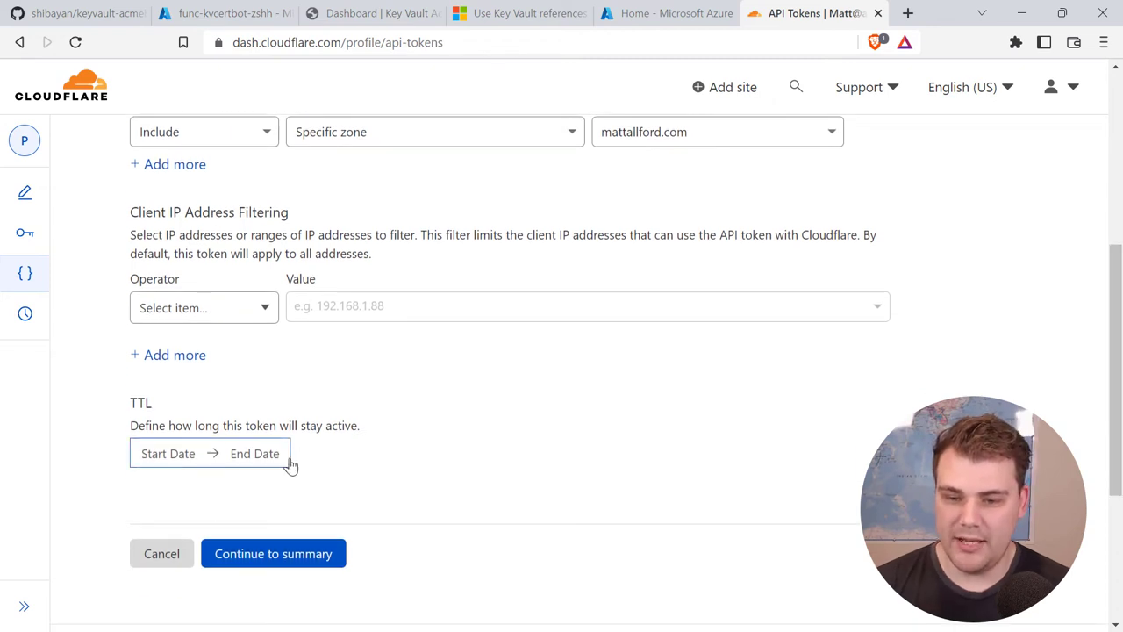
Step: Set the token valid from Oct 1 to Oct 3, 2022 and continue to the summary
click(255, 454)
drag(1118, 381, 1117, 474)
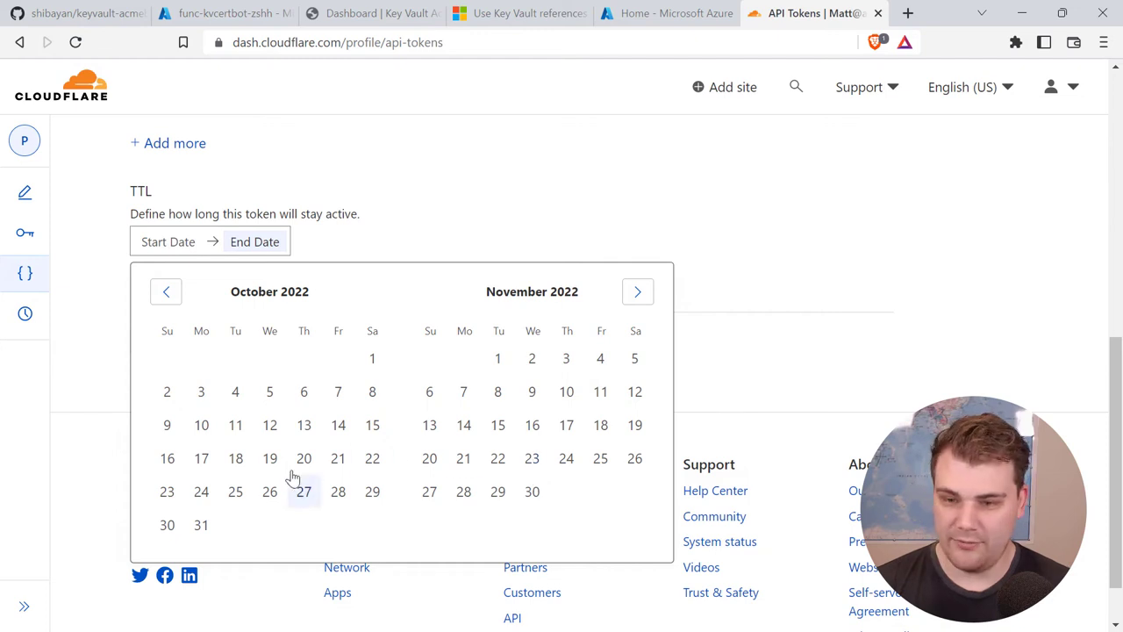
click(200, 396)
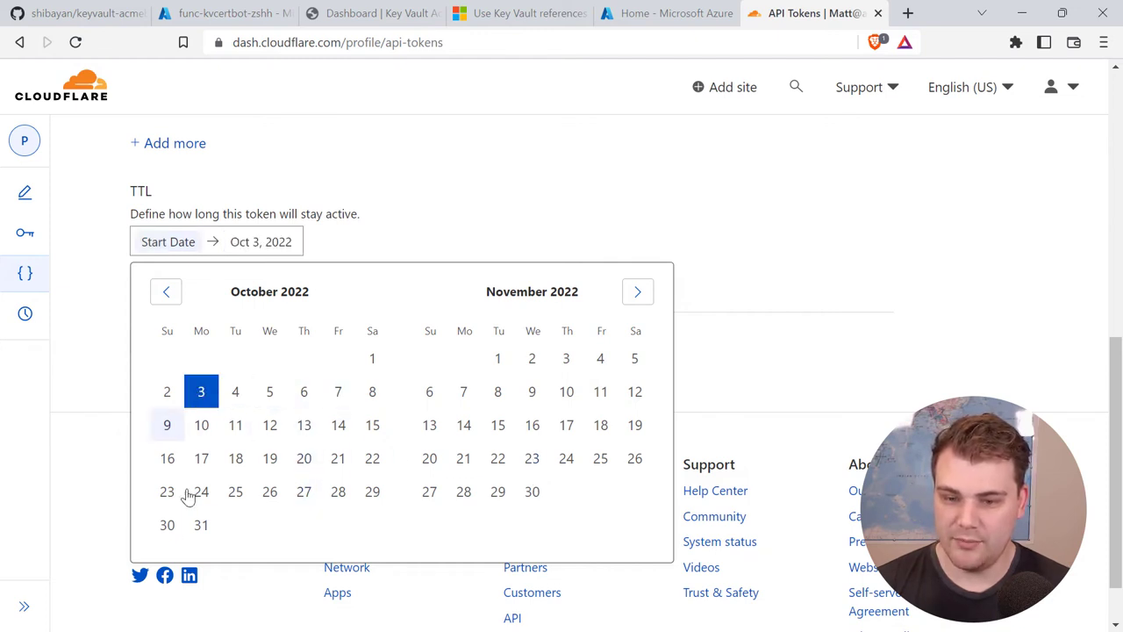
click(618, 202)
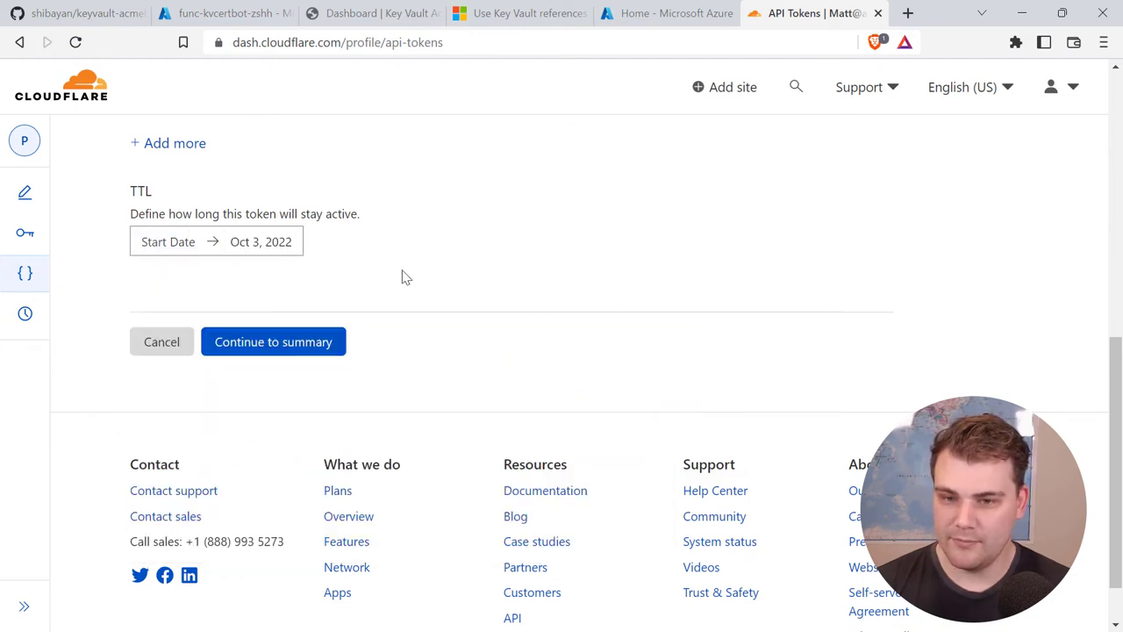
click(178, 250)
click(371, 358)
click(397, 204)
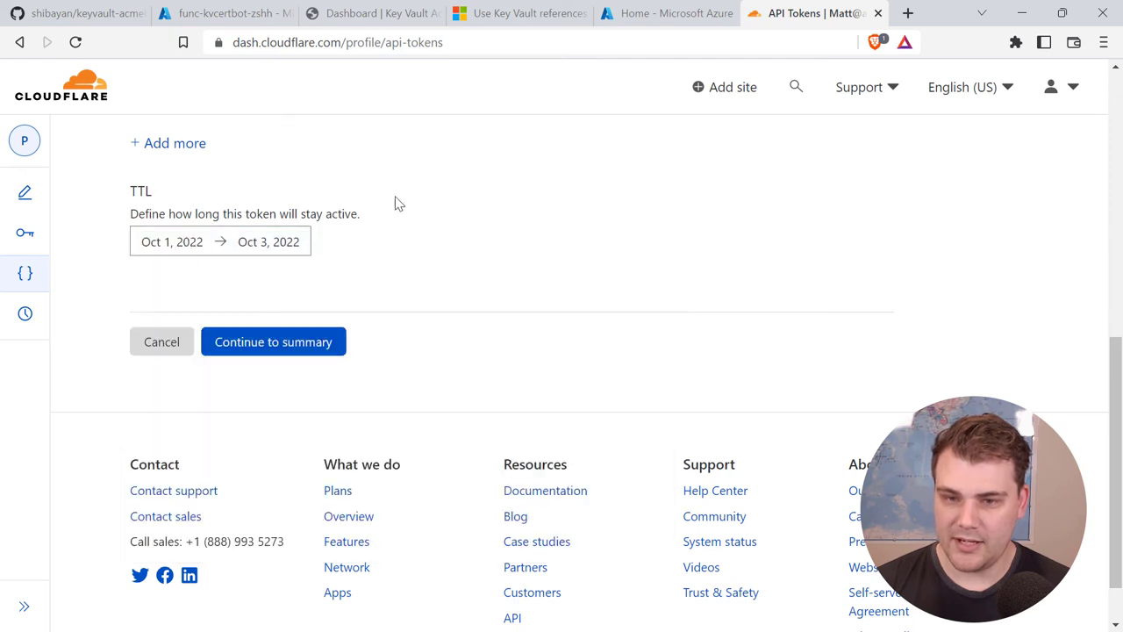
click(275, 347)
Step: Create the DNS-editing token, copy it, and return to the Azure configuration tab
scroll(316, 348, up, 3)
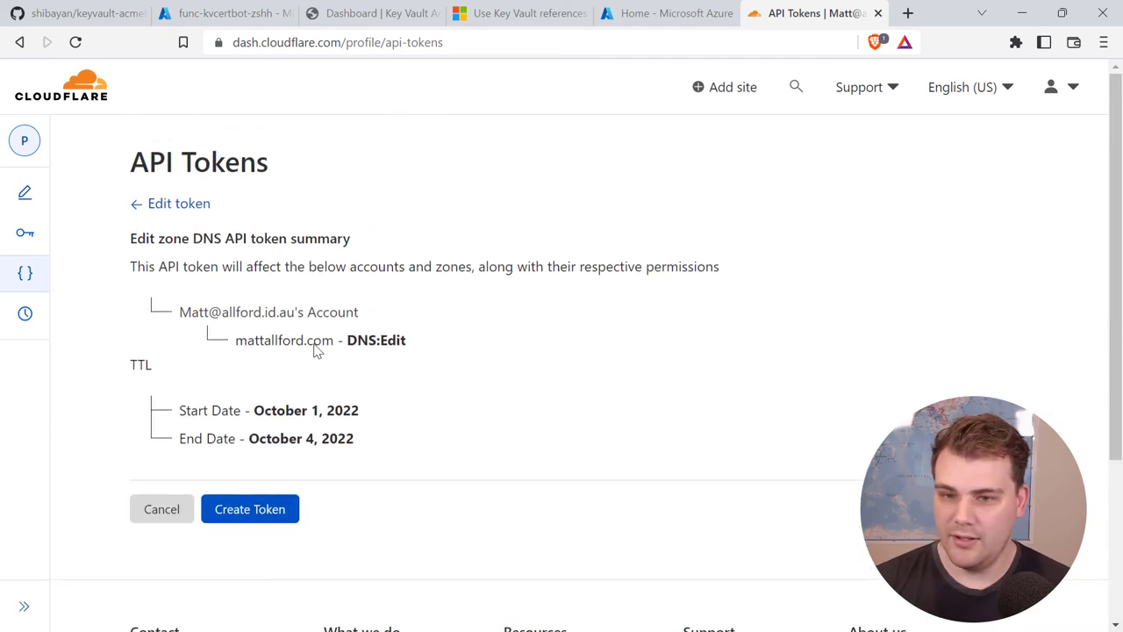
click(269, 510)
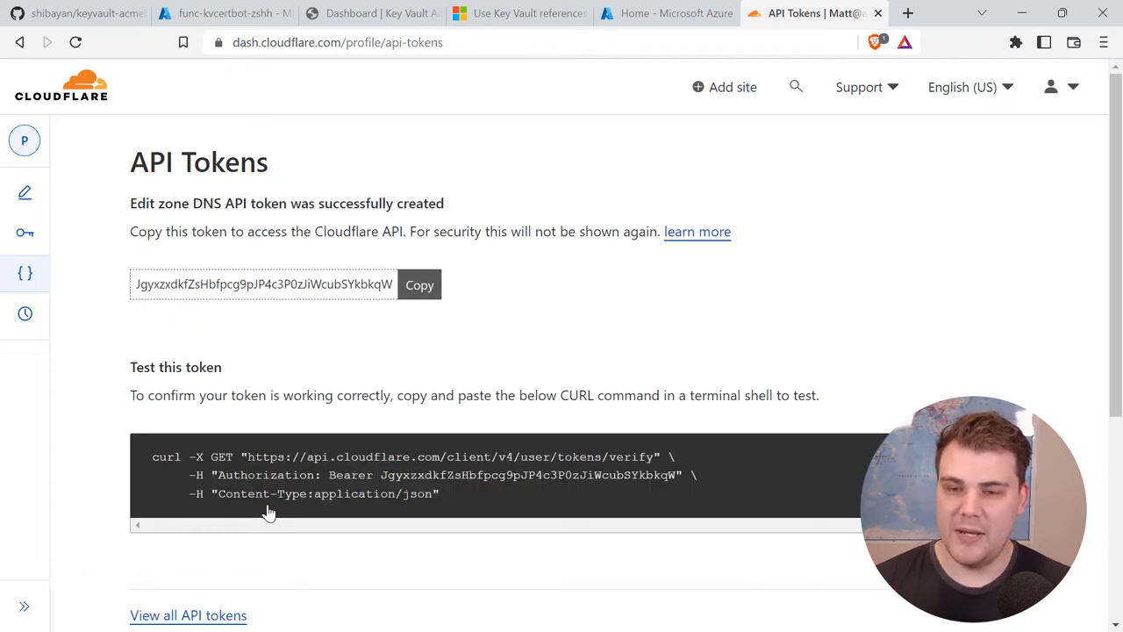
click(428, 290)
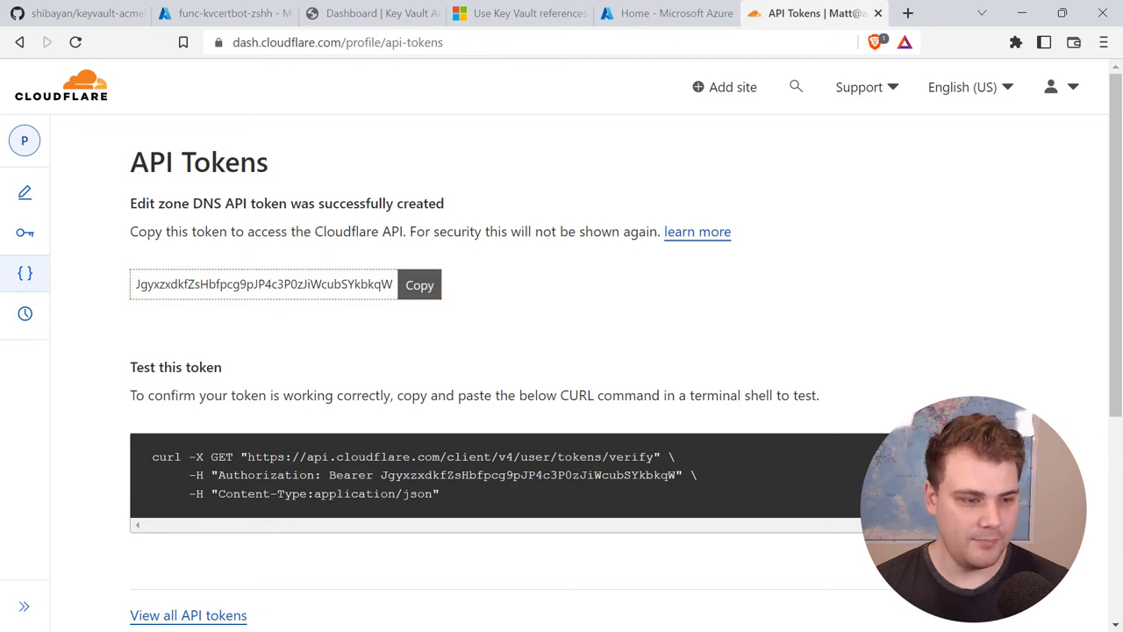
click(233, 14)
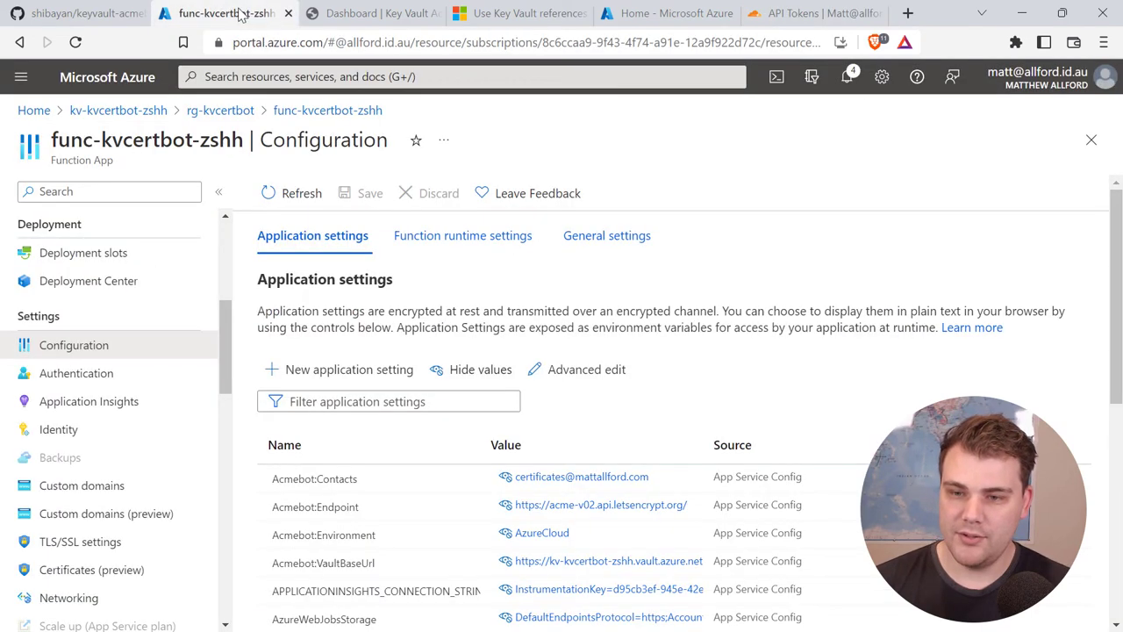
Step: Start a new application setting named Acmebot:Cloudflare:ApiToken
click(348, 370)
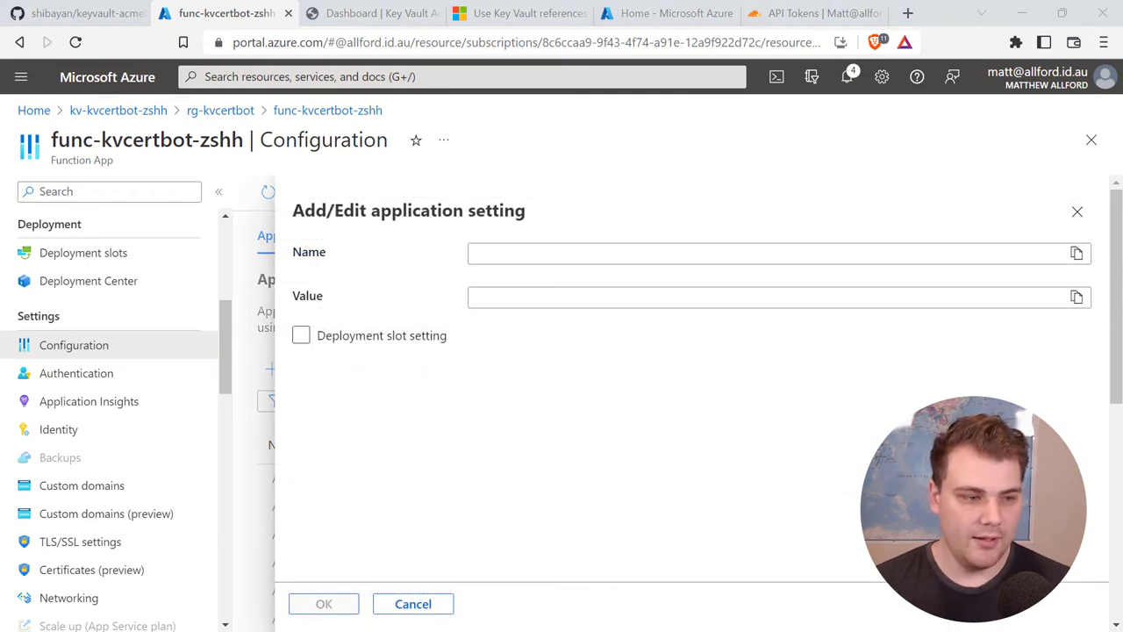
click(500, 253)
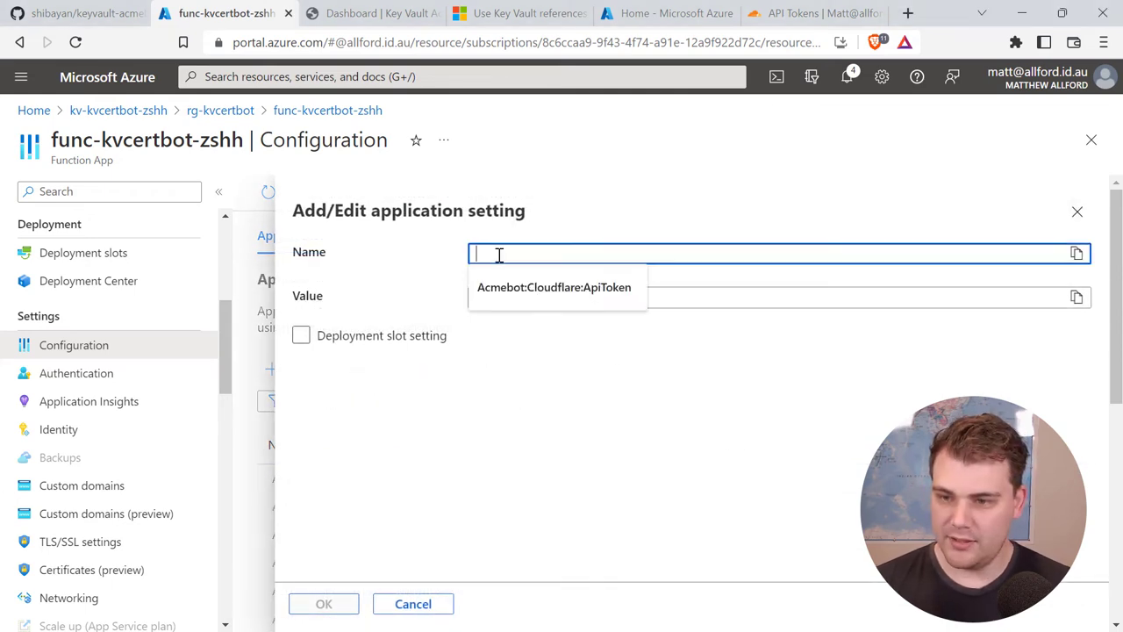
click(535, 288)
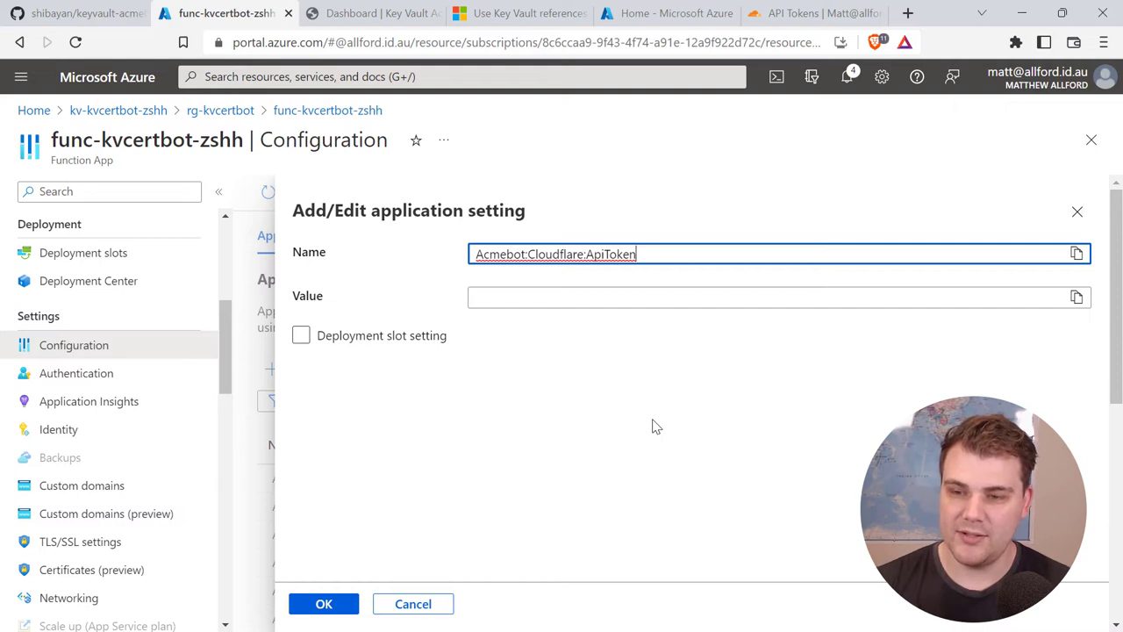
Step: Paste the copied Cloudflare API token as the value and confirm the setting
key(alt+Tab)
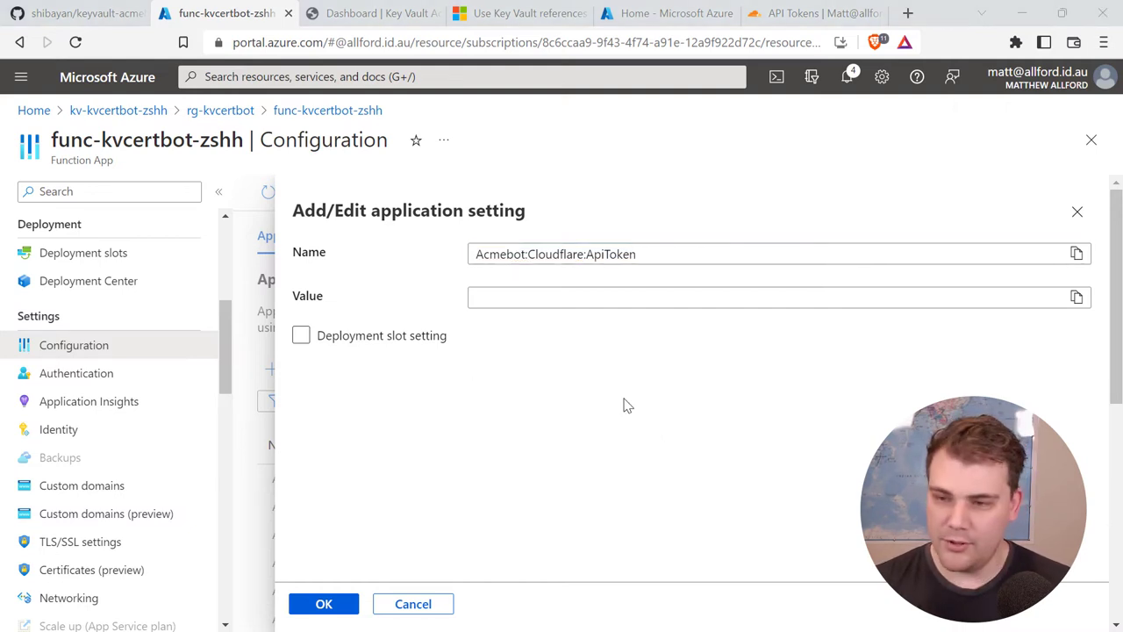
key(alt+Tab)
click(553, 298)
key(ctrl+v)
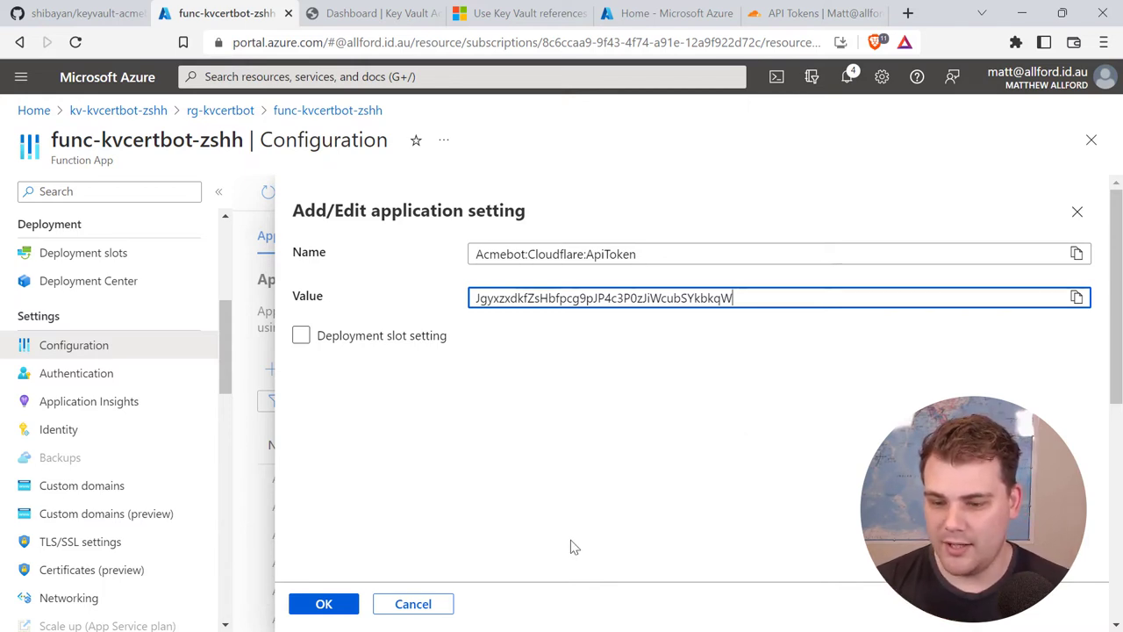
click(326, 607)
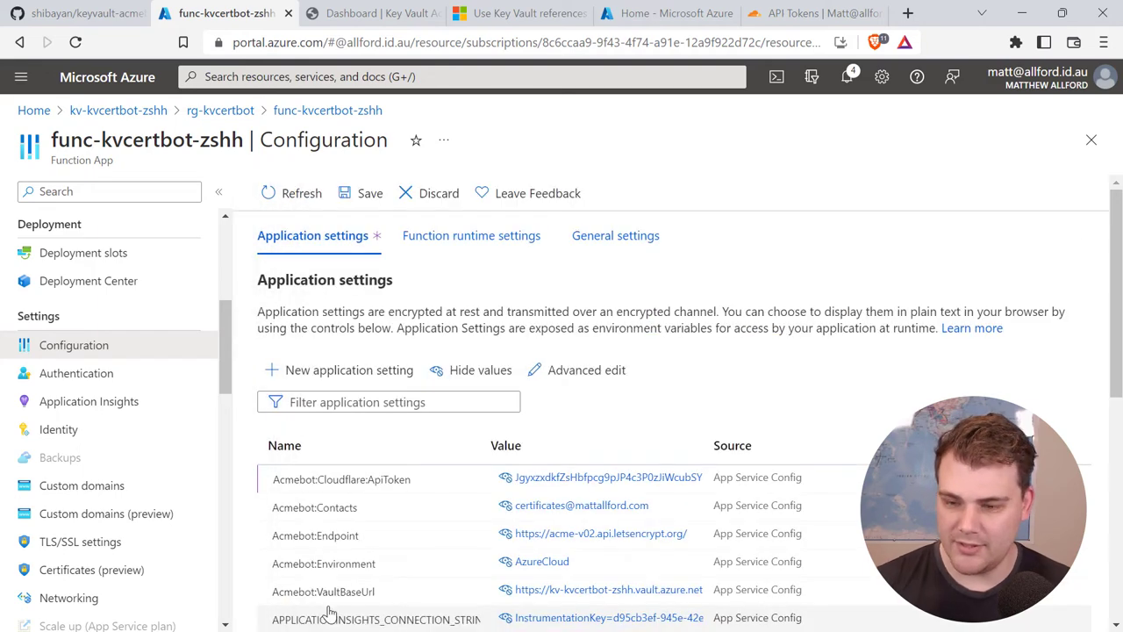
scroll(351, 570, down, 2)
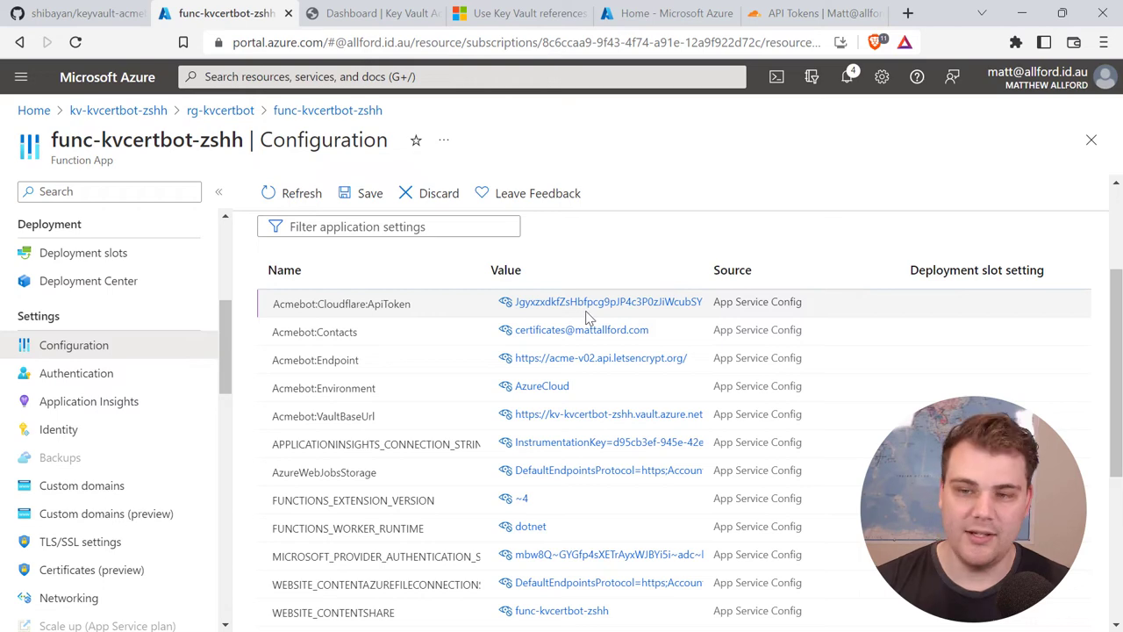
scroll(582, 351, up, 1)
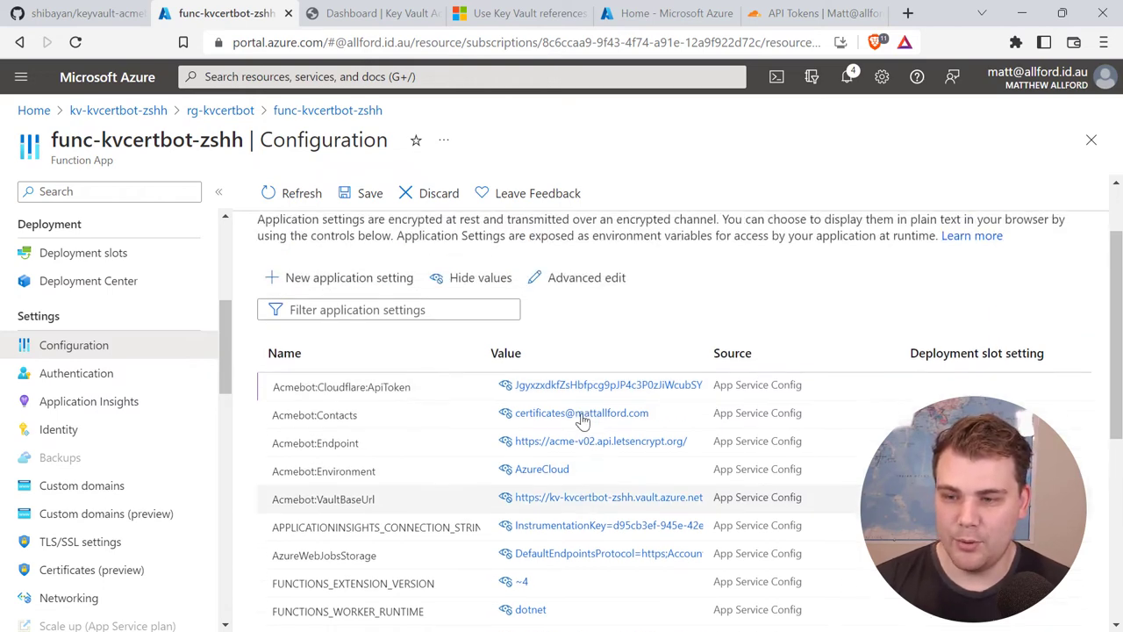
scroll(581, 439, down, 2)
scroll(565, 525, up, 1)
scroll(565, 525, up, 2)
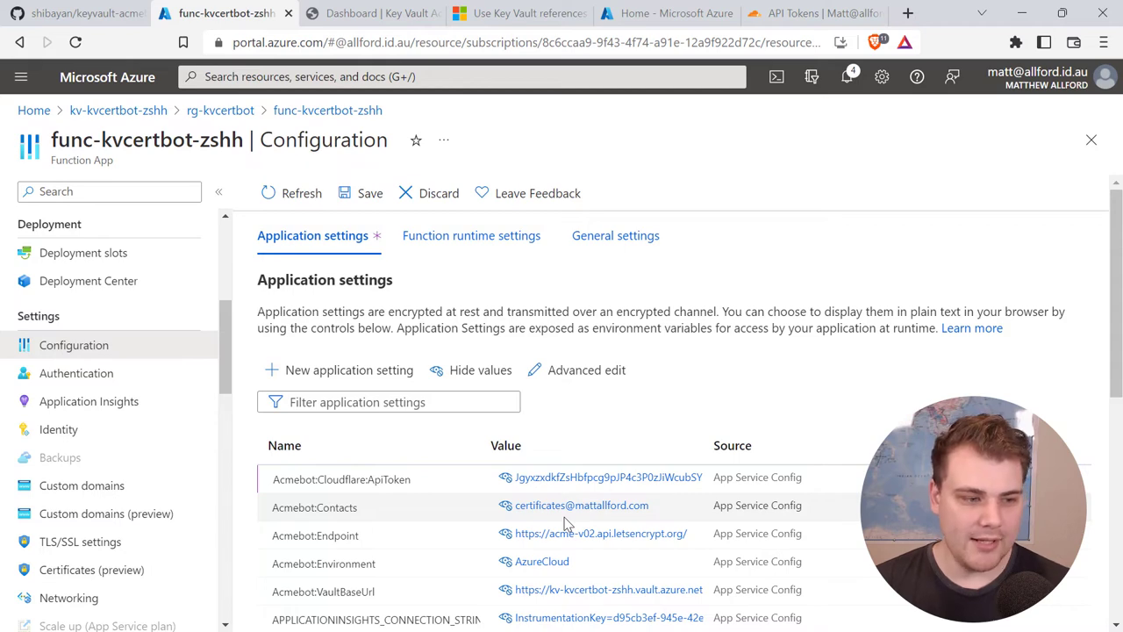
Step: Add an Acmebot:Webhook application setting with the Slack webhook URL as its value
click(346, 381)
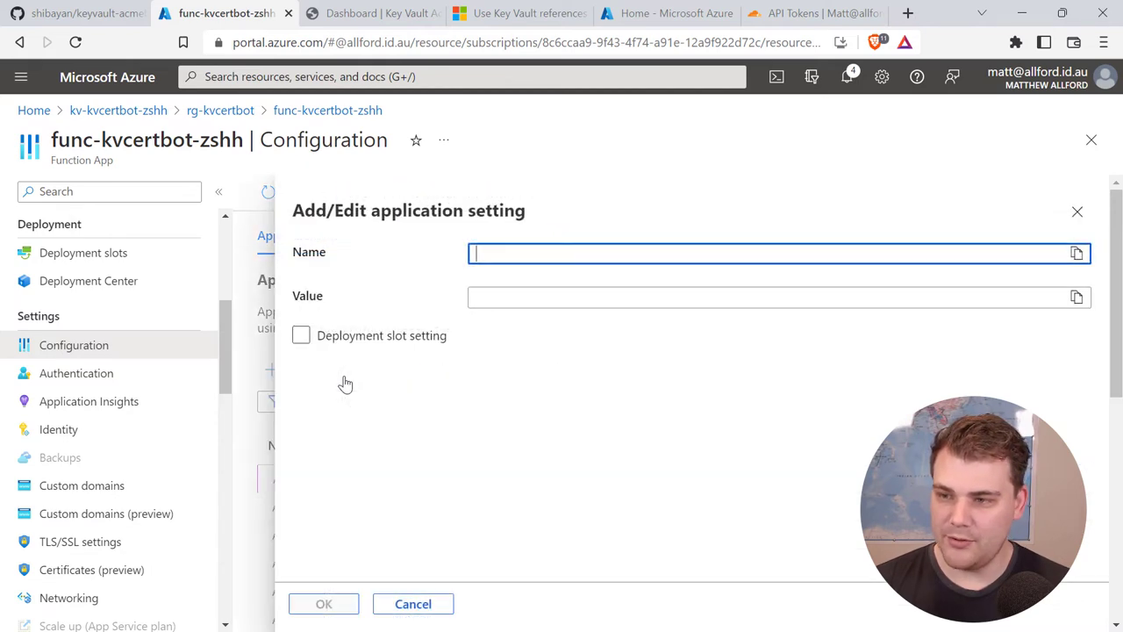
key(alt+Tab)
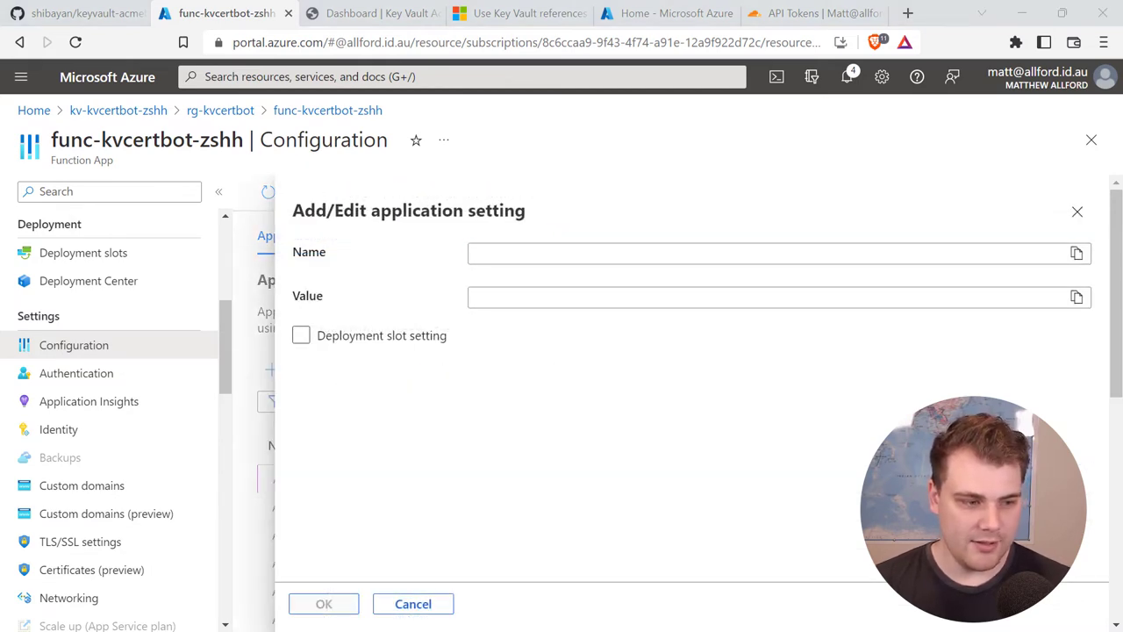
click(526, 253)
key(ctrl+v)
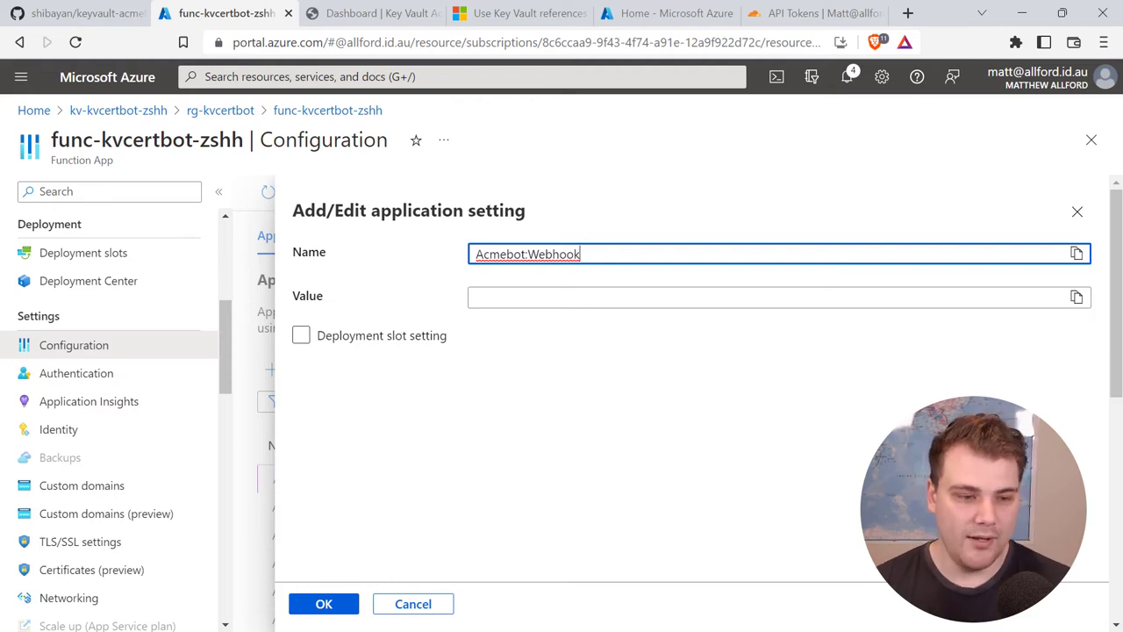
key(alt+Tab)
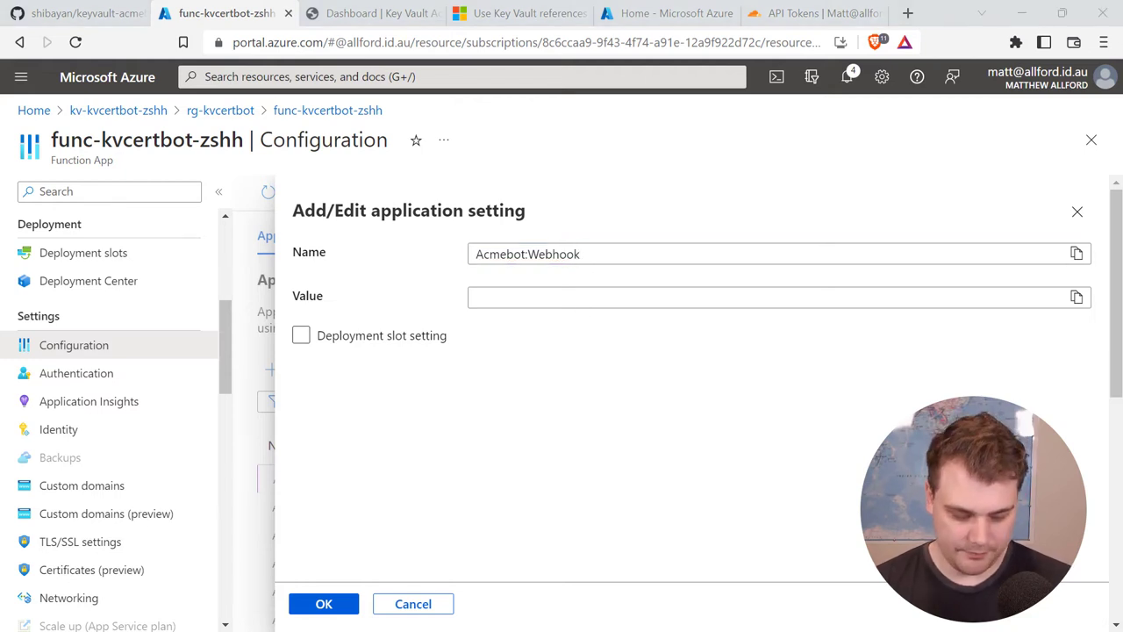
click(500, 295)
key(ctrl+v)
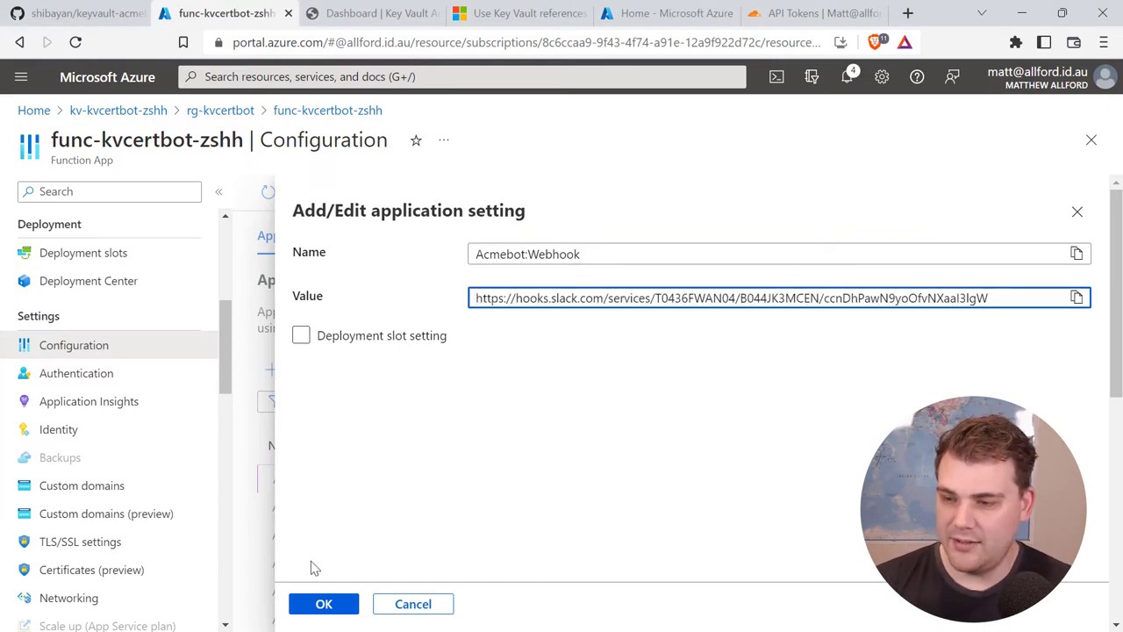
click(340, 605)
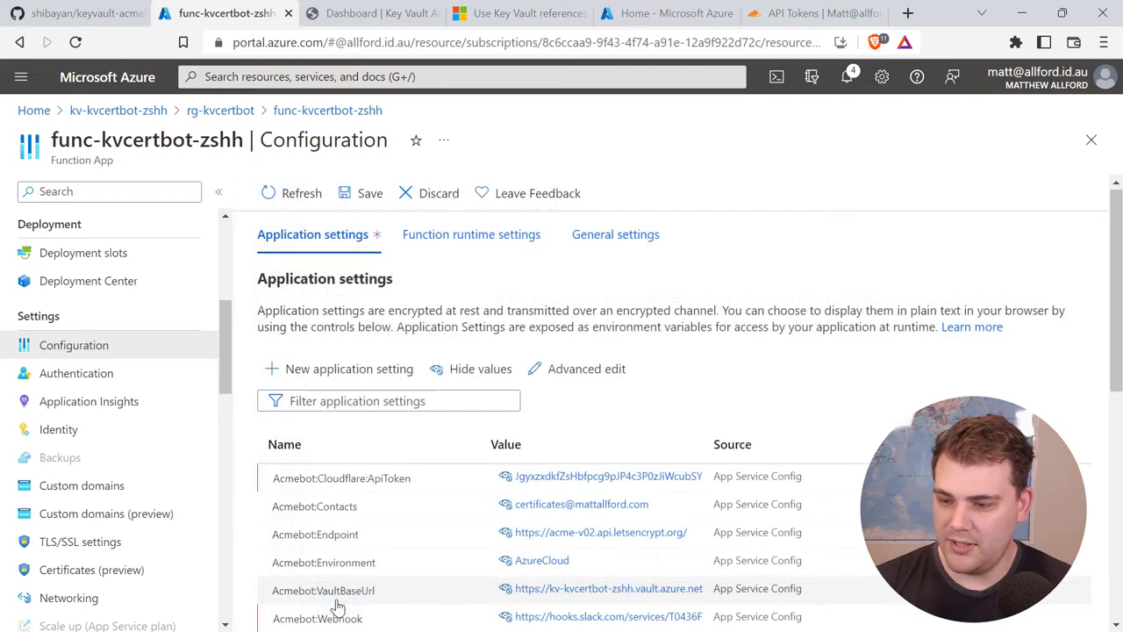
Step: Save the function app's changed application settings
scroll(430, 531, down, 1)
scroll(430, 532, up, 1)
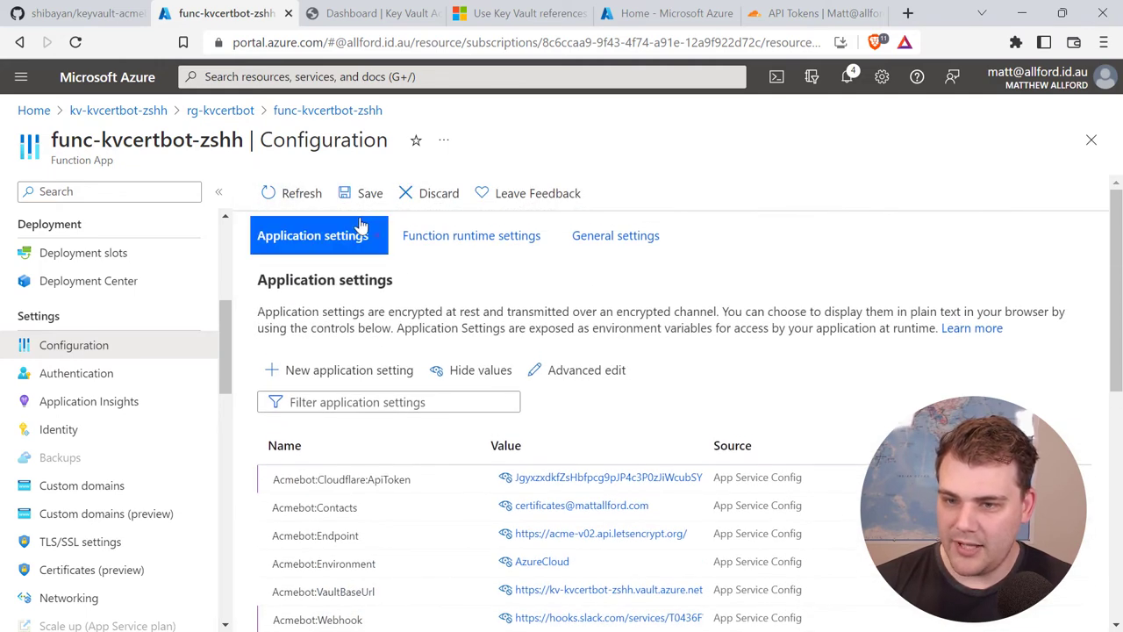
click(367, 194)
Step: Save the settings, then find no DNS zones offered for a new certificate and cancel
click(322, 314)
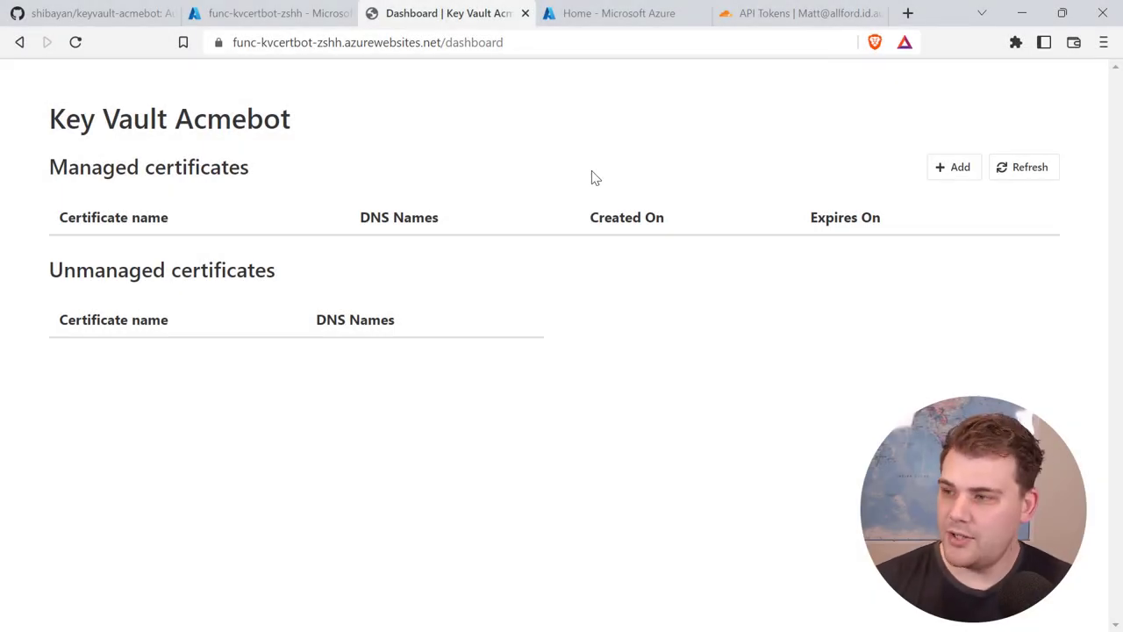
click(941, 176)
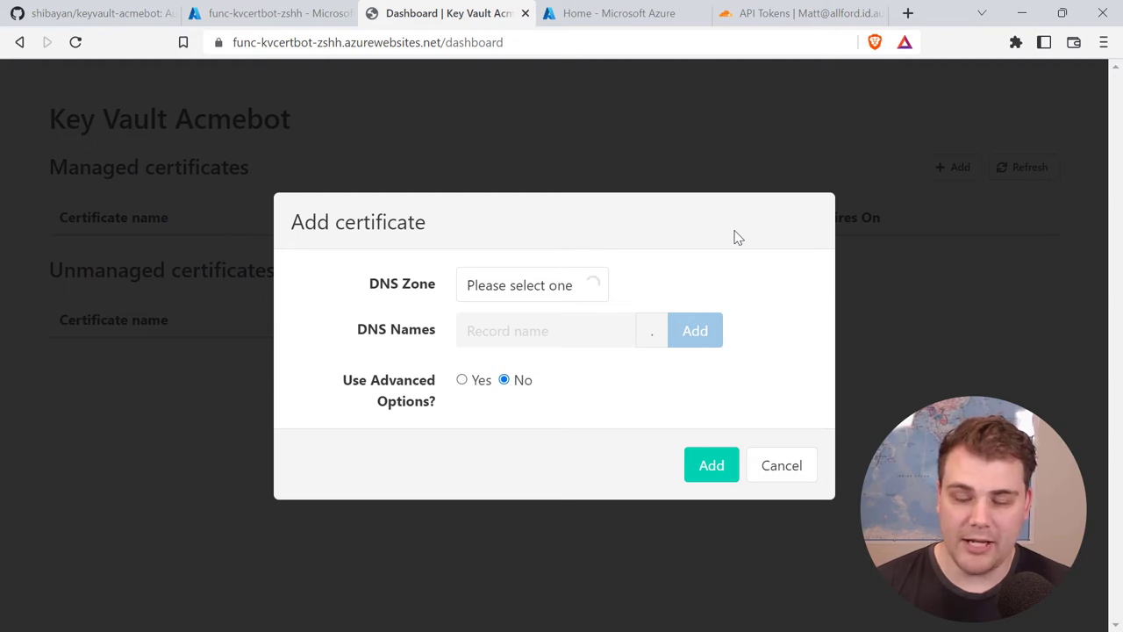
click(575, 289)
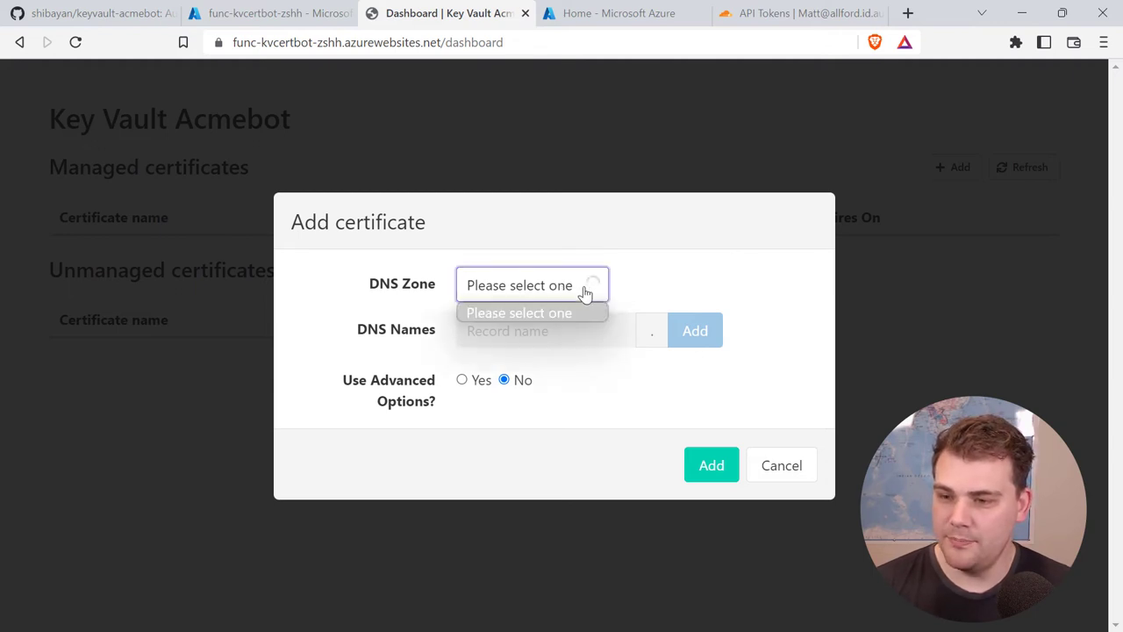
click(638, 289)
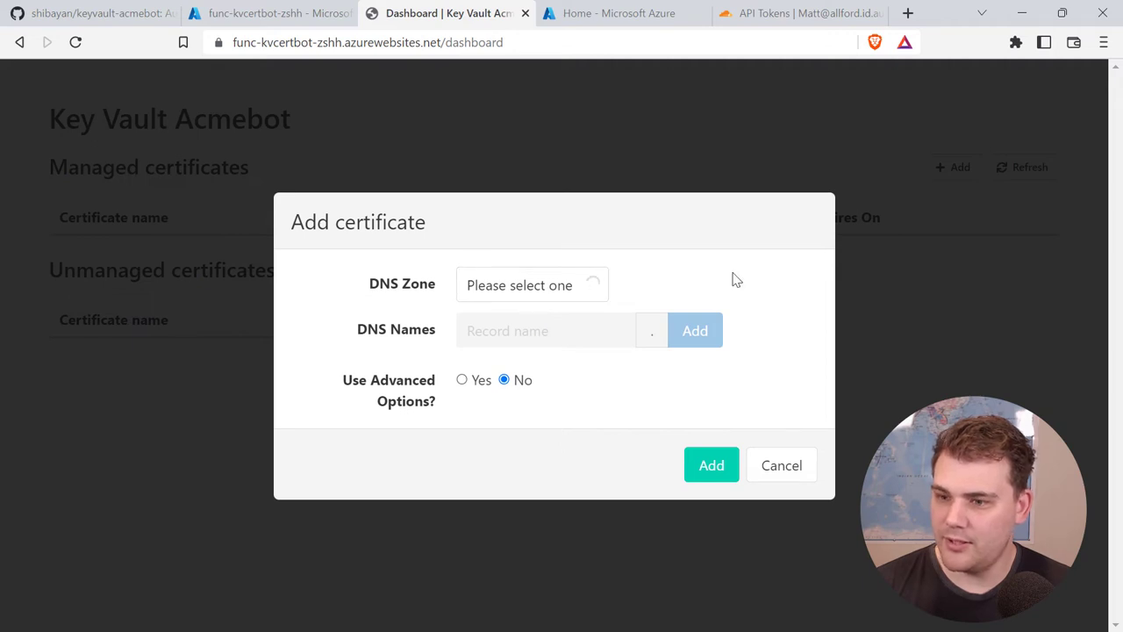
click(561, 297)
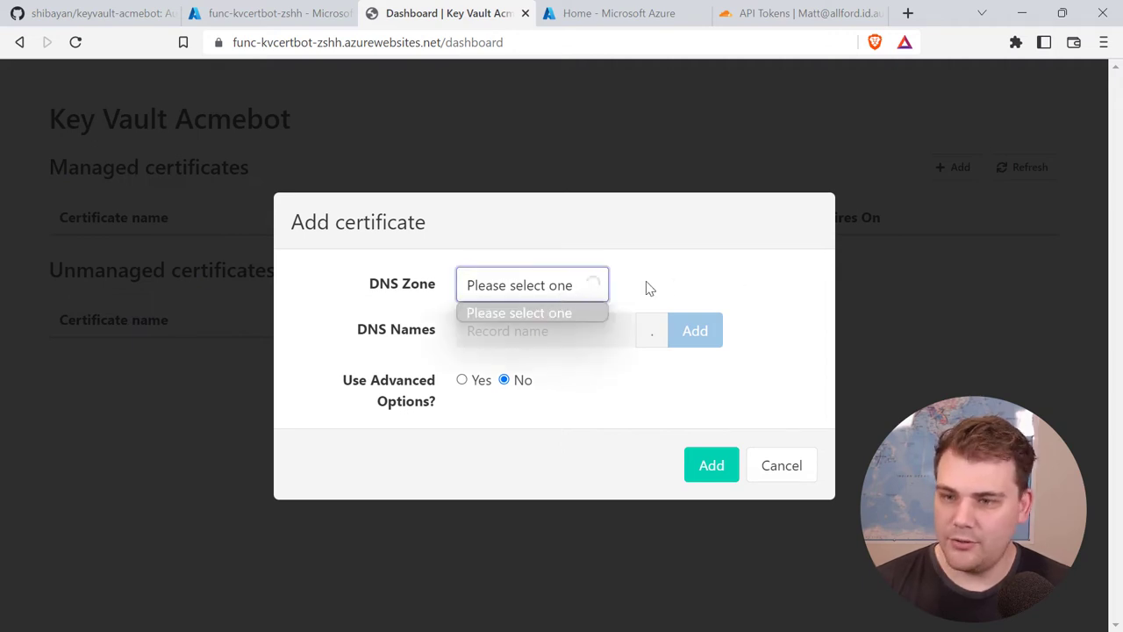
click(741, 281)
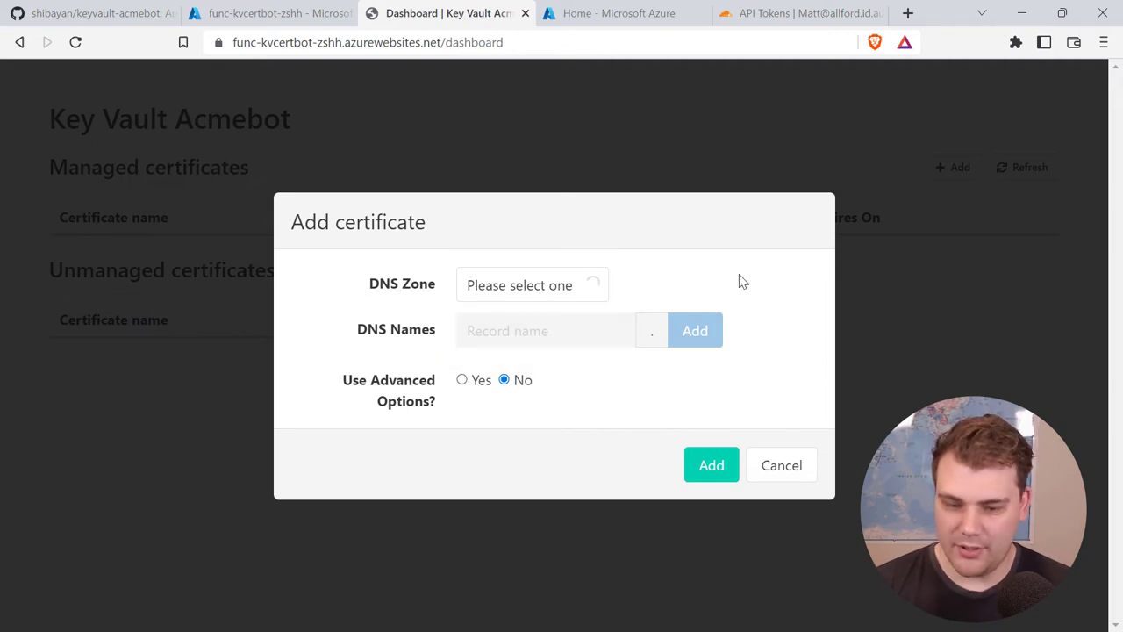
click(582, 289)
click(582, 288)
click(760, 467)
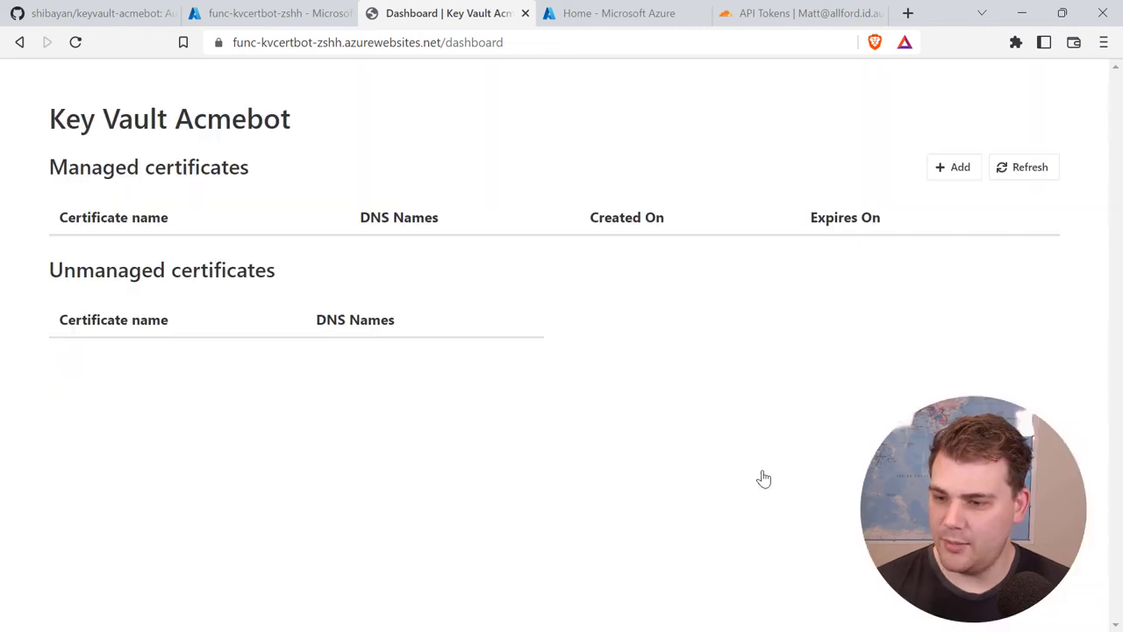
Step: Change the Edit zone DNS token's validity start date to Sep 30, 2022
click(801, 16)
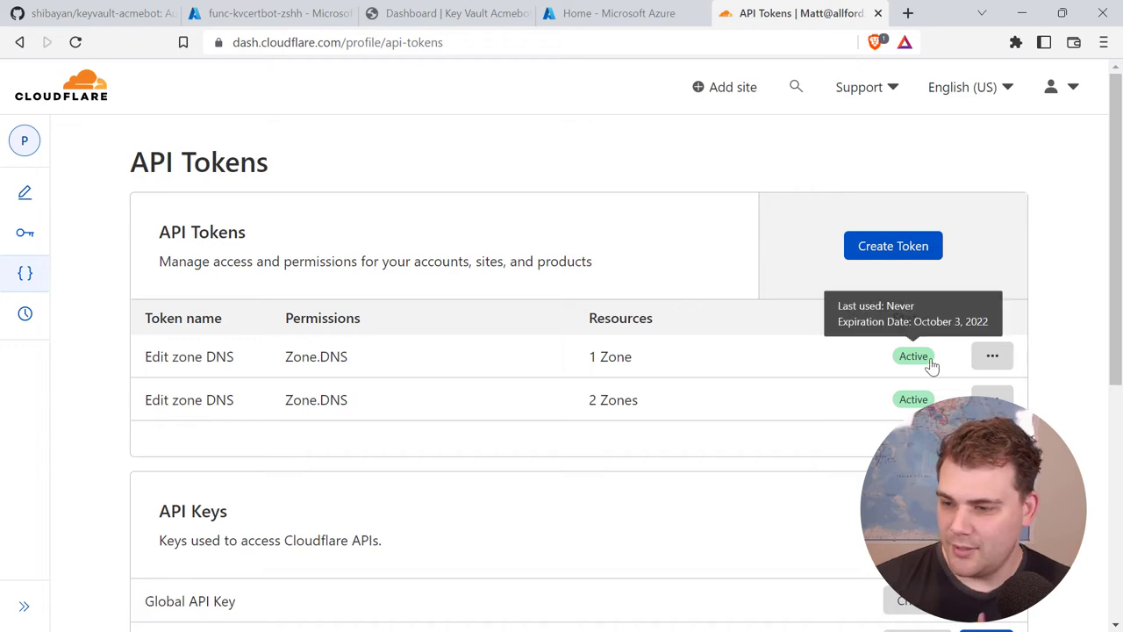
click(991, 359)
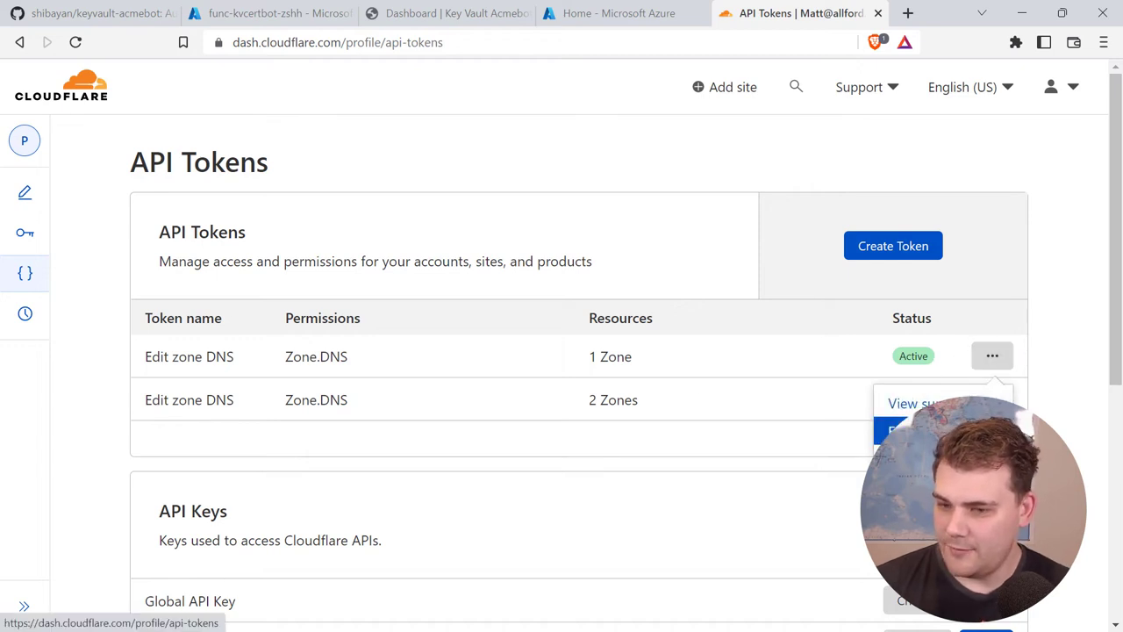
click(899, 429)
scroll(517, 311, down, 5)
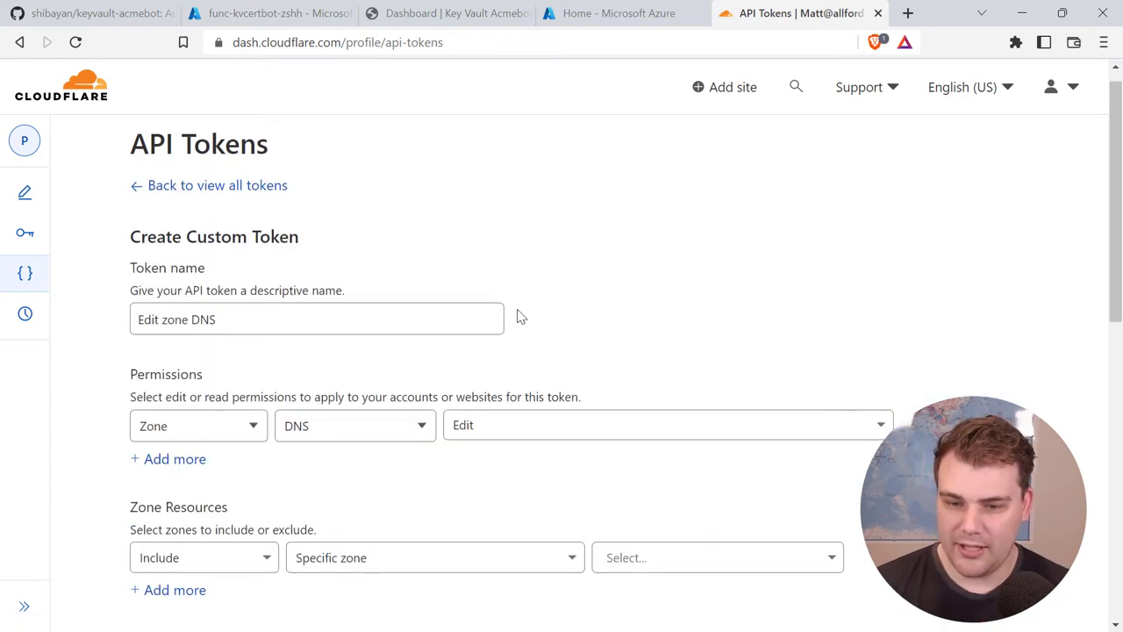
click(151, 459)
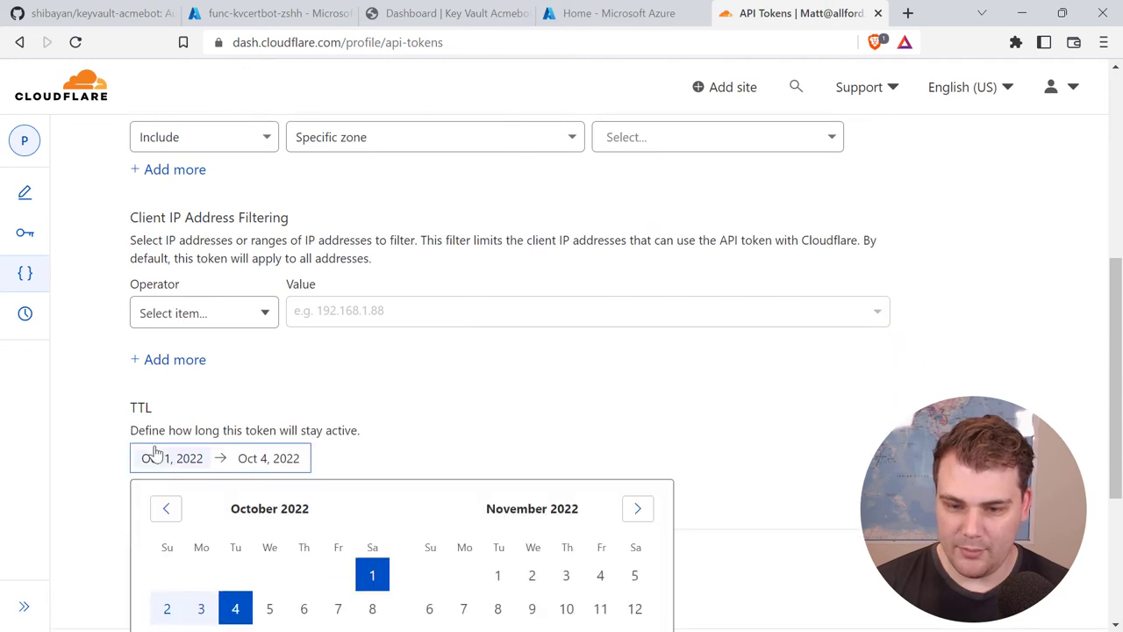
click(165, 509)
scroll(384, 441, down, 1)
scroll(383, 440, down, 3)
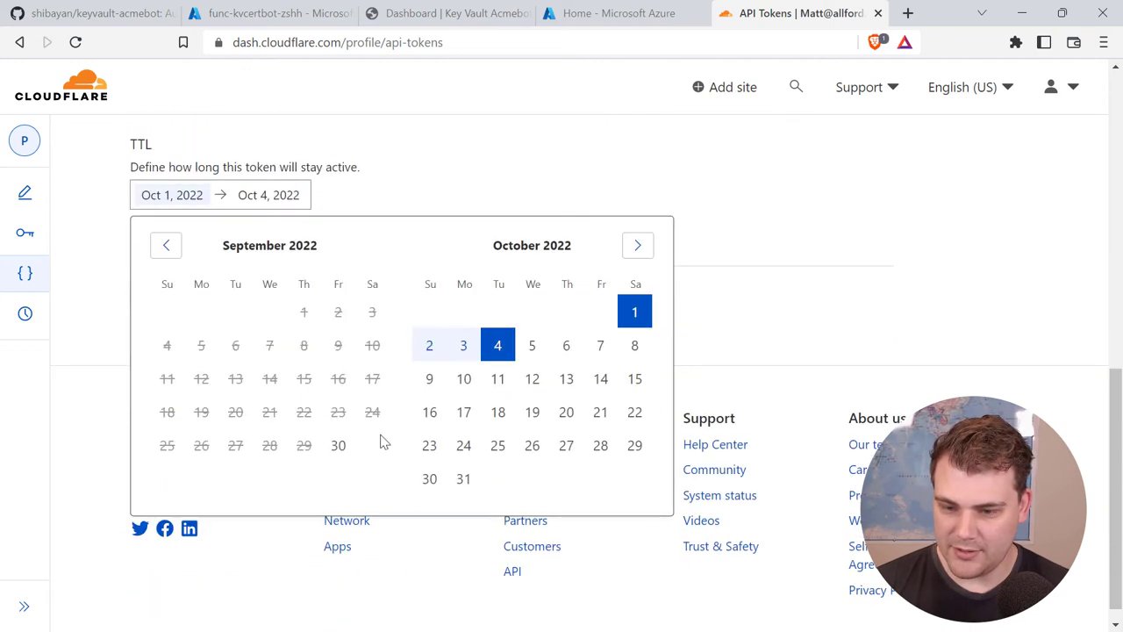
click(338, 444)
click(431, 132)
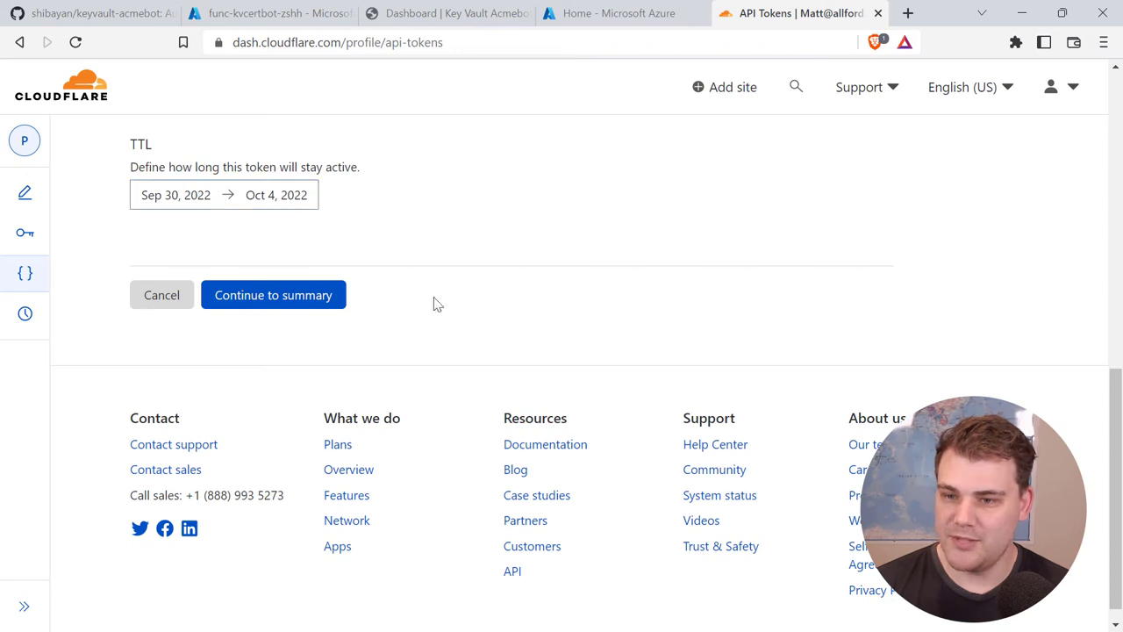
Step: Save the updated token from its summary, then return to the func-kvcertbot-zshh Azure tab
click(265, 295)
click(265, 289)
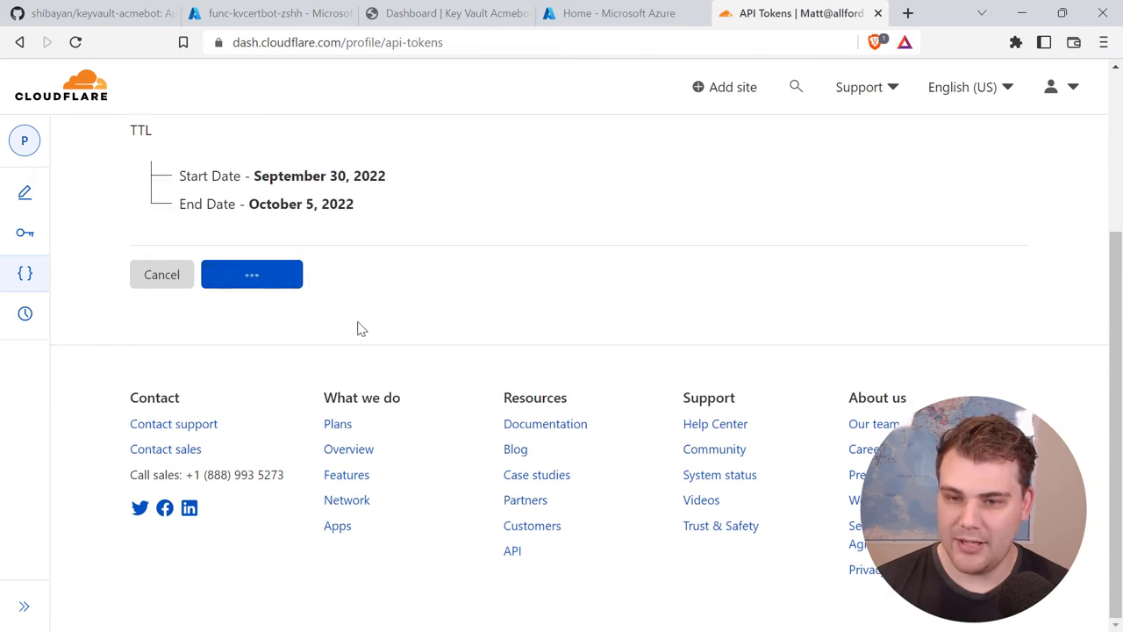
scroll(378, 347, down, 1)
scroll(378, 348, down, 2)
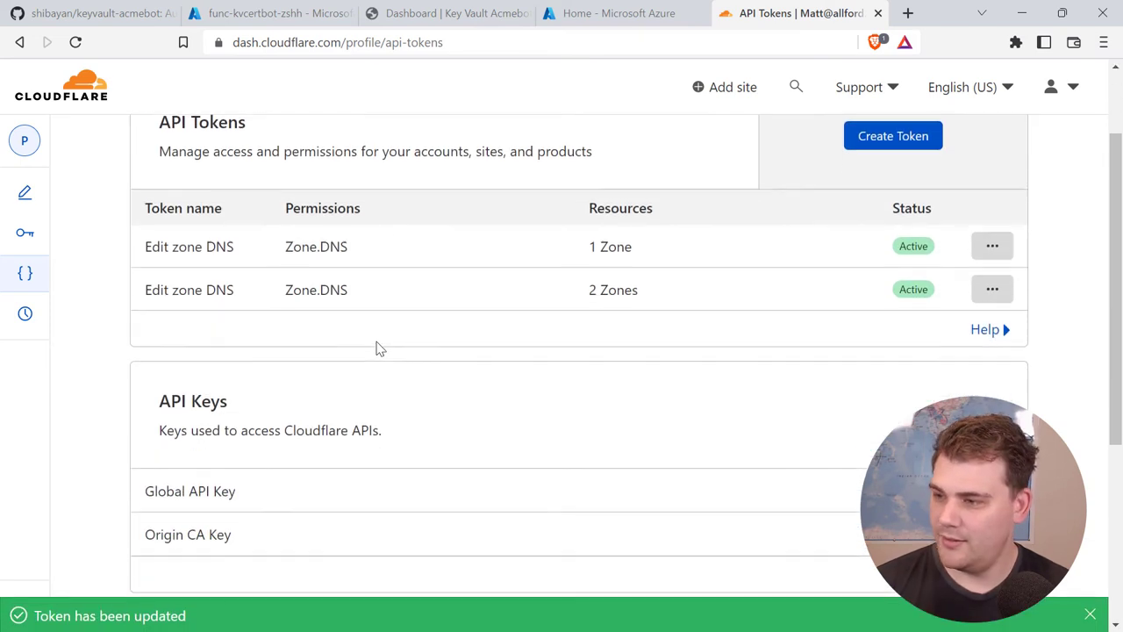
scroll(369, 289, up, 3)
click(250, 14)
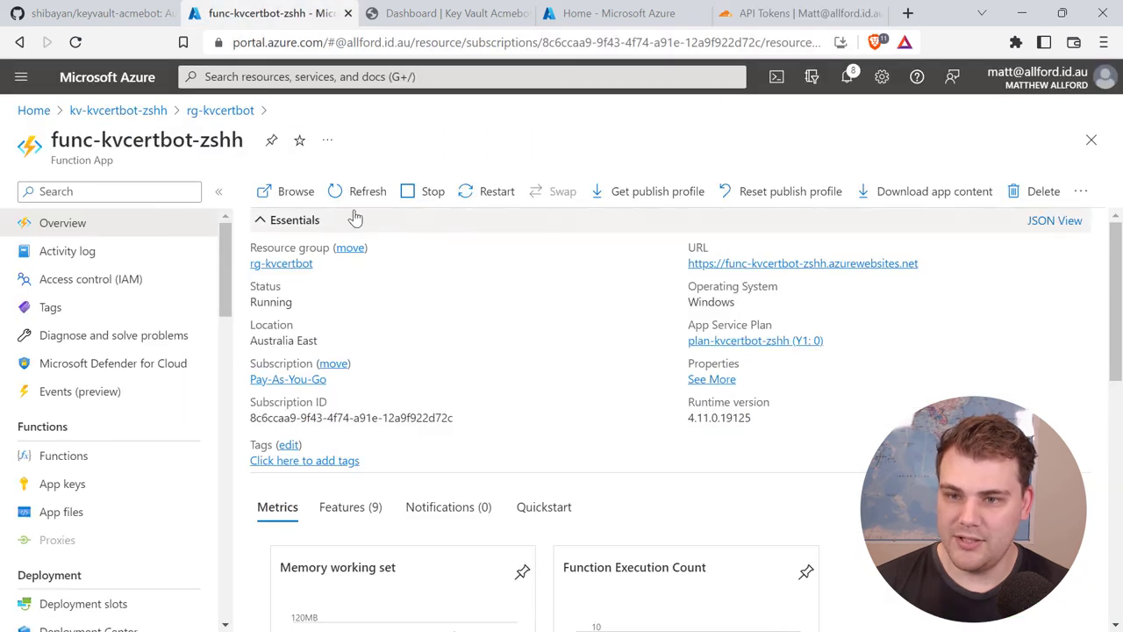
Step: Restart the func-kvcertbot-zshh function app and go back to the Acmebot dashboard
click(493, 191)
click(289, 287)
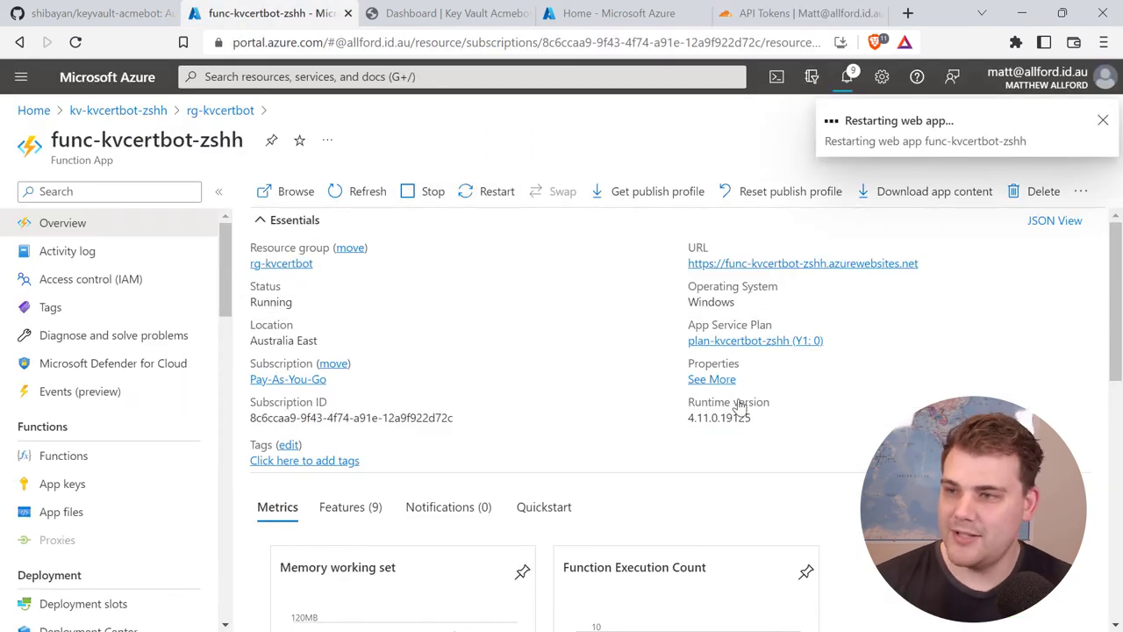
click(462, 17)
Step: In a new certificate request, choose the mattallford.com DNS zone and add record name 'test'
click(951, 171)
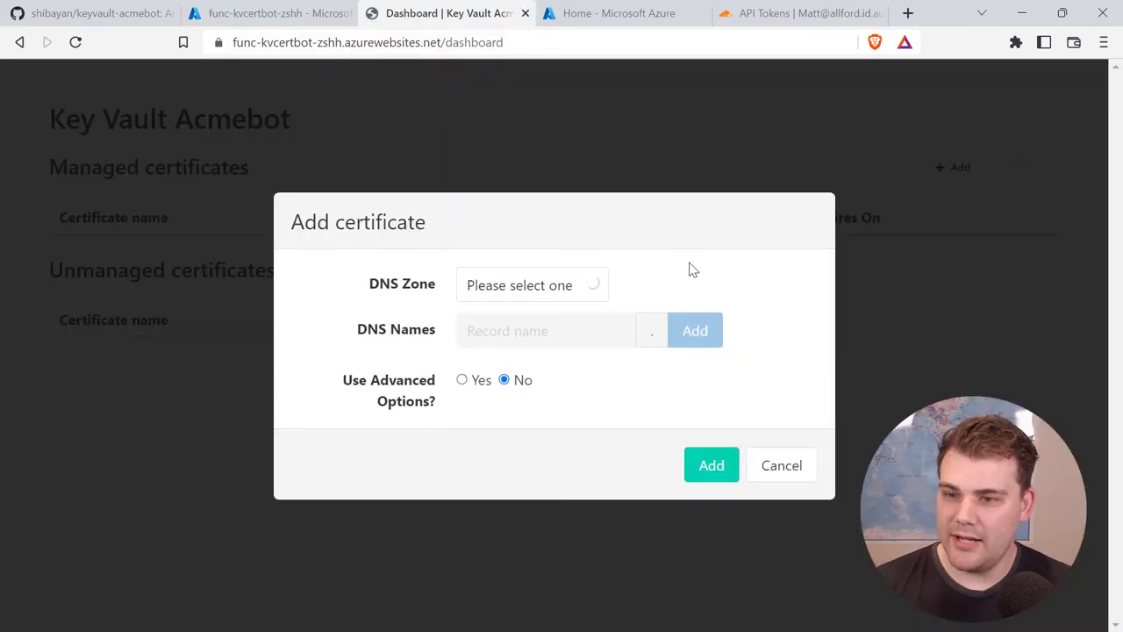
click(573, 293)
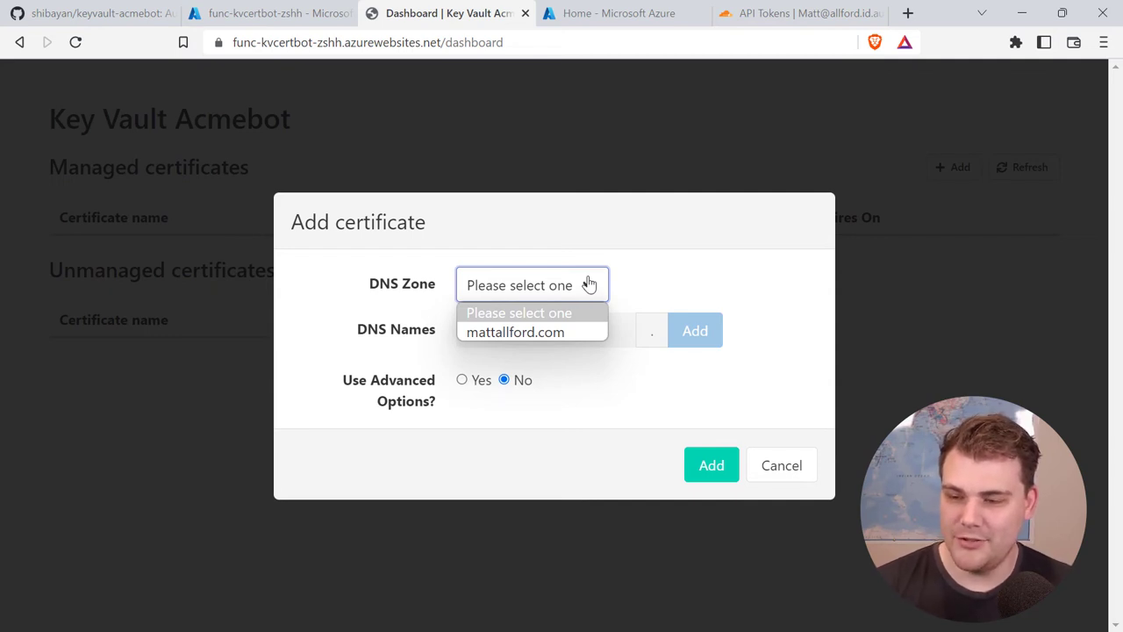
click(555, 331)
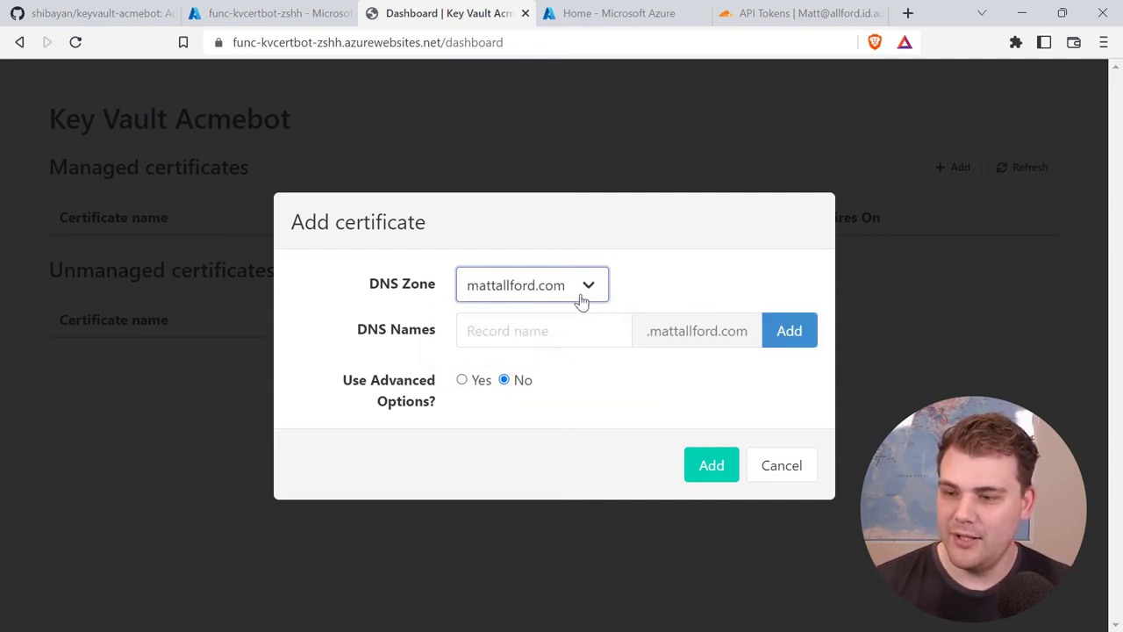
click(549, 333)
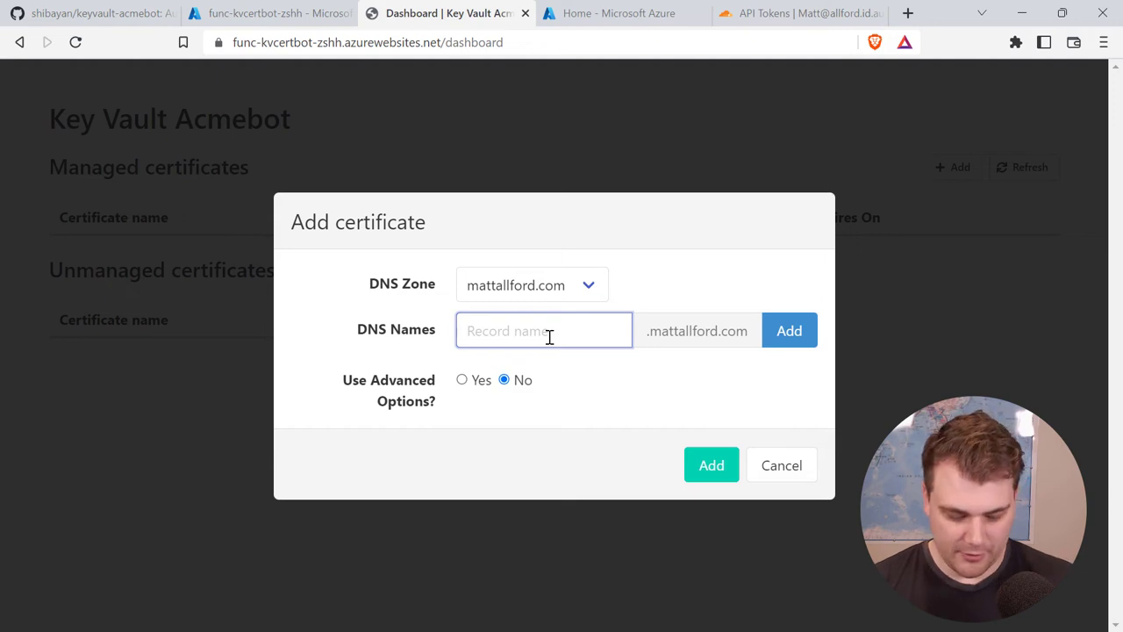
text(test)
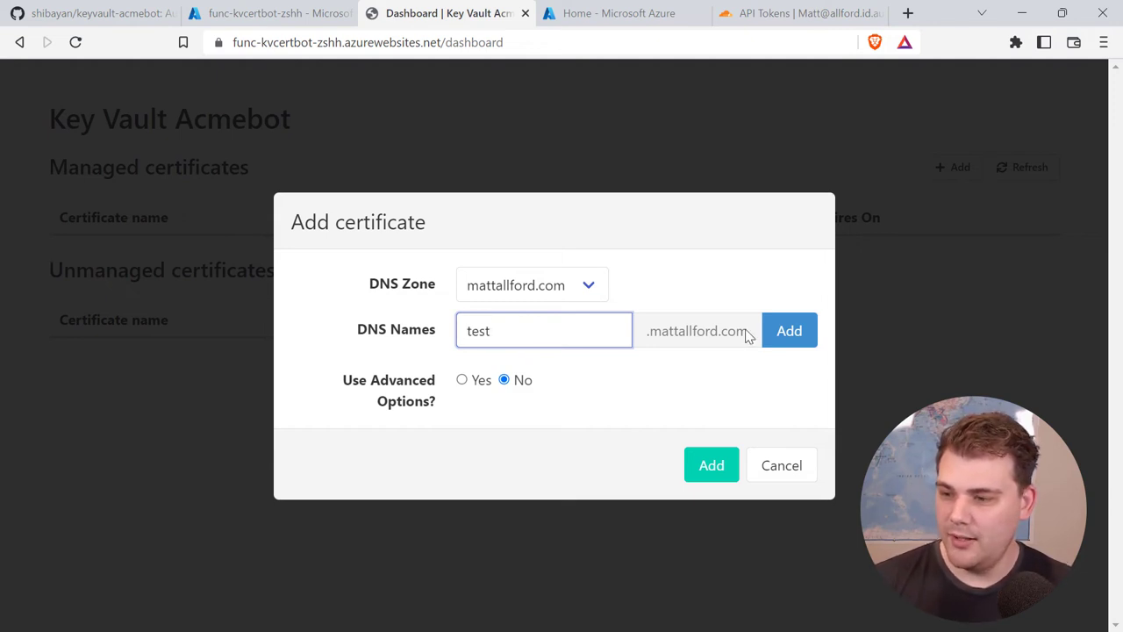
click(786, 336)
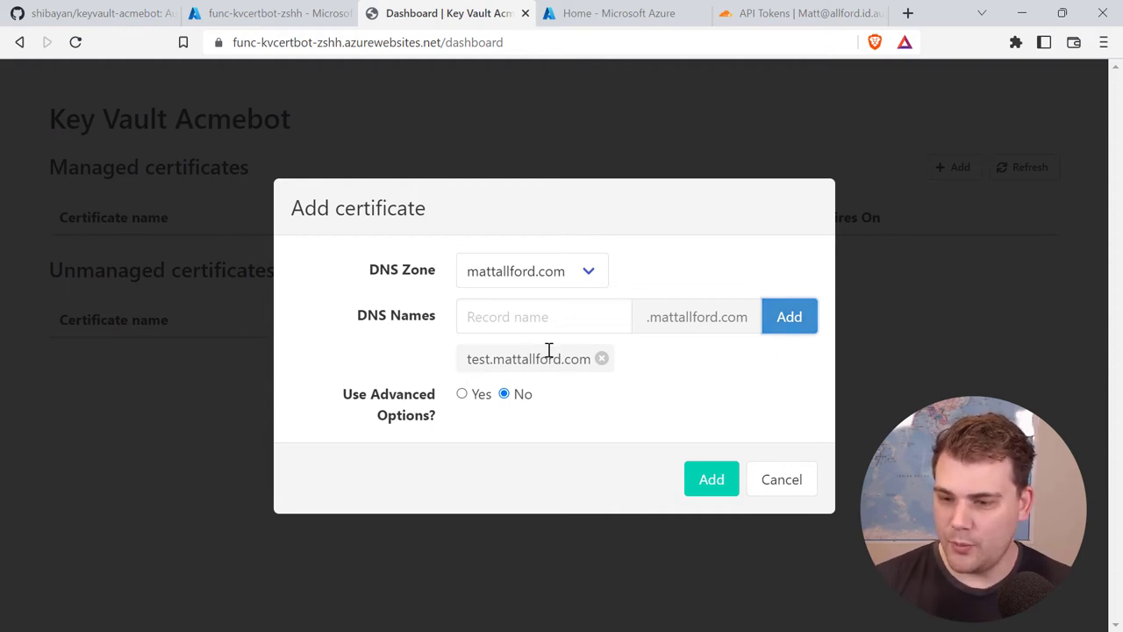
Step: Turn Use Advanced Options on, then set it back to No
click(462, 396)
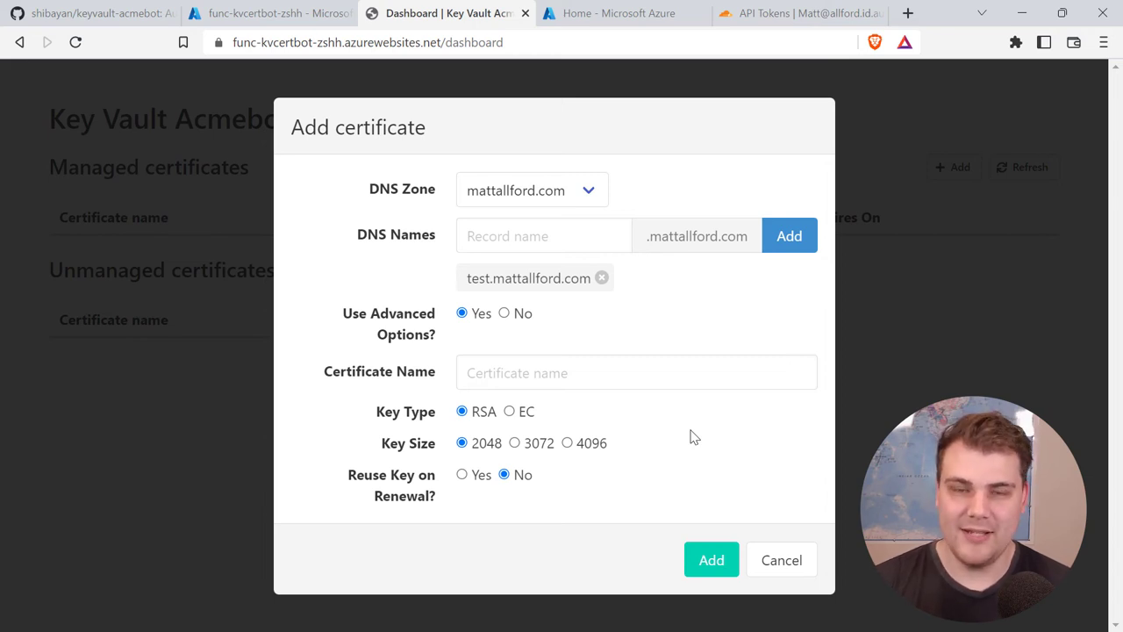
click(629, 379)
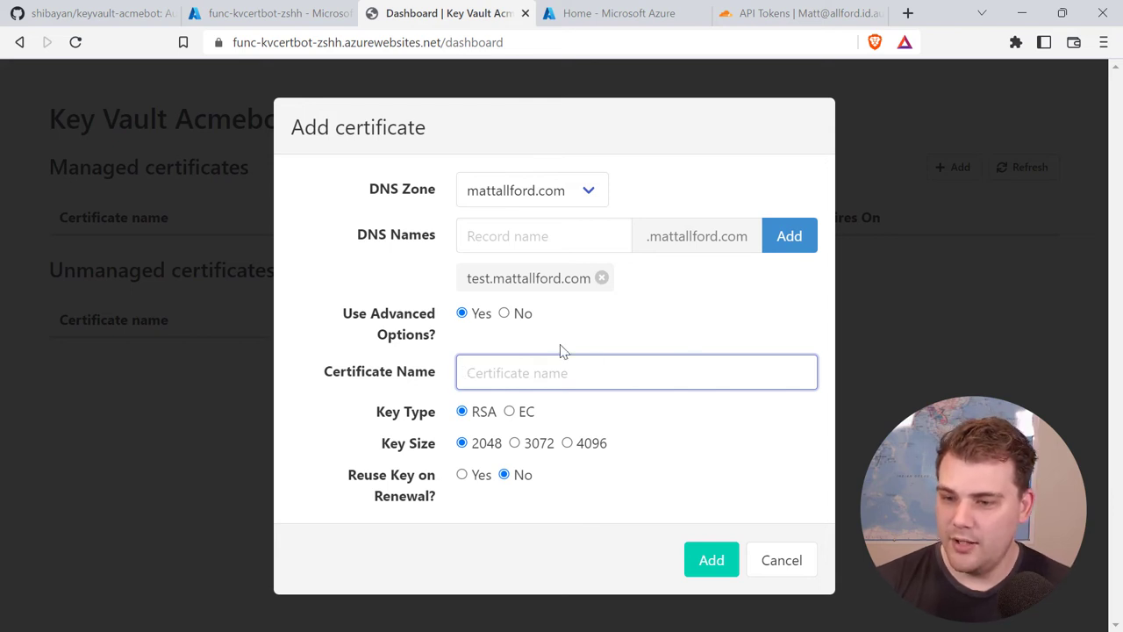
click(505, 314)
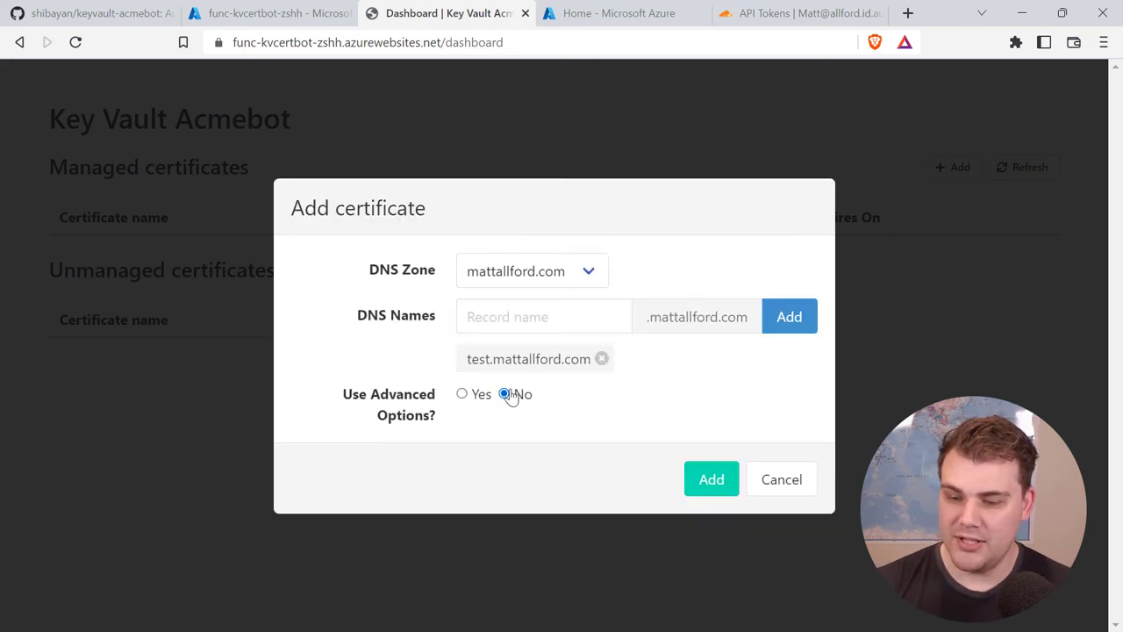
Step: Issue the test.mattallford.com certificate, dismiss the success alert and reload the dashboard
click(711, 482)
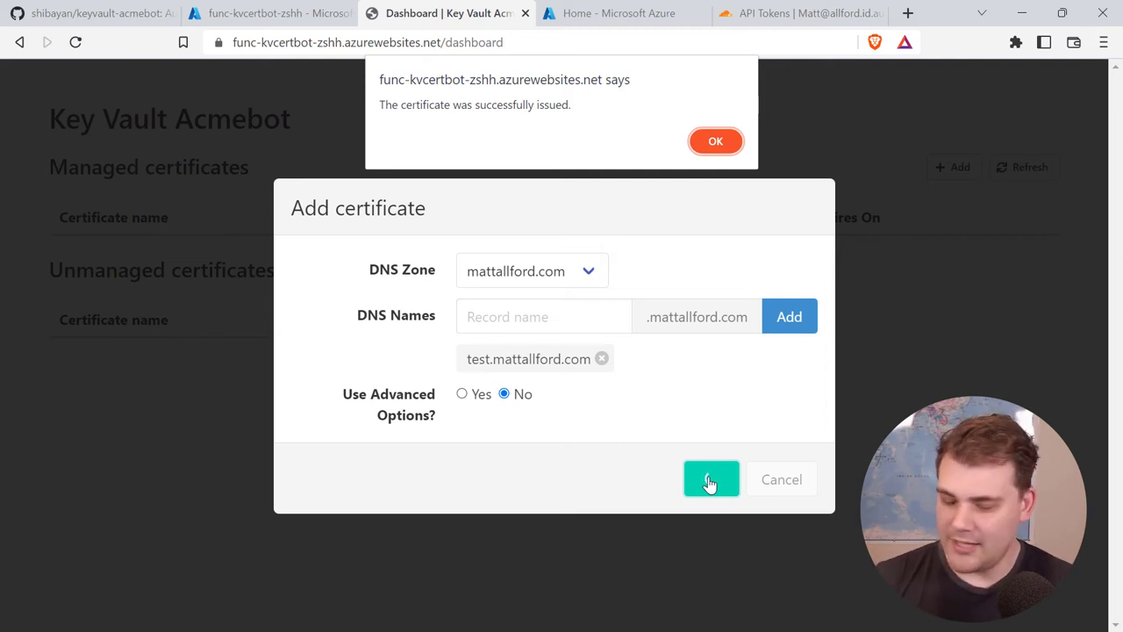
click(715, 149)
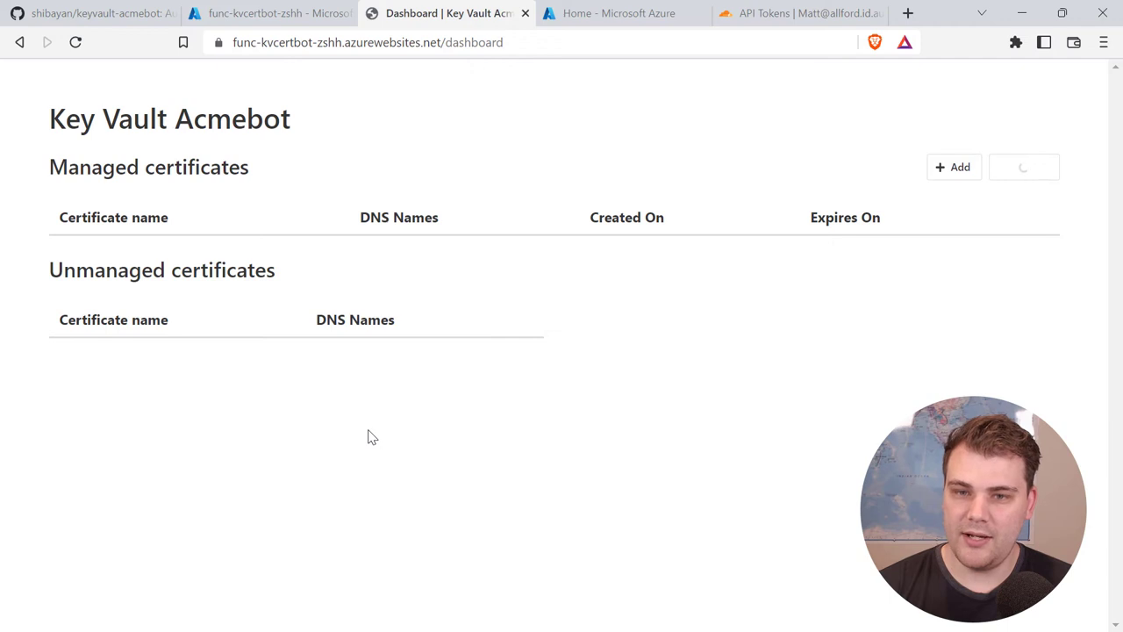
click(76, 43)
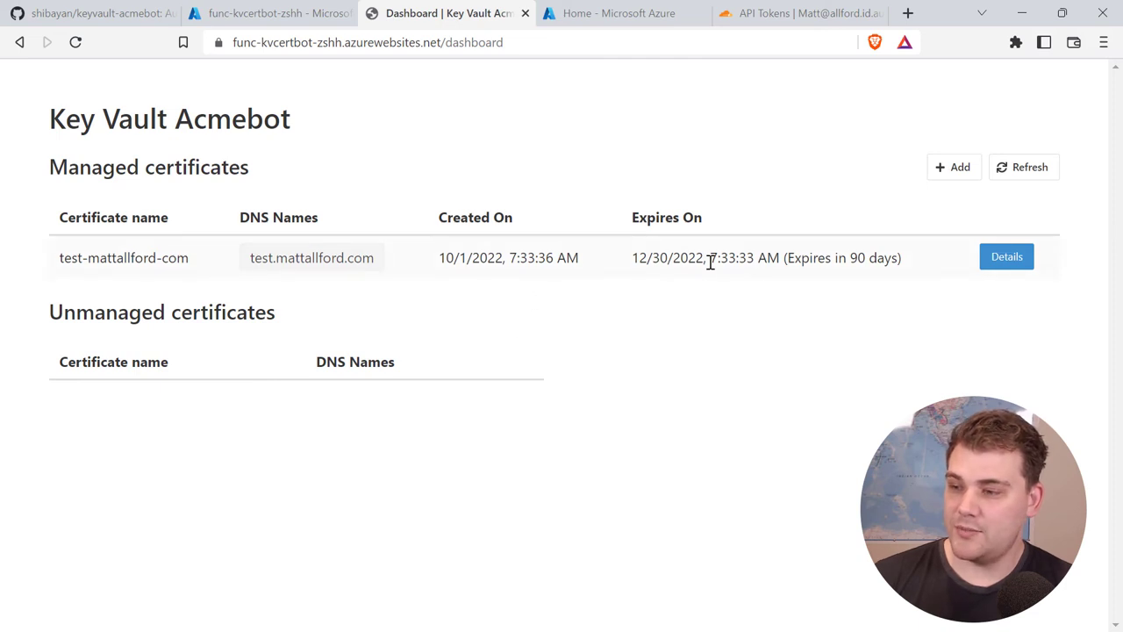
Step: View test-mattallford-com's details (90-day expiry, 2048-bit RSA key), then close them
click(991, 260)
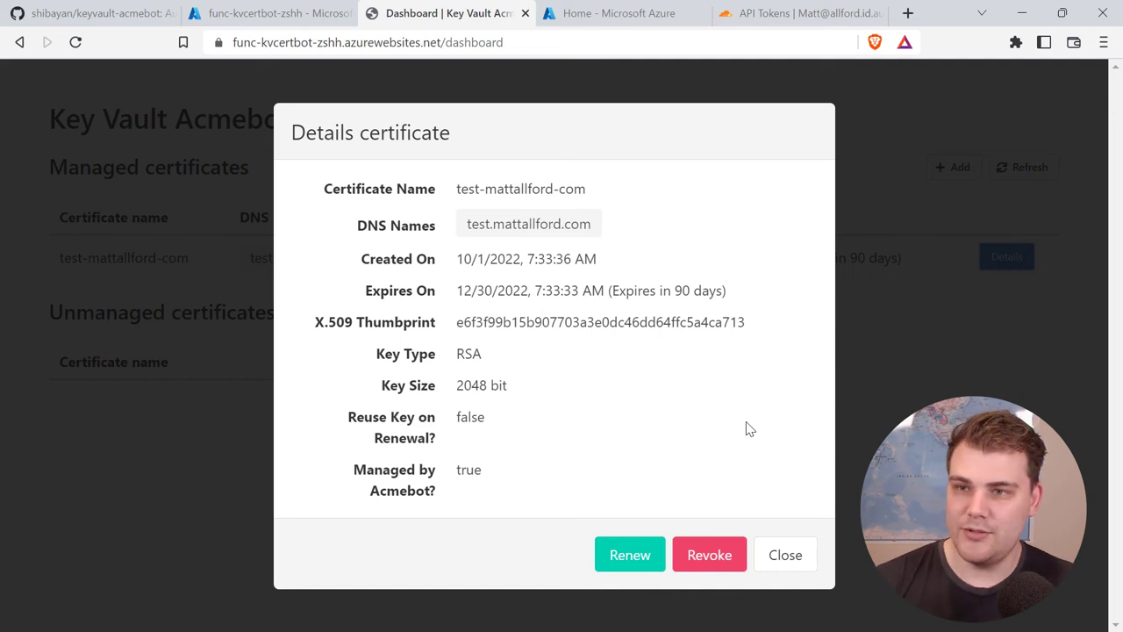
click(786, 557)
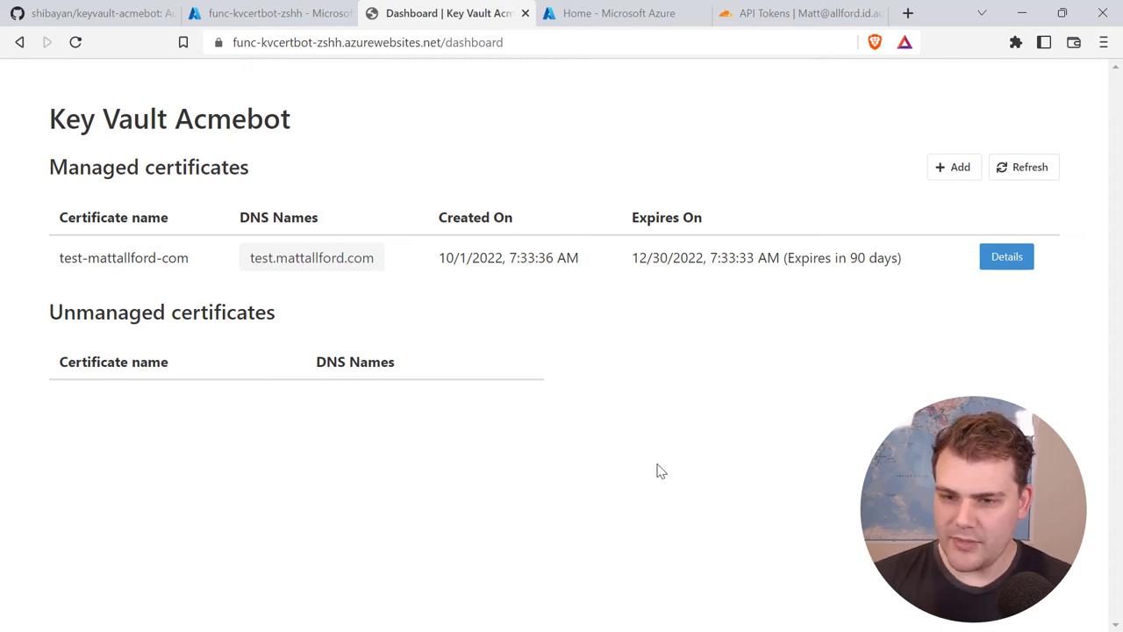
Step: Navigate via rg-kvcertbot to the kv-kvcertbot-zshh key vault's Certificates list
click(284, 16)
scroll(118, 413, down, 3)
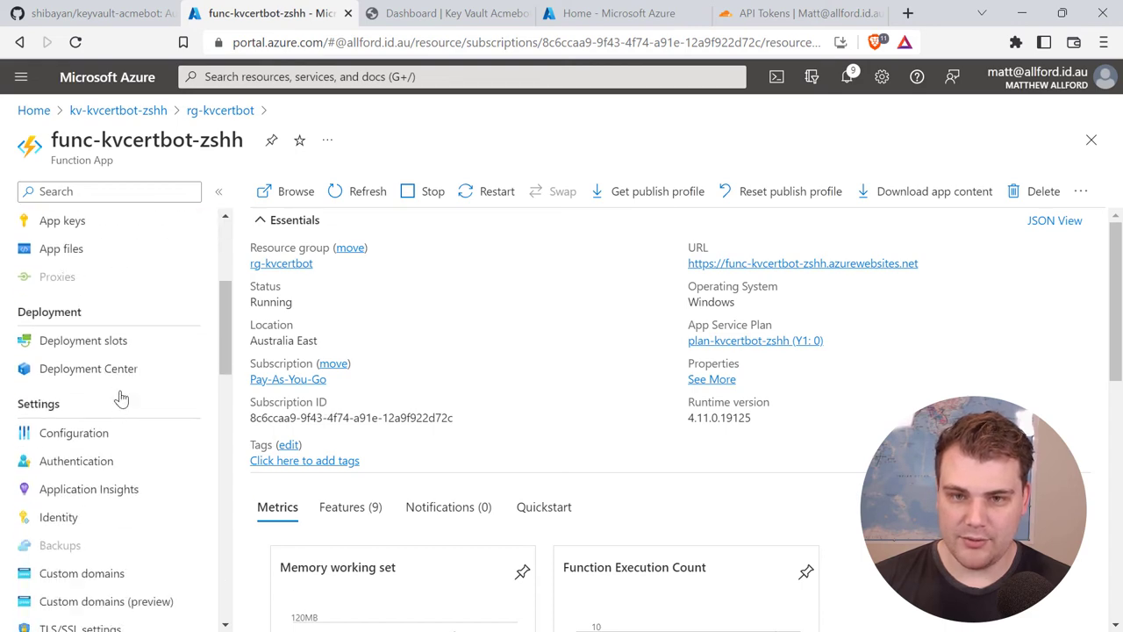
scroll(118, 413, up, 3)
click(200, 112)
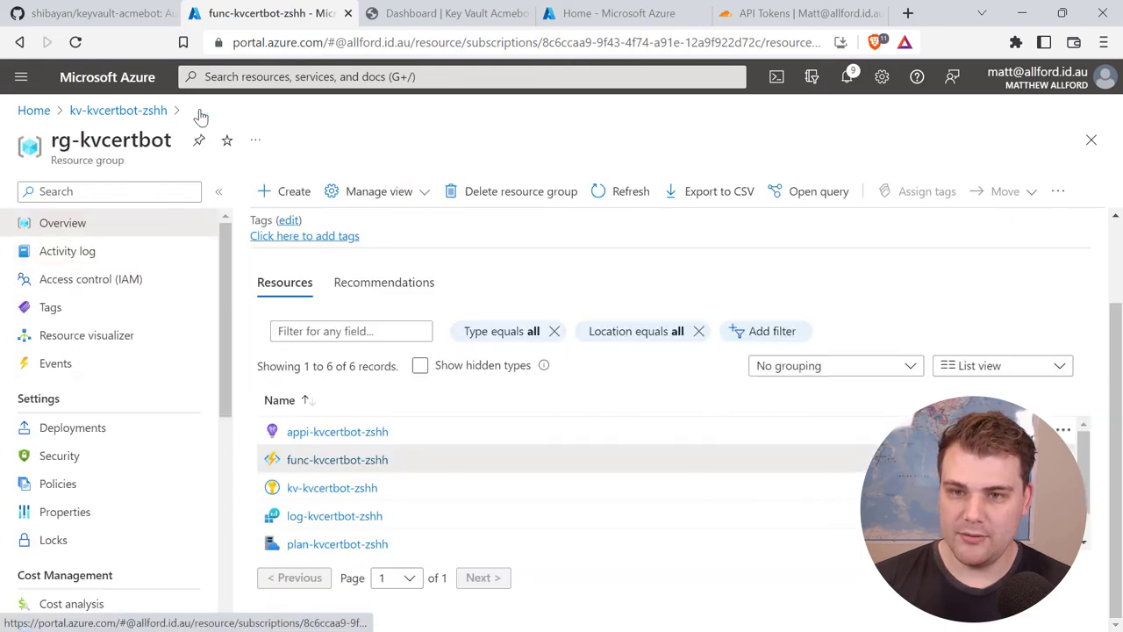
click(389, 489)
click(69, 520)
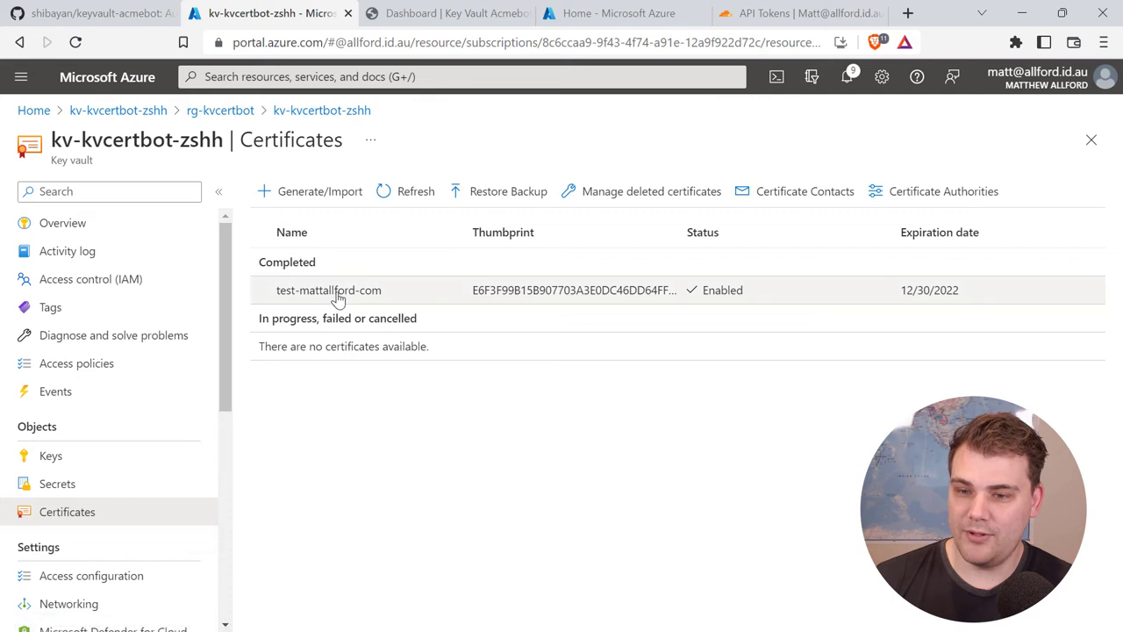
Step: Inspect the test certificate's current version, confirming Let's Encrypt R3 issued test.mattallford.com
click(309, 291)
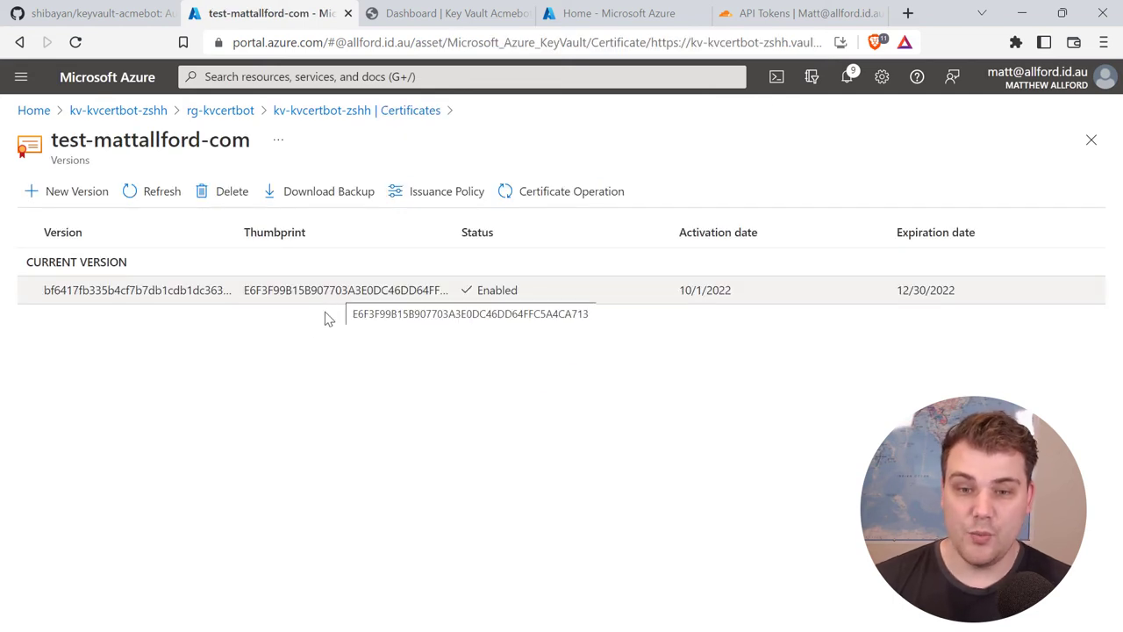
click(308, 298)
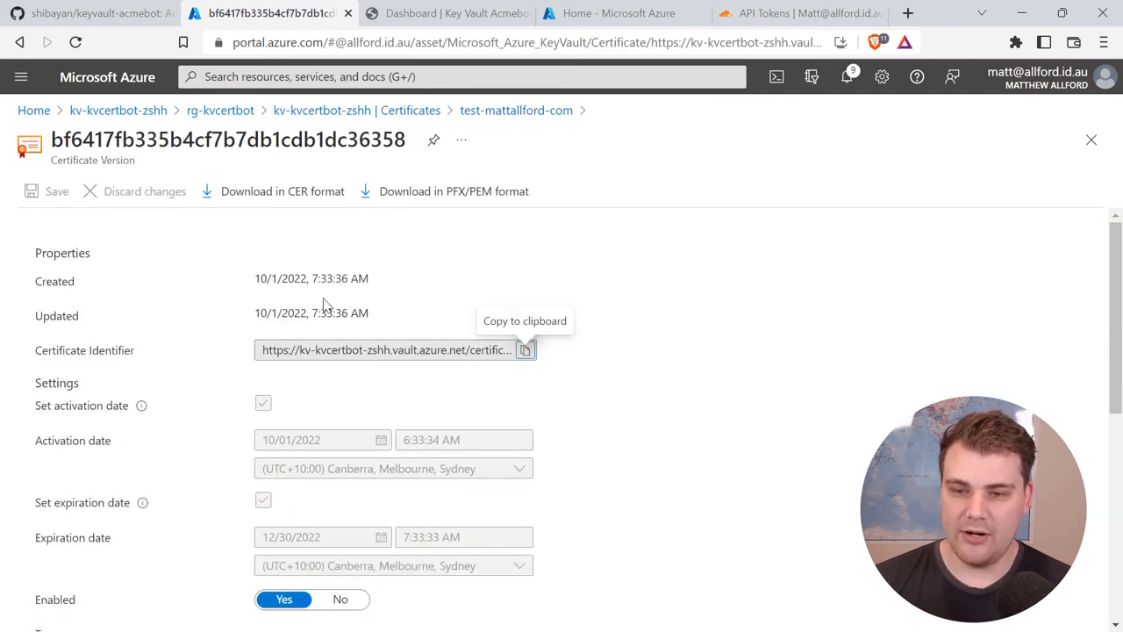
scroll(597, 336, down, 2)
scroll(601, 335, down, 3)
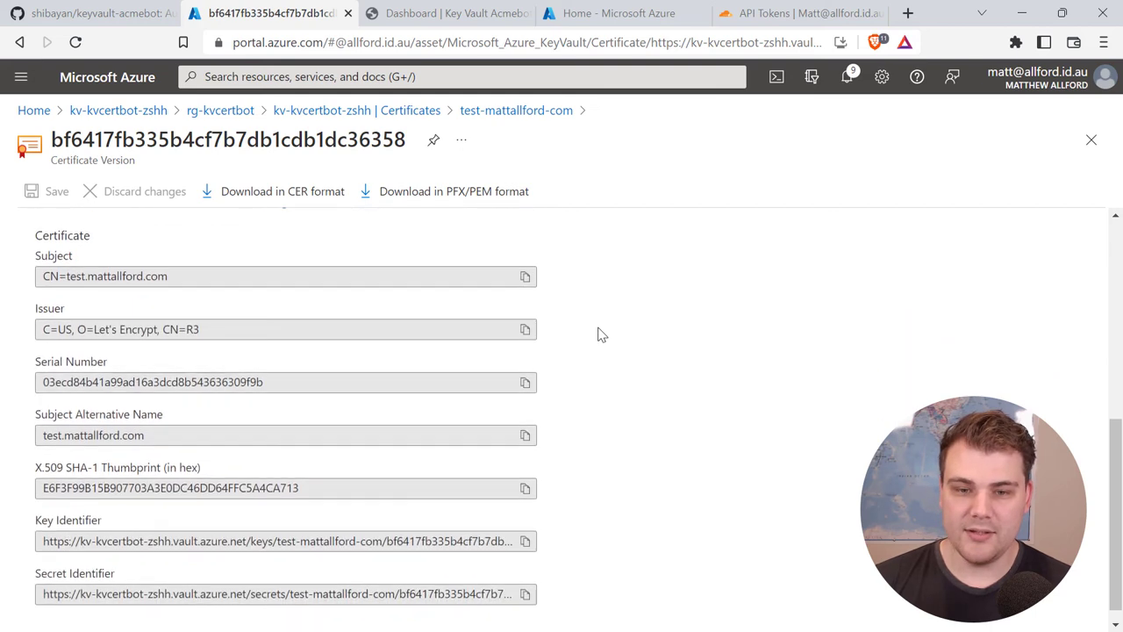
drag(67, 274, 172, 277)
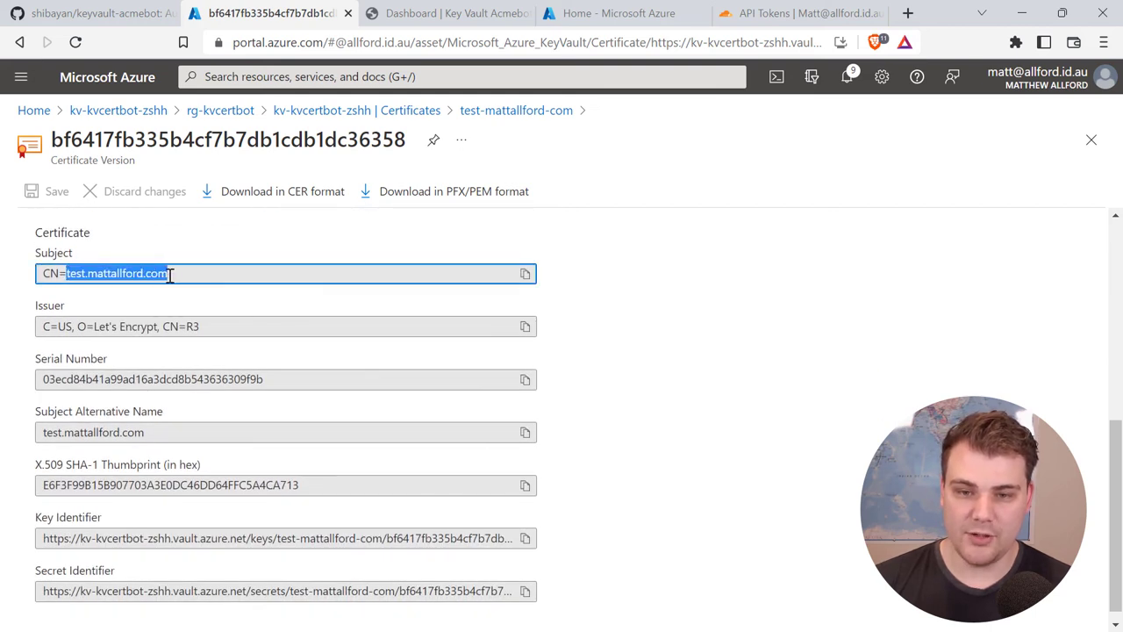
click(188, 301)
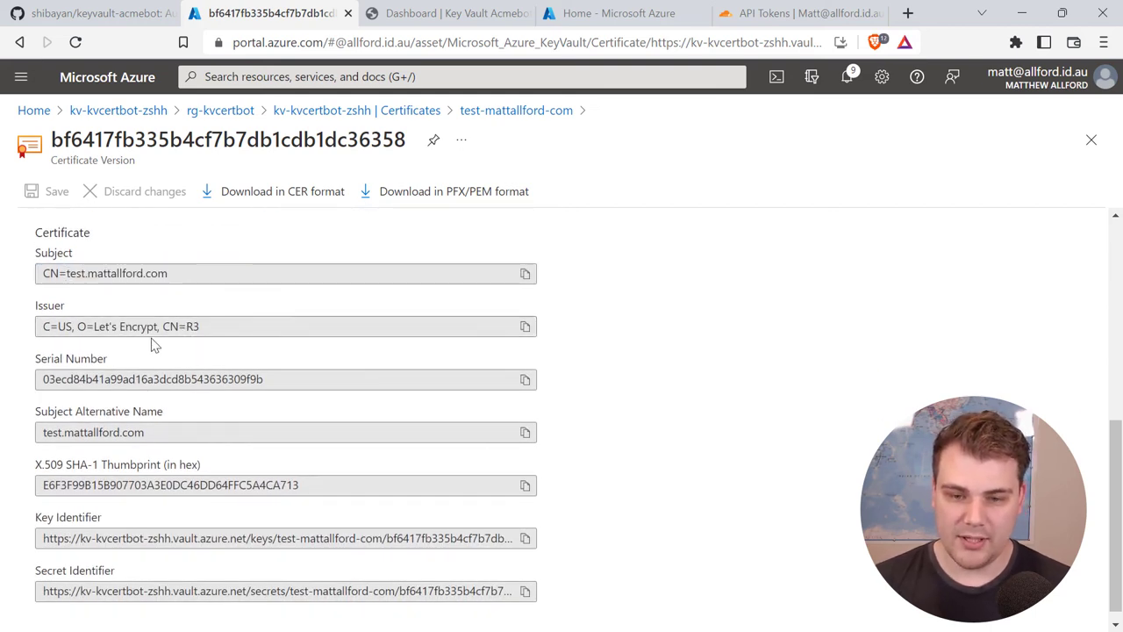
scroll(191, 372, down, 1)
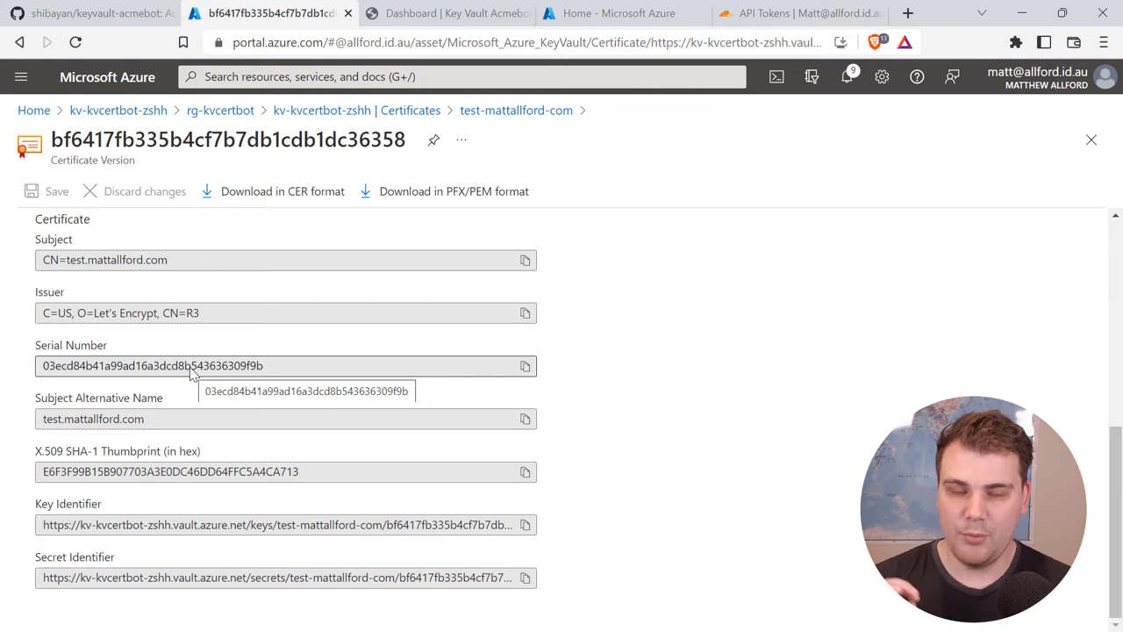
scroll(355, 474, up, 6)
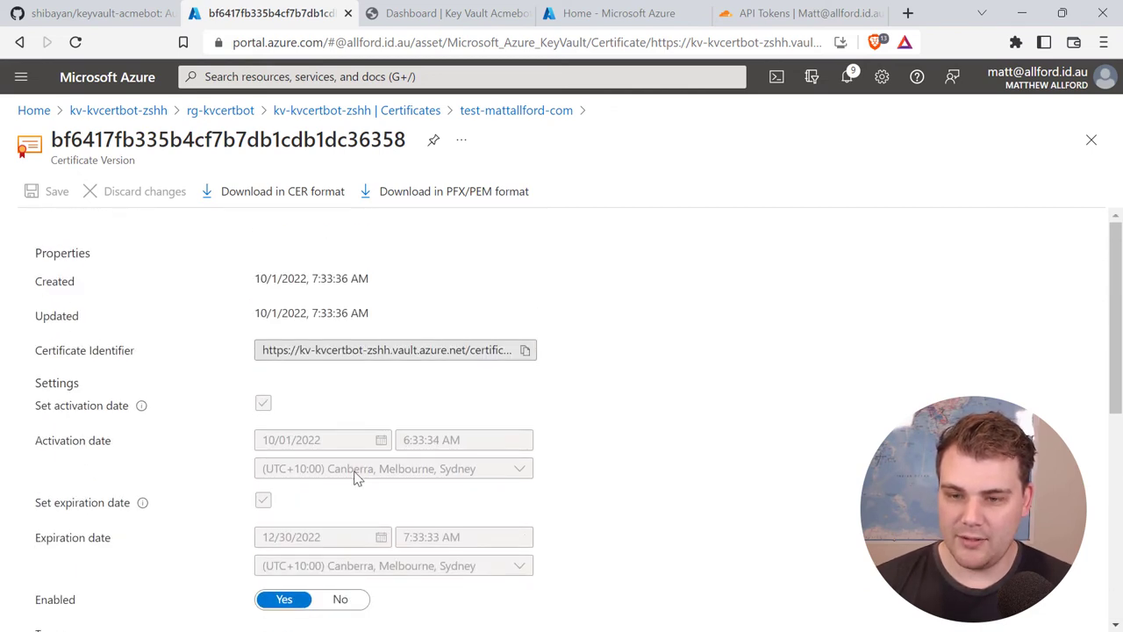
click(437, 18)
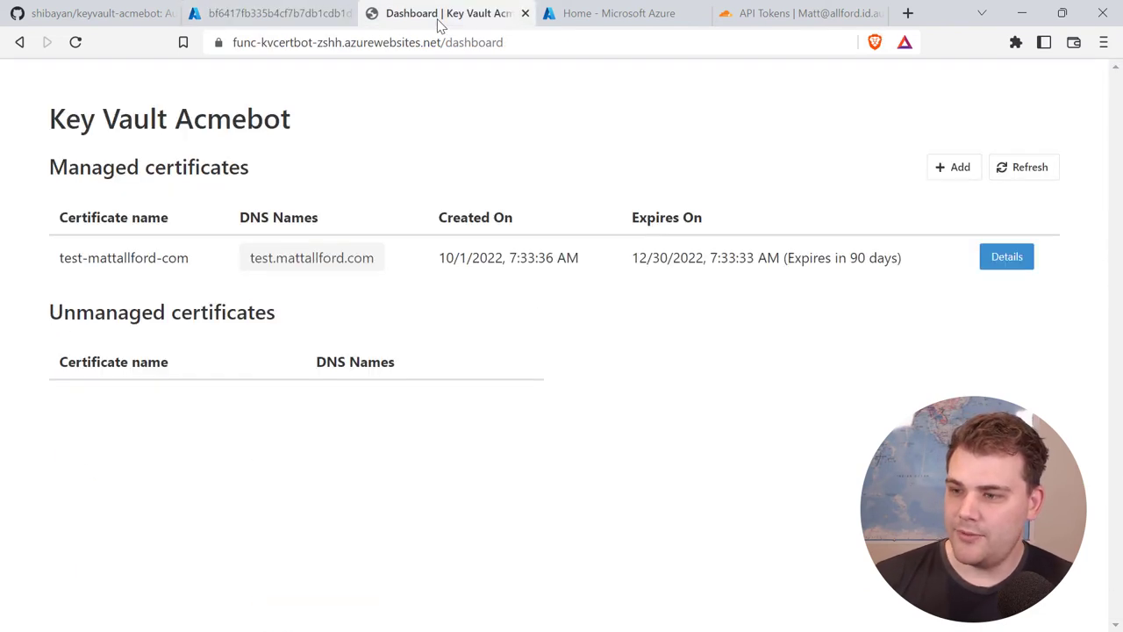
Step: Renew test-mattallford-com from its Acmebot details and open its versions in the key vault
click(992, 261)
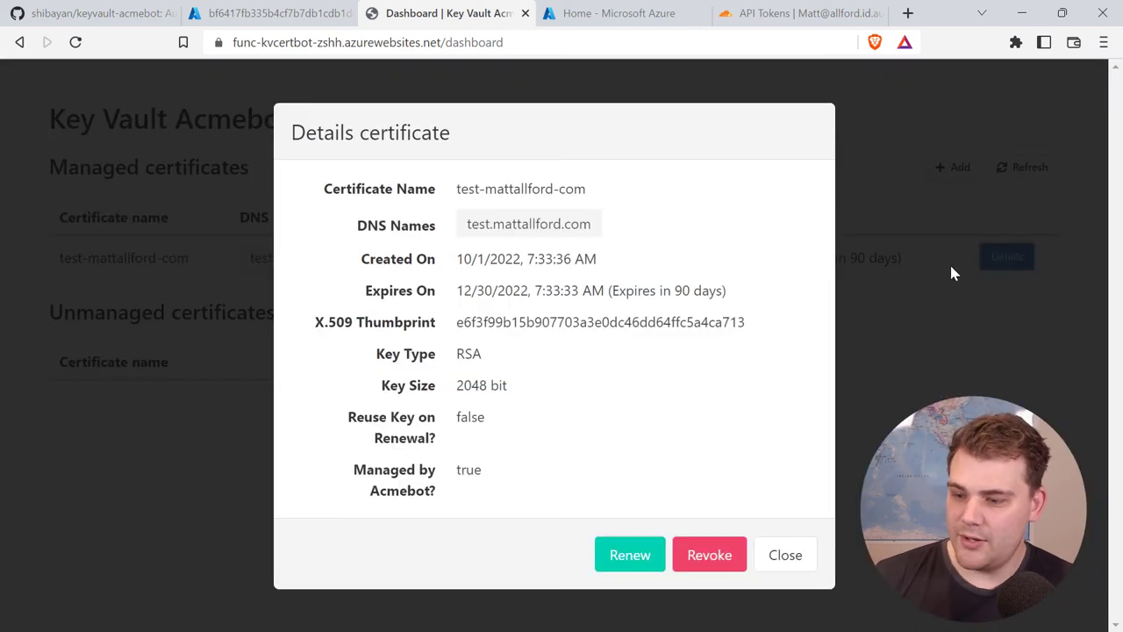
click(627, 559)
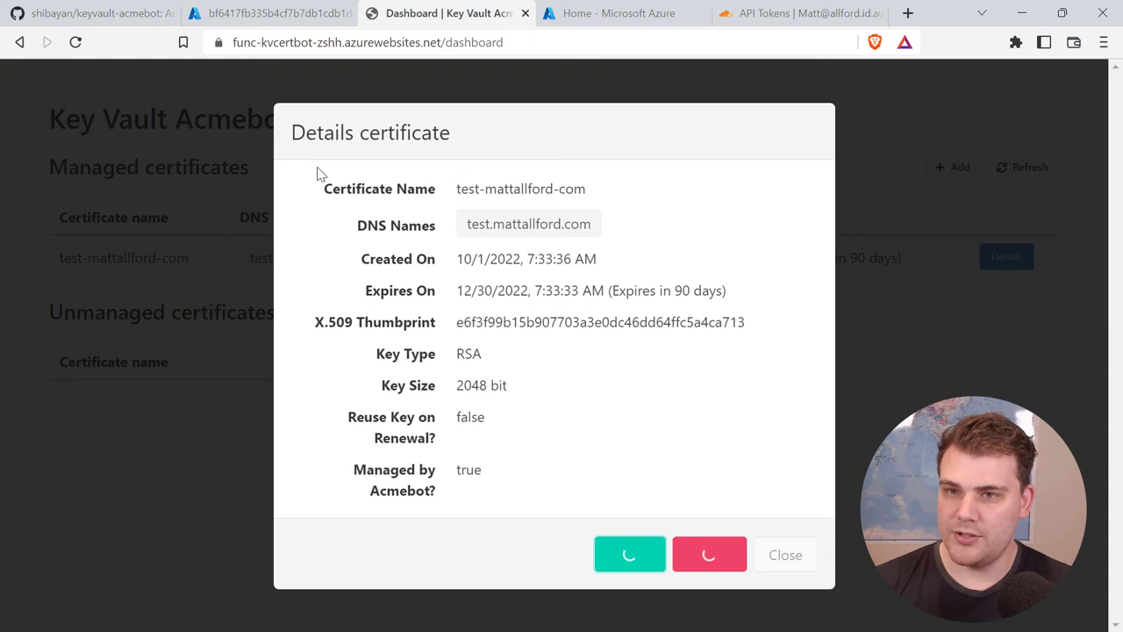
click(248, 19)
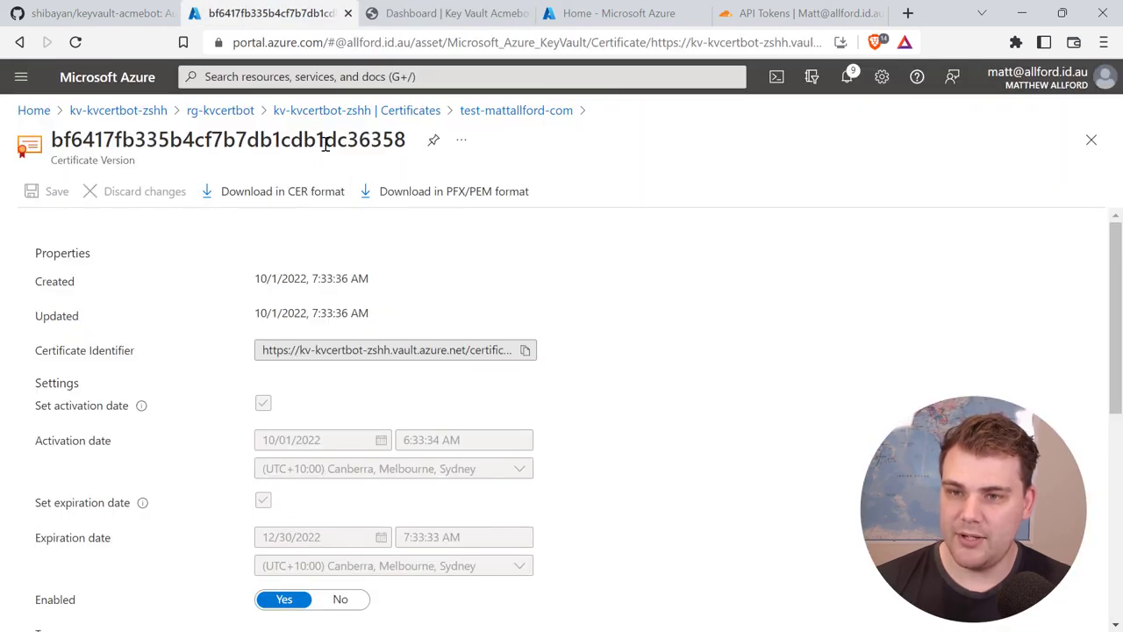
click(383, 112)
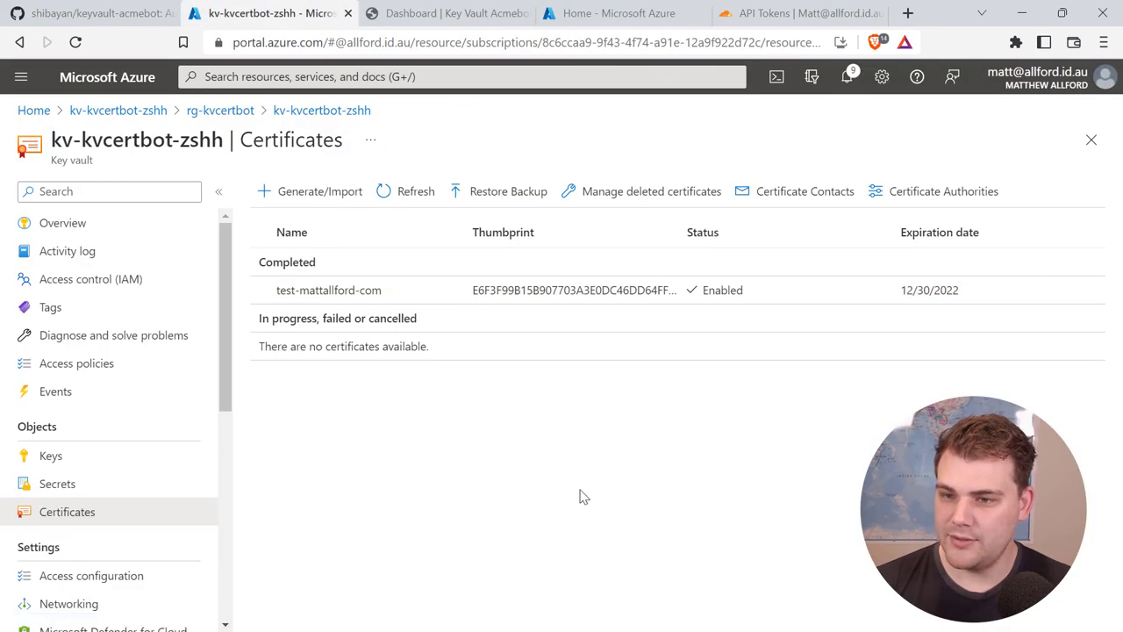
click(322, 292)
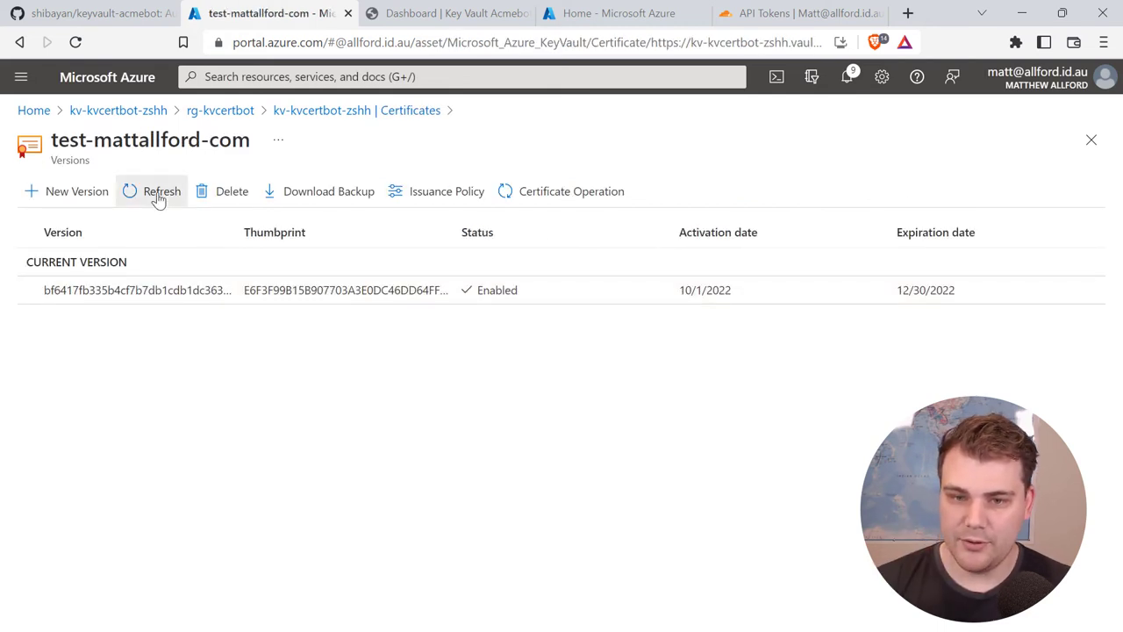
Step: Dismiss Acmebot's renewal success notice and return to the Azure certificate versions
click(430, 14)
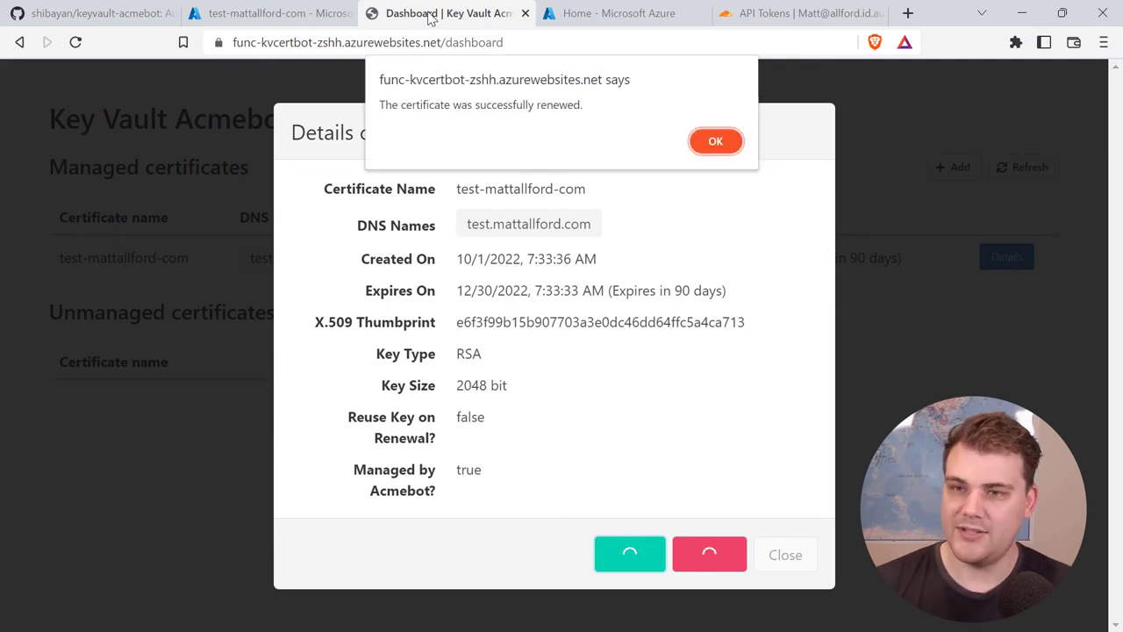
click(712, 143)
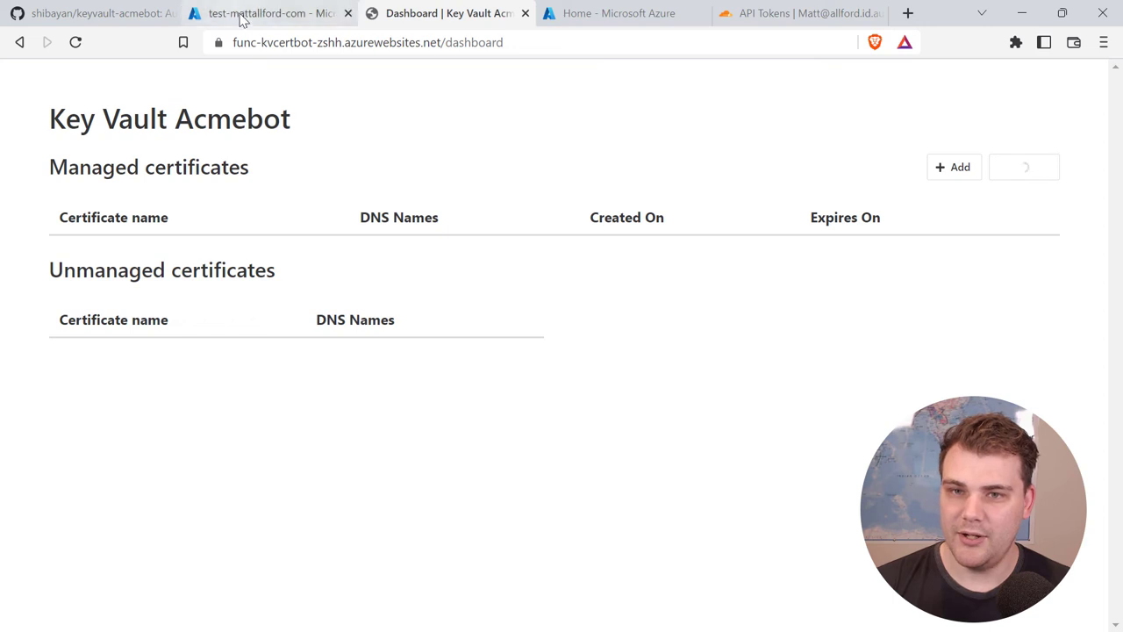
click(240, 16)
Step: Refresh the versions list, open the new current version, then return to Acmebot
click(164, 199)
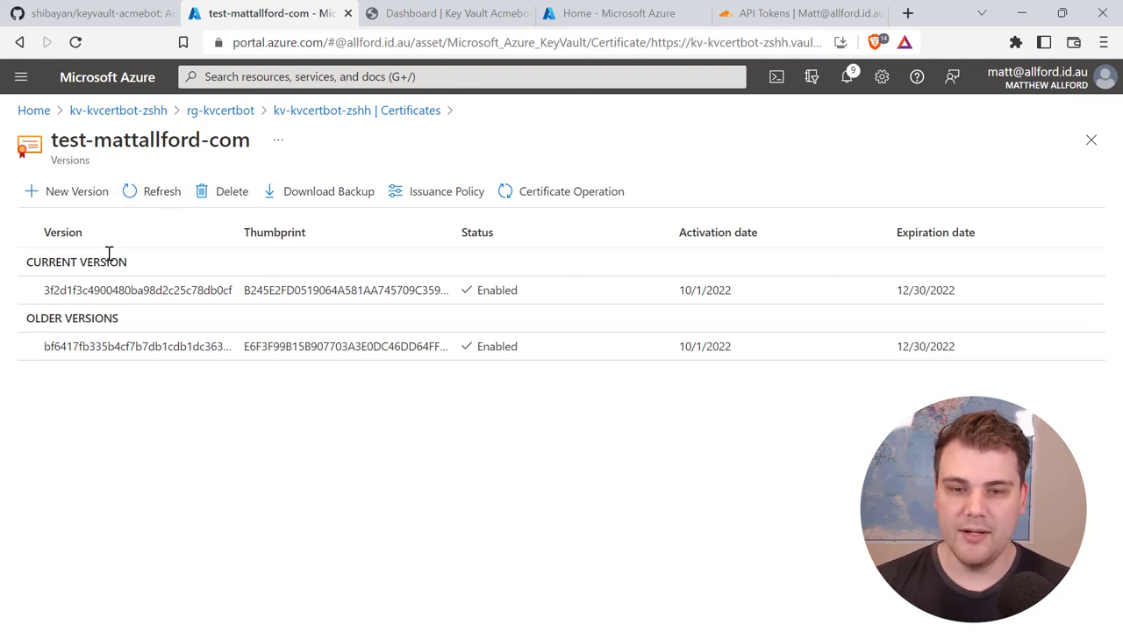
click(113, 293)
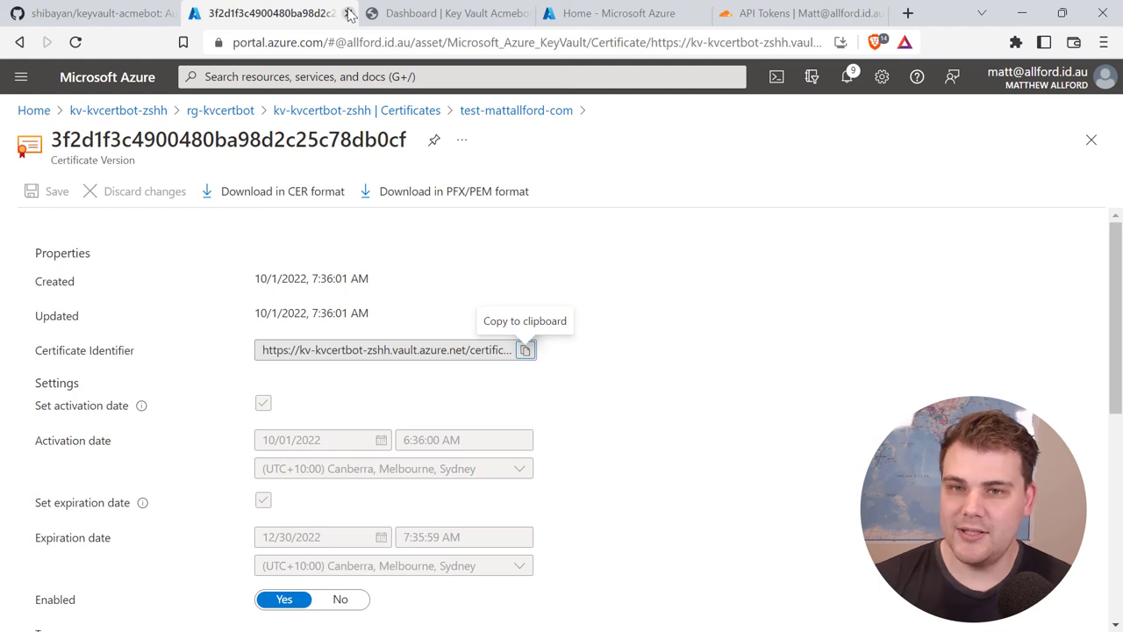
click(443, 15)
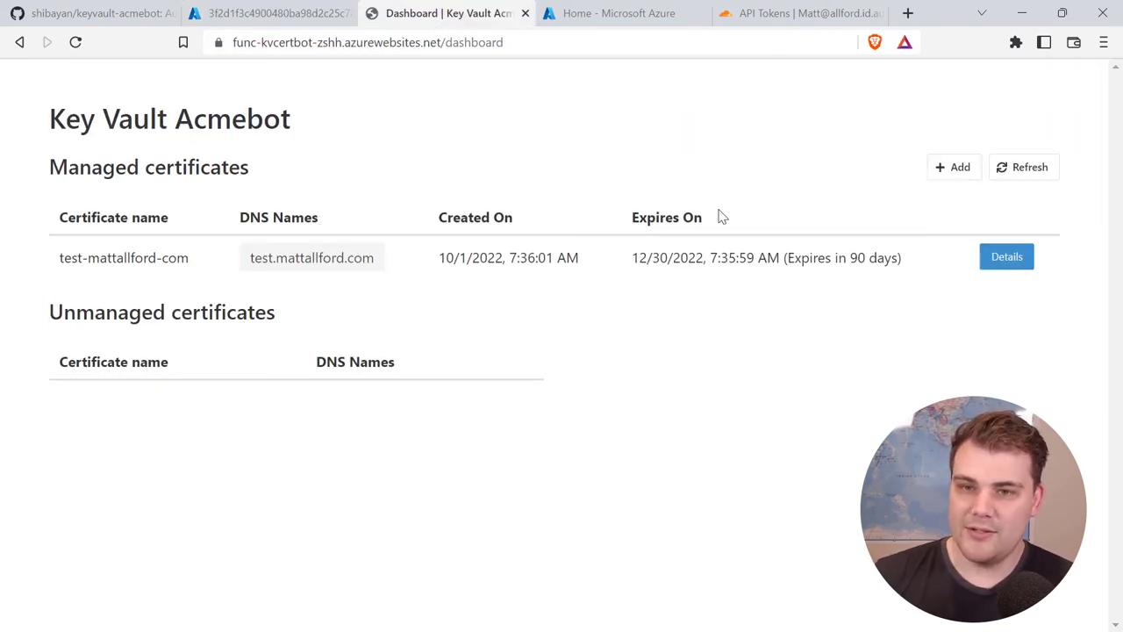
Step: Choose zone mattallford.com, add record name '*', and submit the wildcard certificate request
click(952, 169)
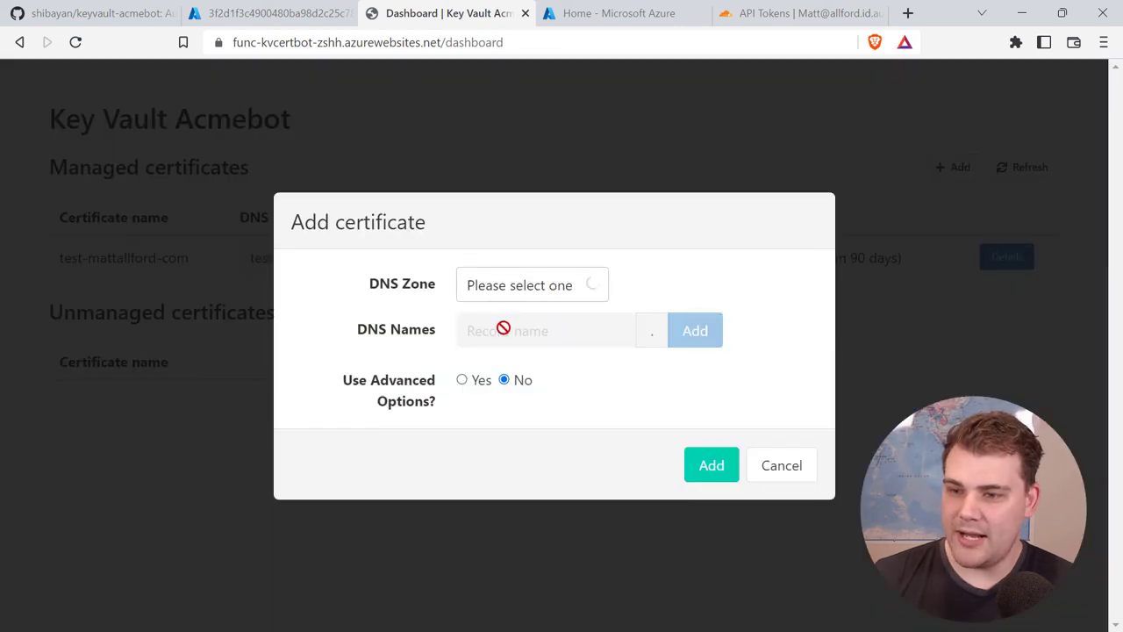
click(521, 295)
click(519, 331)
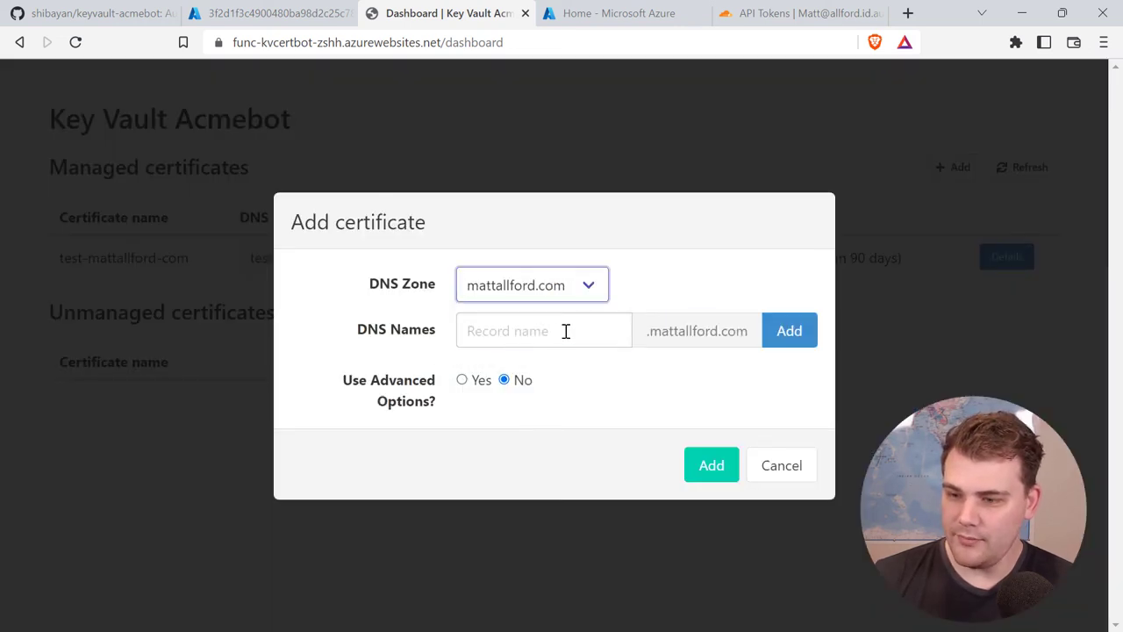
click(566, 331)
text(&)
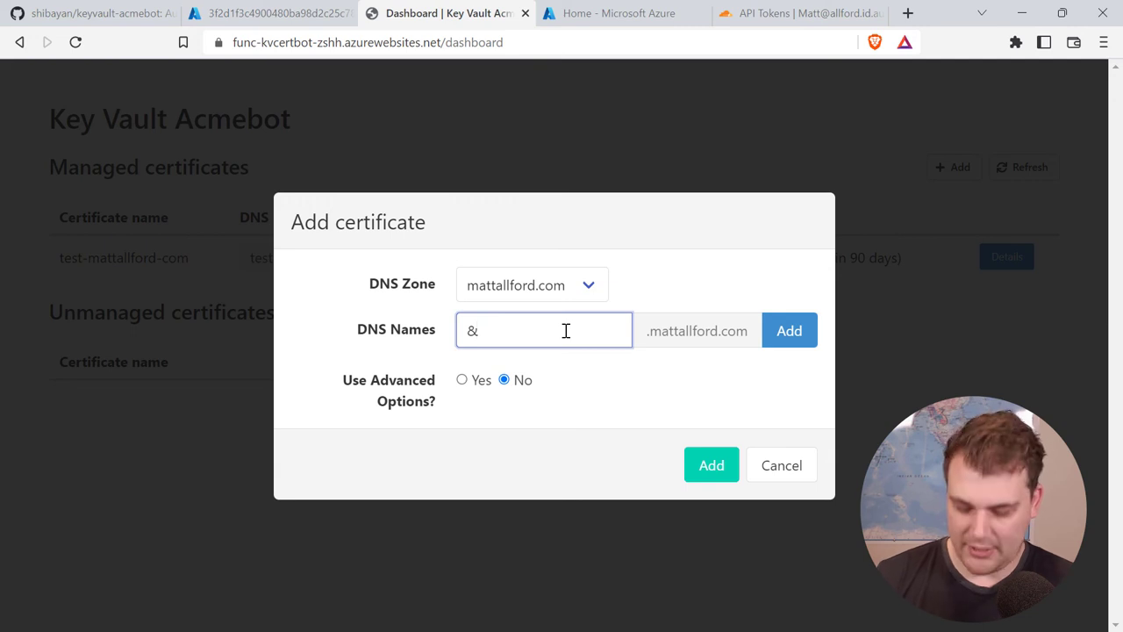
key(BackSpace)
text(*)
click(789, 333)
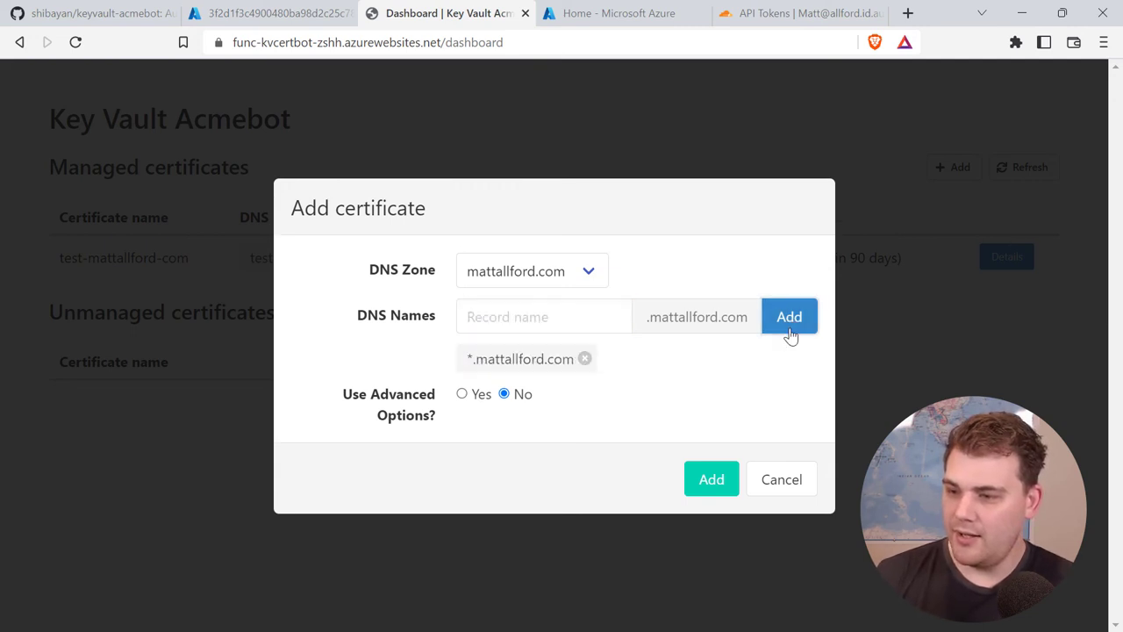
click(721, 486)
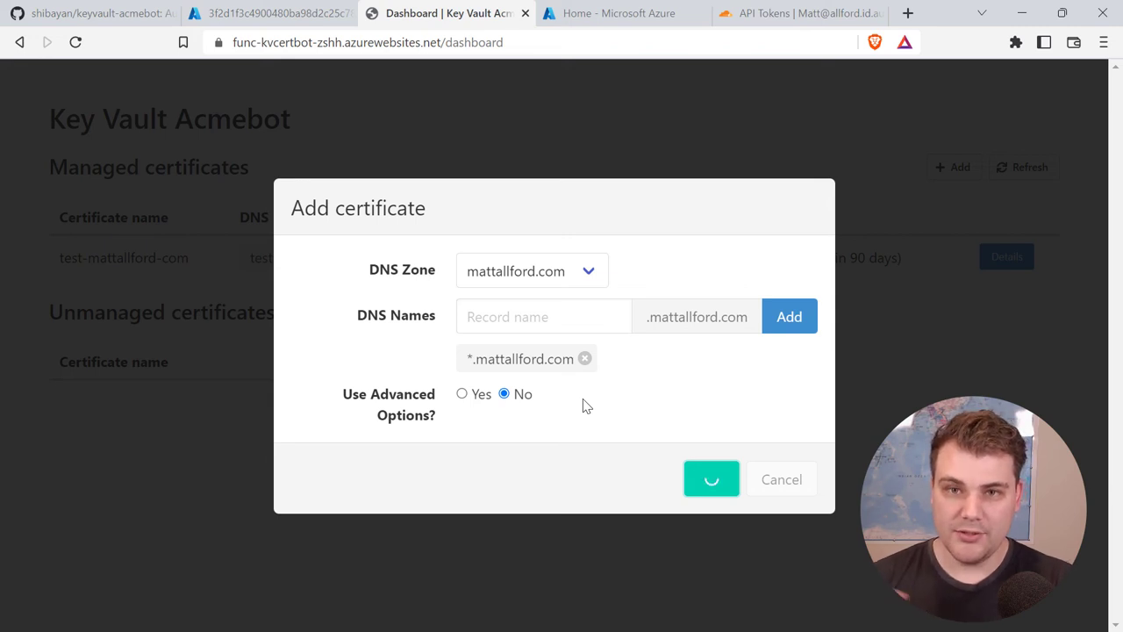
Step: Review the kv-kvcertbot-zshh certificate list, then return to the Key Vault Acmebot dashboard
click(254, 14)
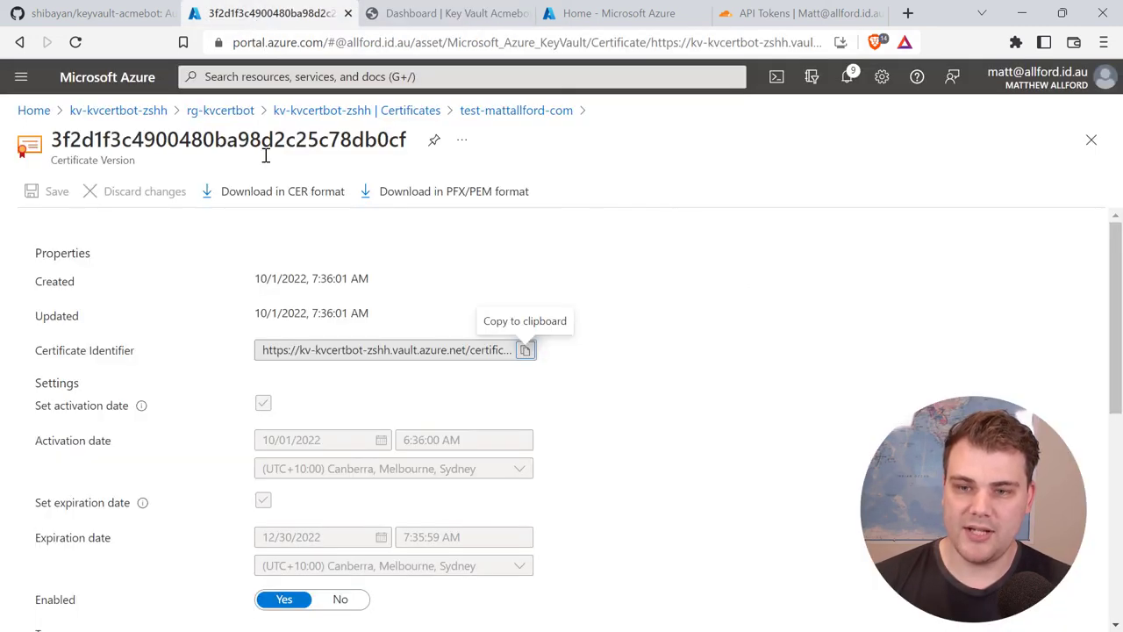
click(305, 112)
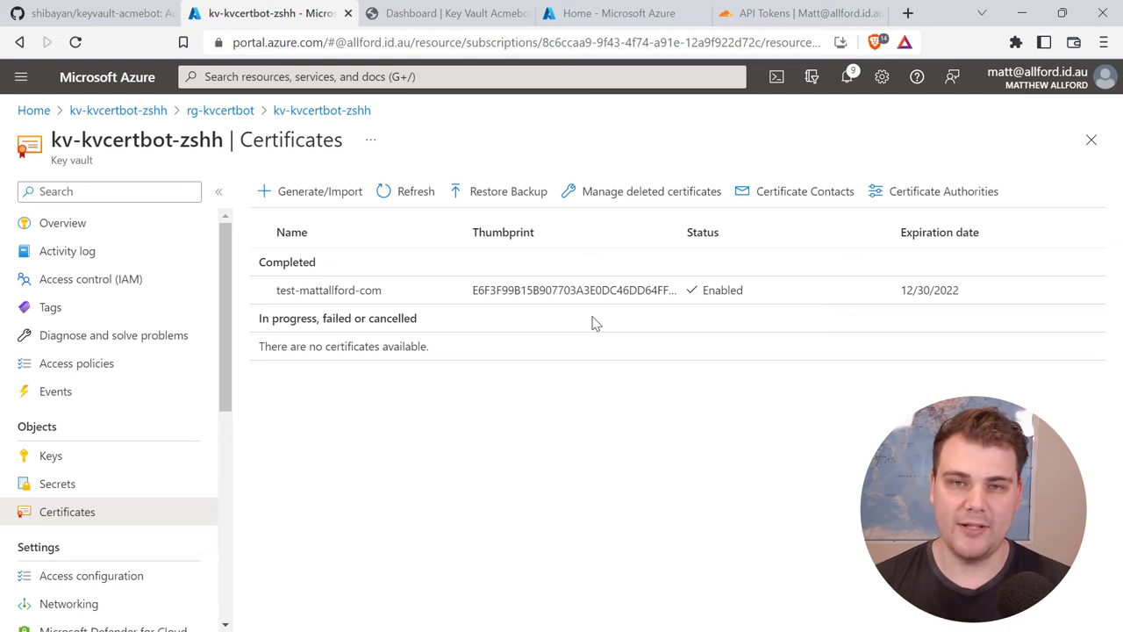
click(455, 16)
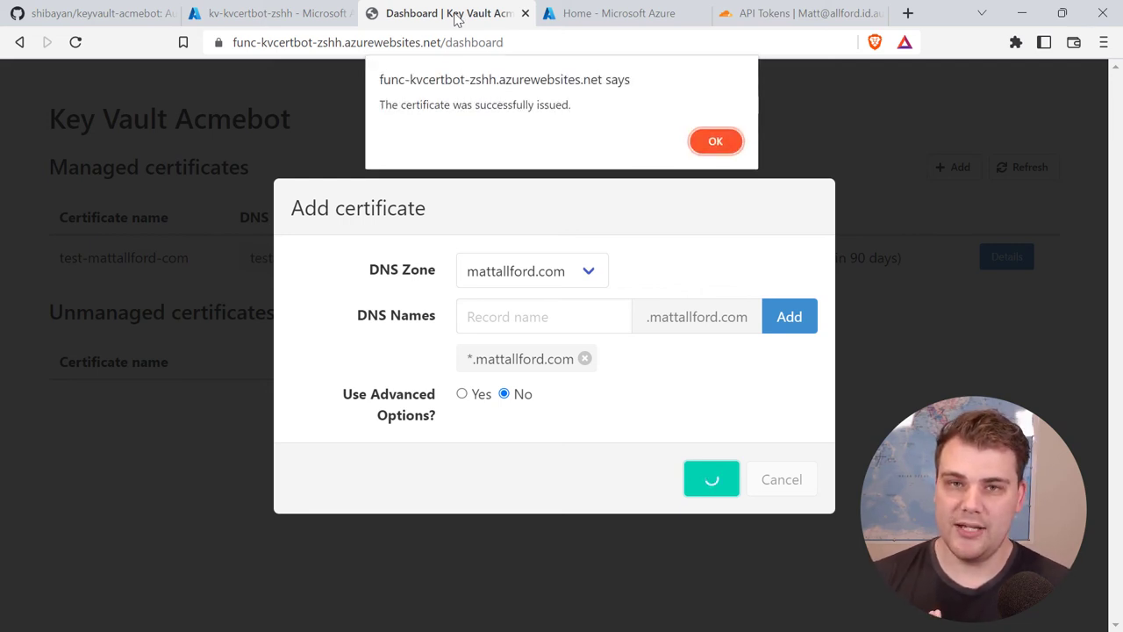
Step: Dismiss the alert saying the *.mattallford.com wildcard certificate was successfully issued
click(709, 149)
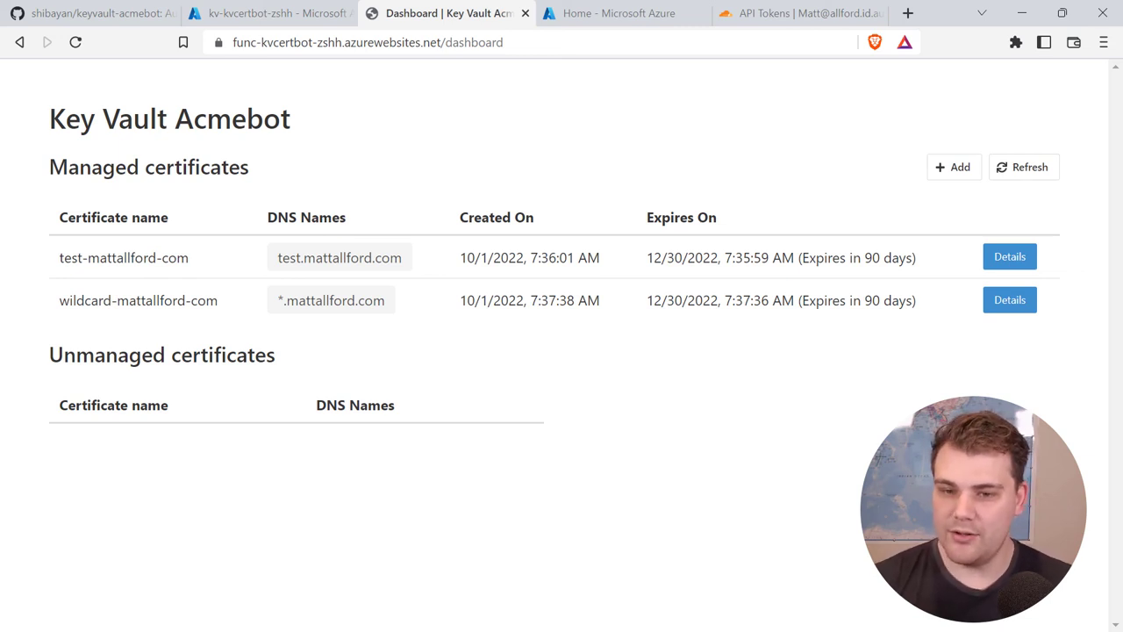
Step: Refresh the kv-kvcertbot-zshh certificates to show wildcard-mattallford-com beside test-mattallford-com
click(270, 11)
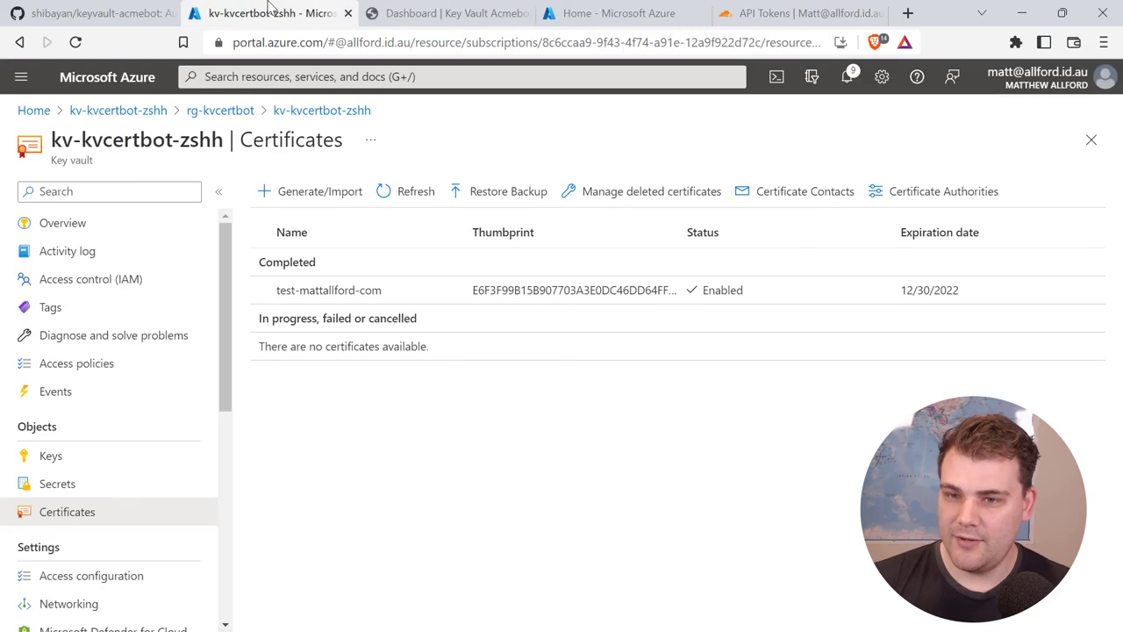
click(386, 191)
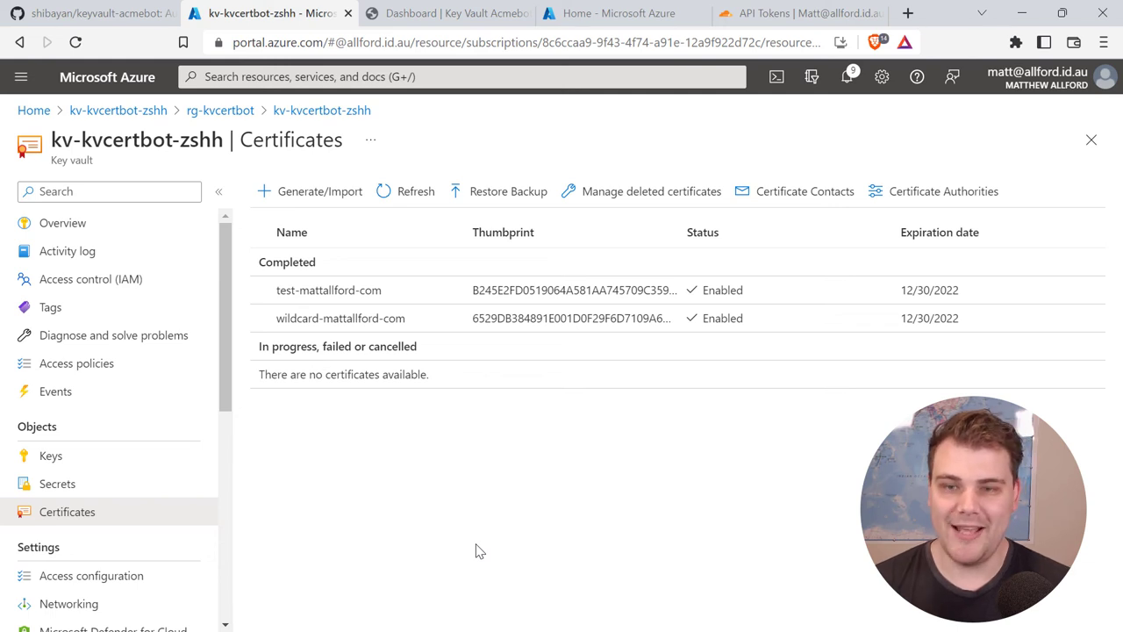
Step: Open the certbotapp App Service from the rg-certbotwebapp resource group
click(607, 18)
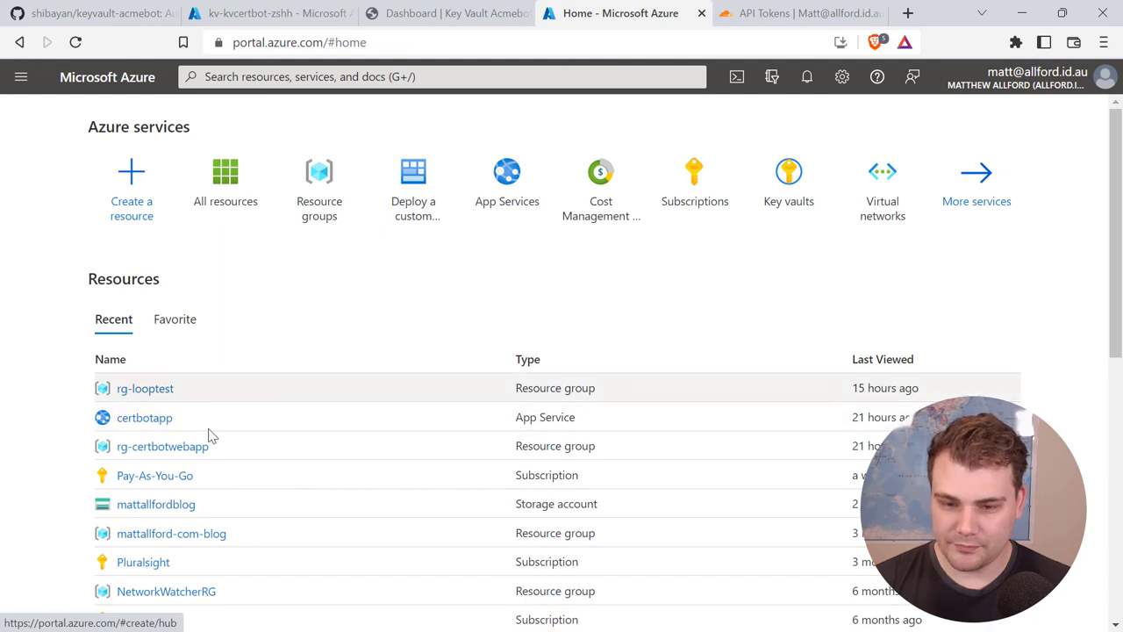
click(188, 448)
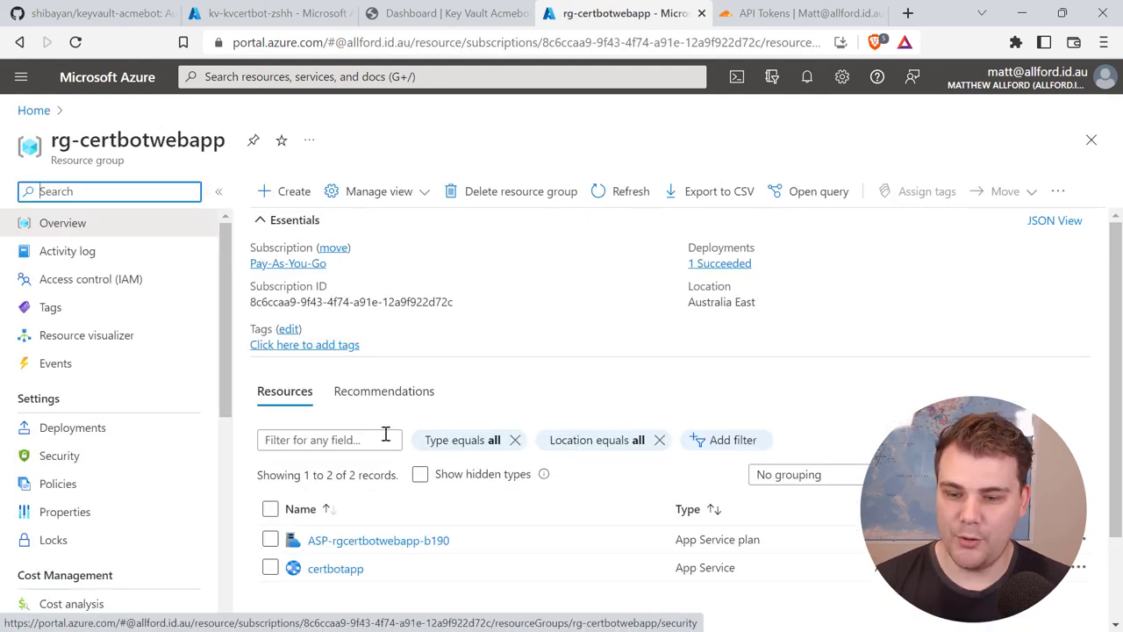
scroll(1118, 325, down, 2)
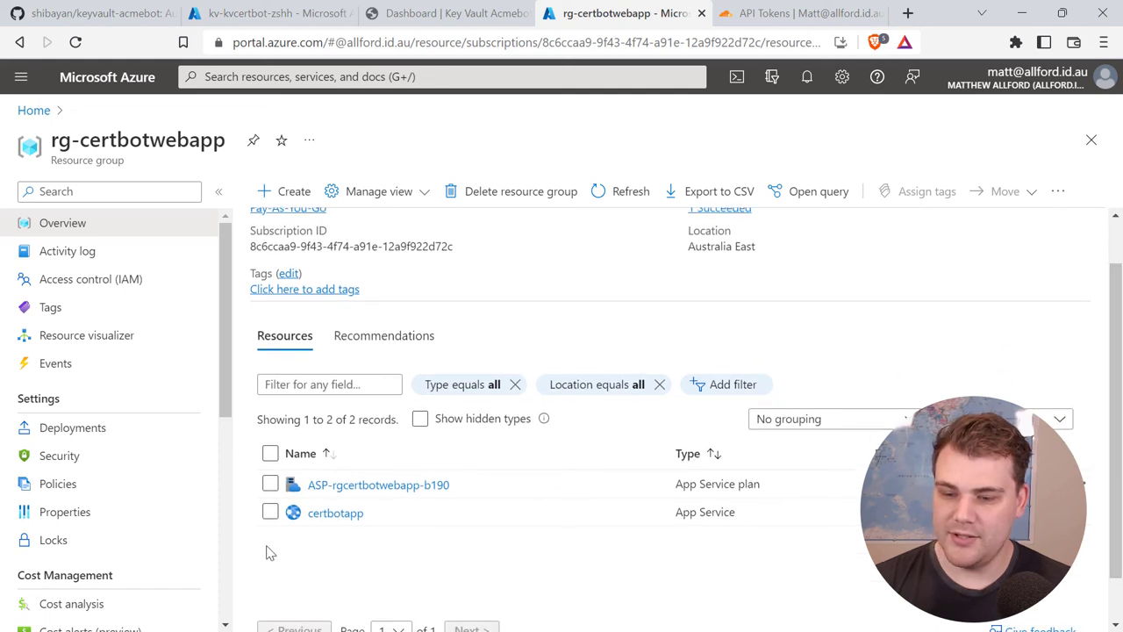
click(325, 524)
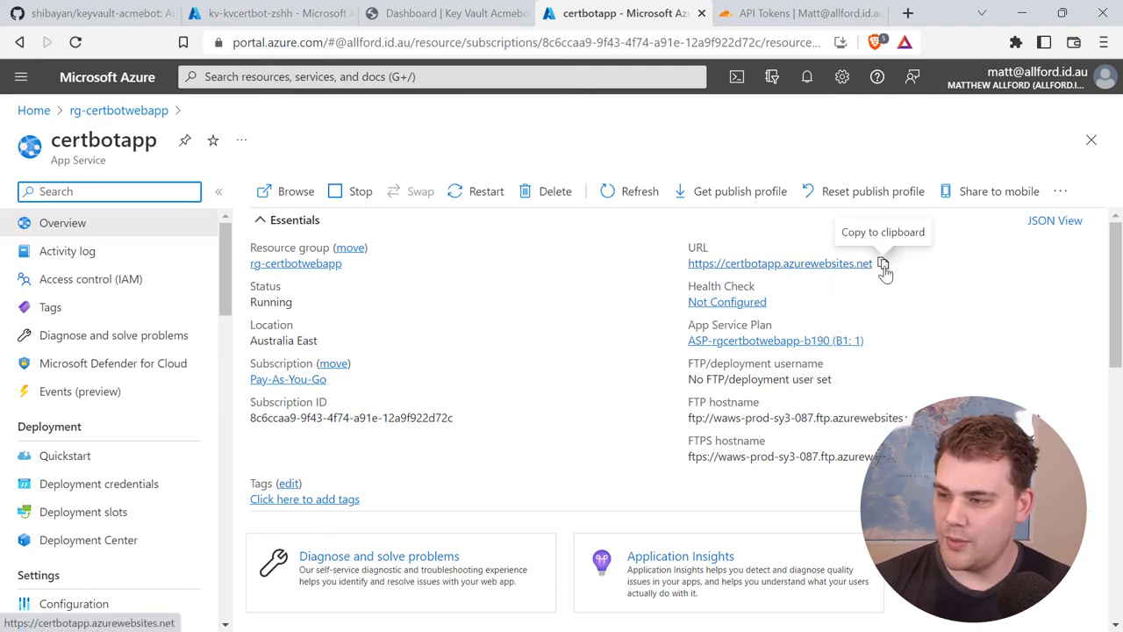
Step: Load certbotapp's default azurewebsites.net URL in a new tab, then return to the portal
click(884, 265)
right_click(647, 21)
click(664, 28)
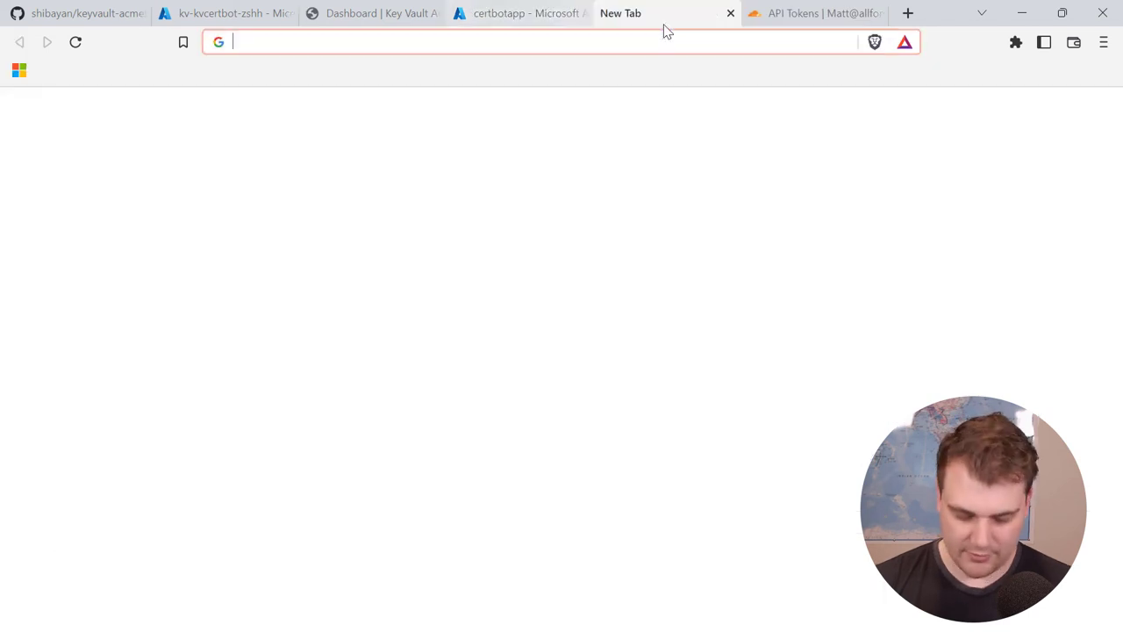
key(ctrl+v)
key(Return)
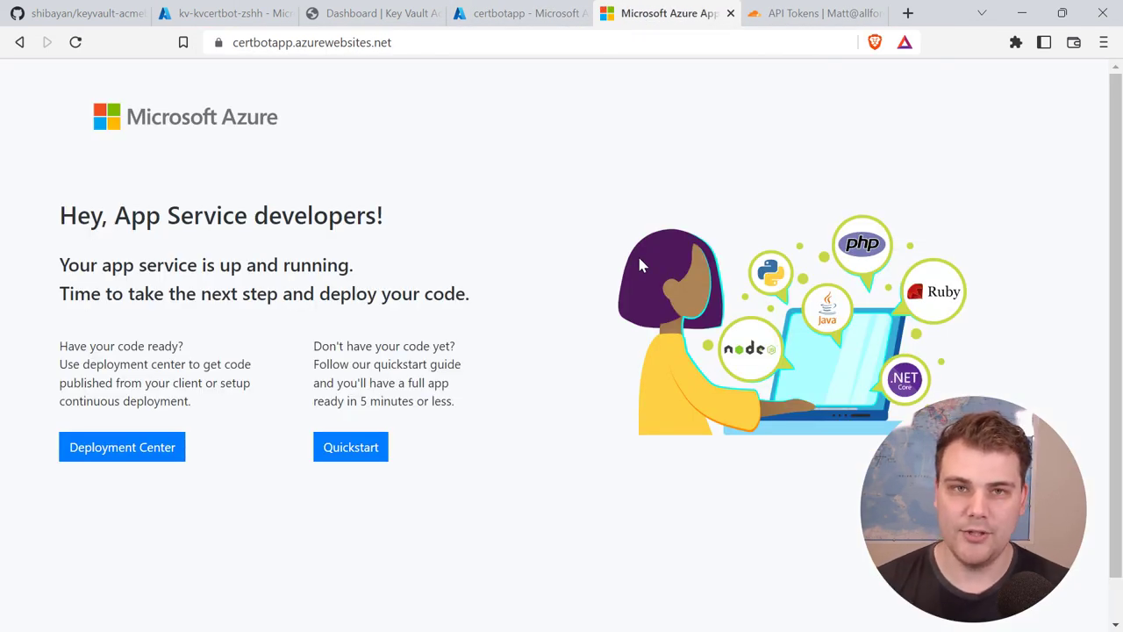
click(503, 19)
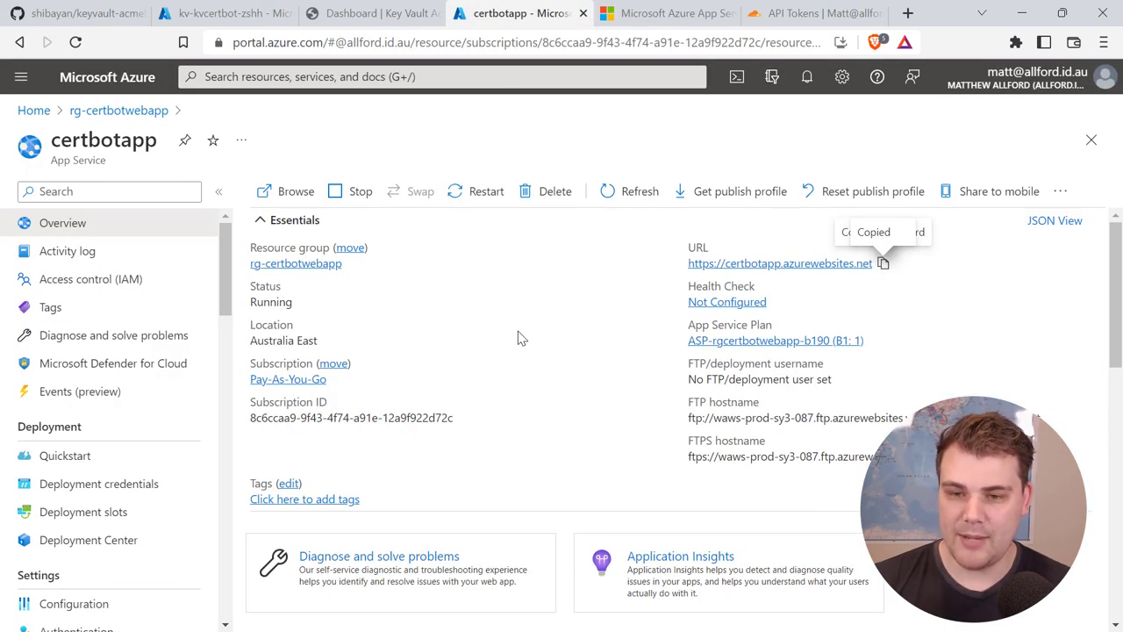
drag(225, 283, 226, 386)
Step: Copy the certbotapp.mattallford.com domain name from the app's Custom domains page
click(126, 284)
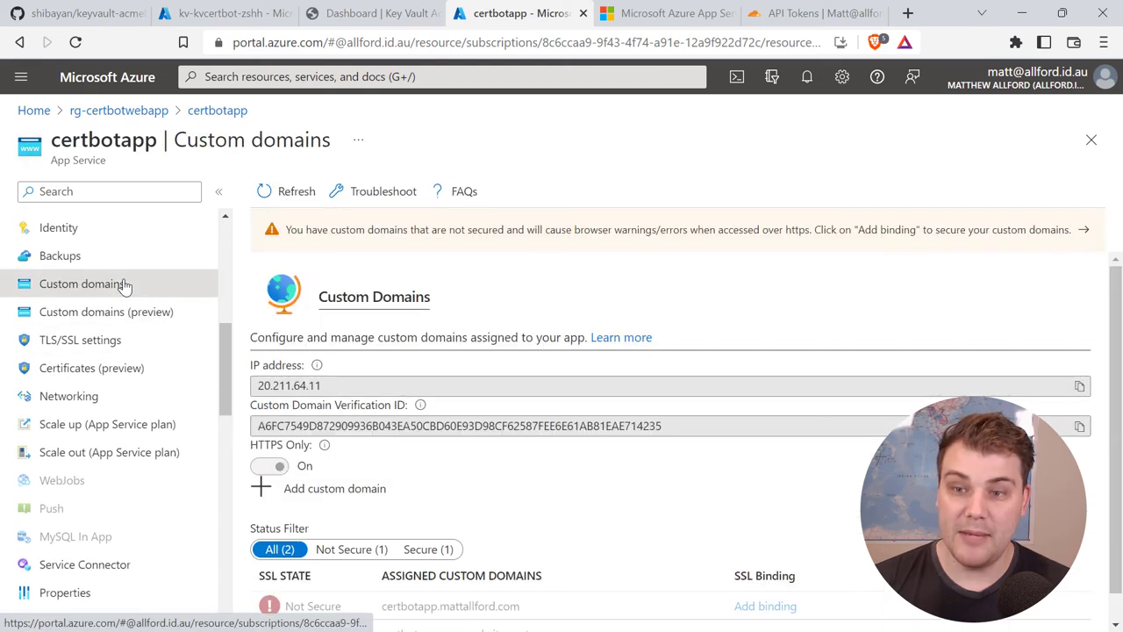
scroll(544, 452, down, 2)
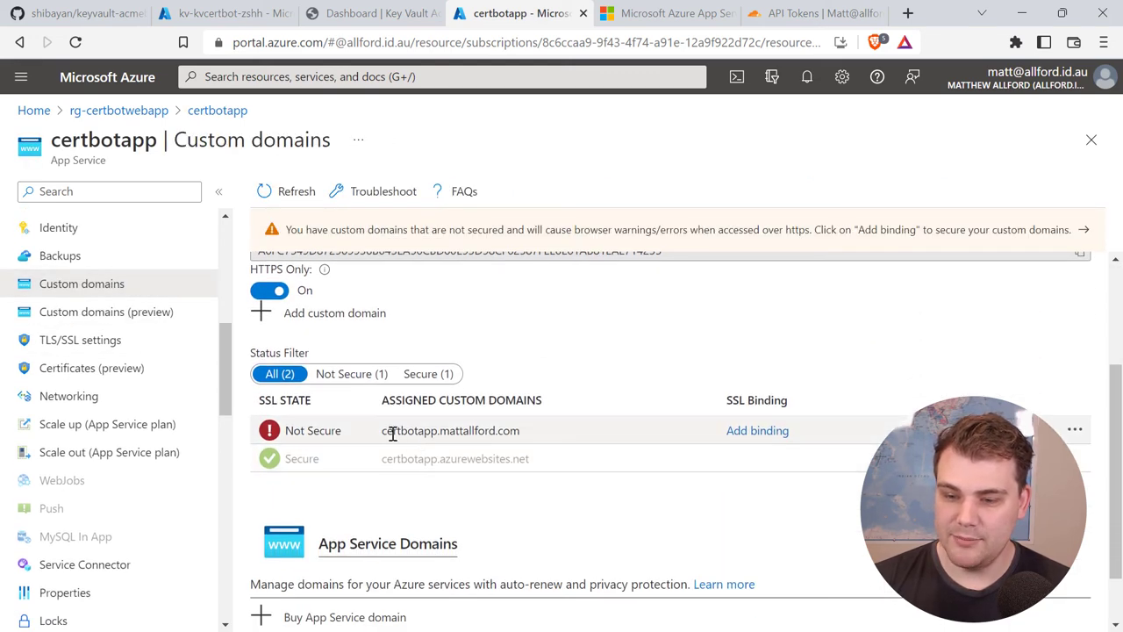
drag(382, 431, 518, 432)
right_click(510, 429)
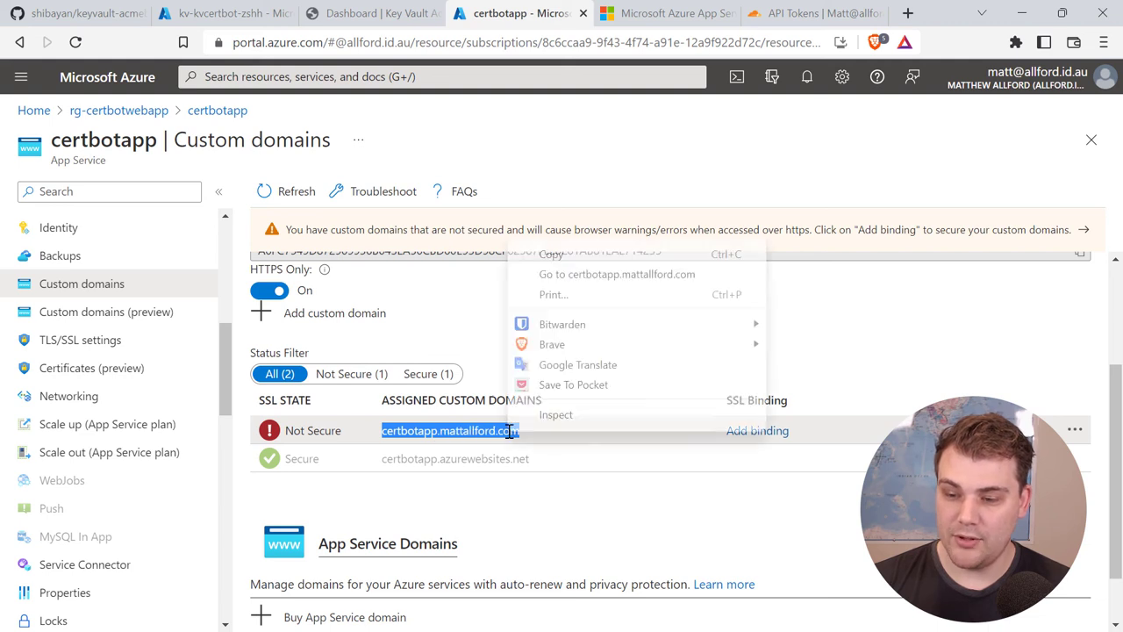
click(549, 255)
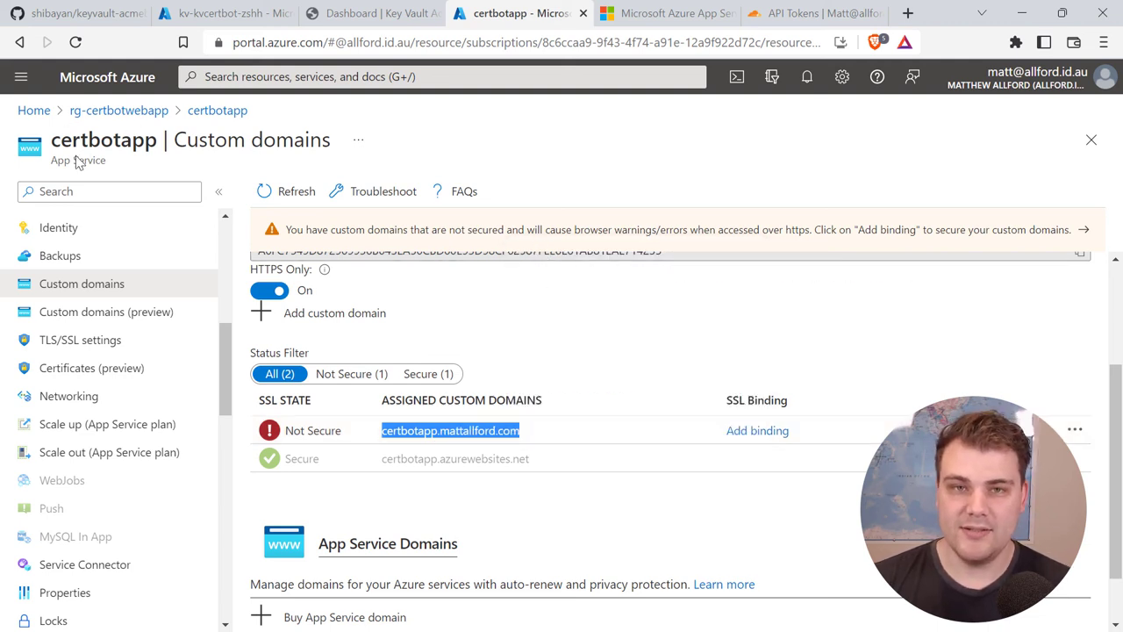
Step: Load certbotapp.mattallford.com and inspect its invalid *.azurewebsites.net certificate
click(627, 15)
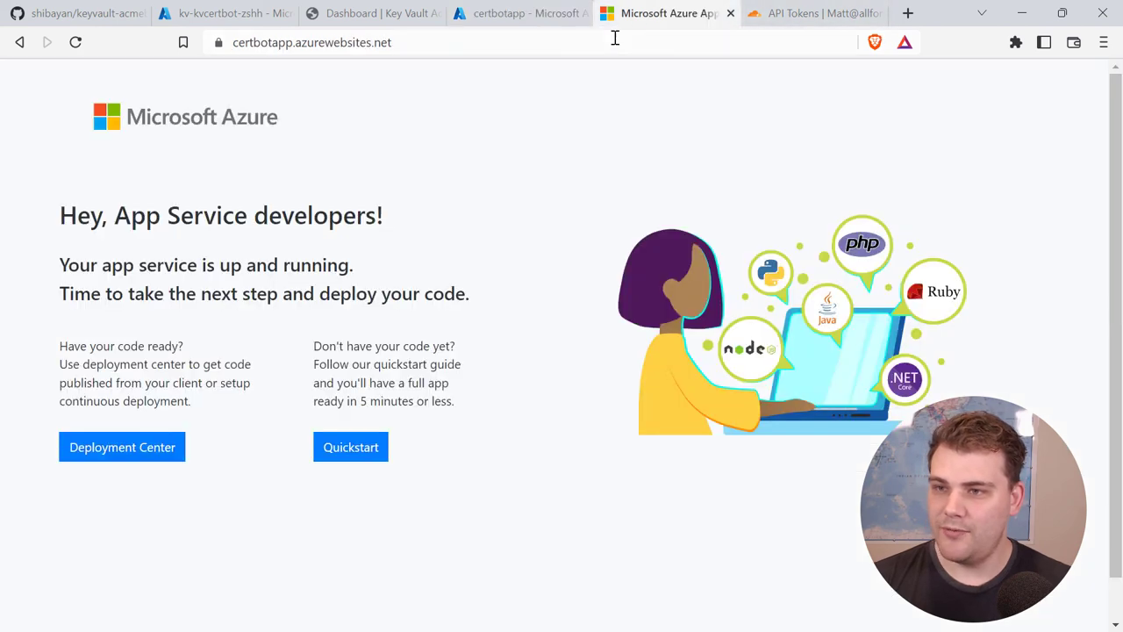
click(616, 38)
key(ctrl+v)
key(Return)
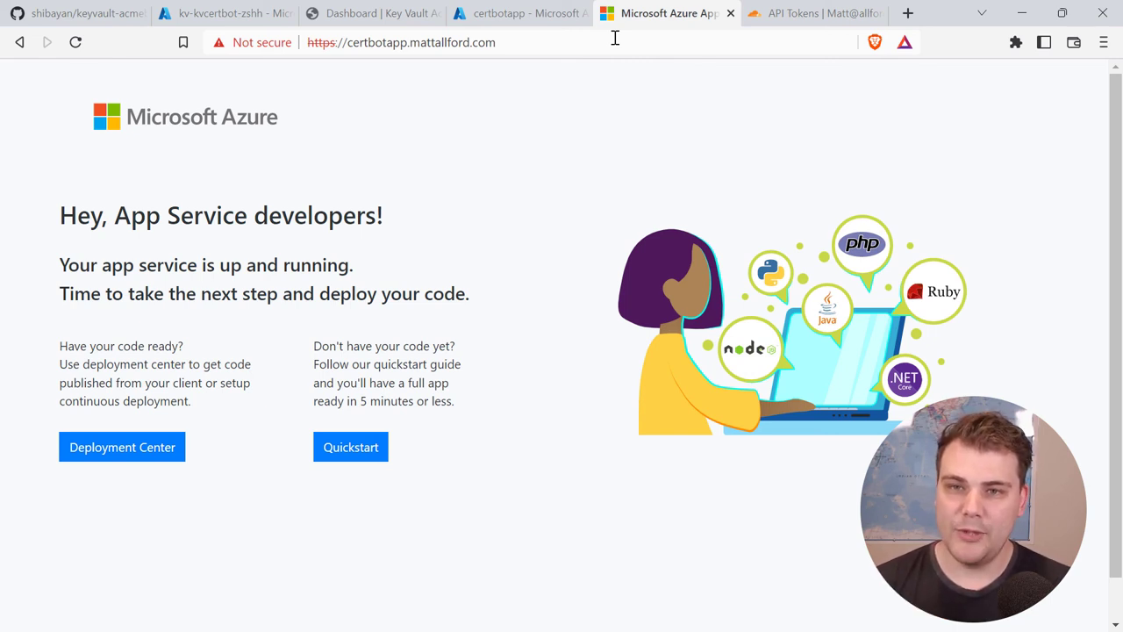
click(266, 45)
click(318, 268)
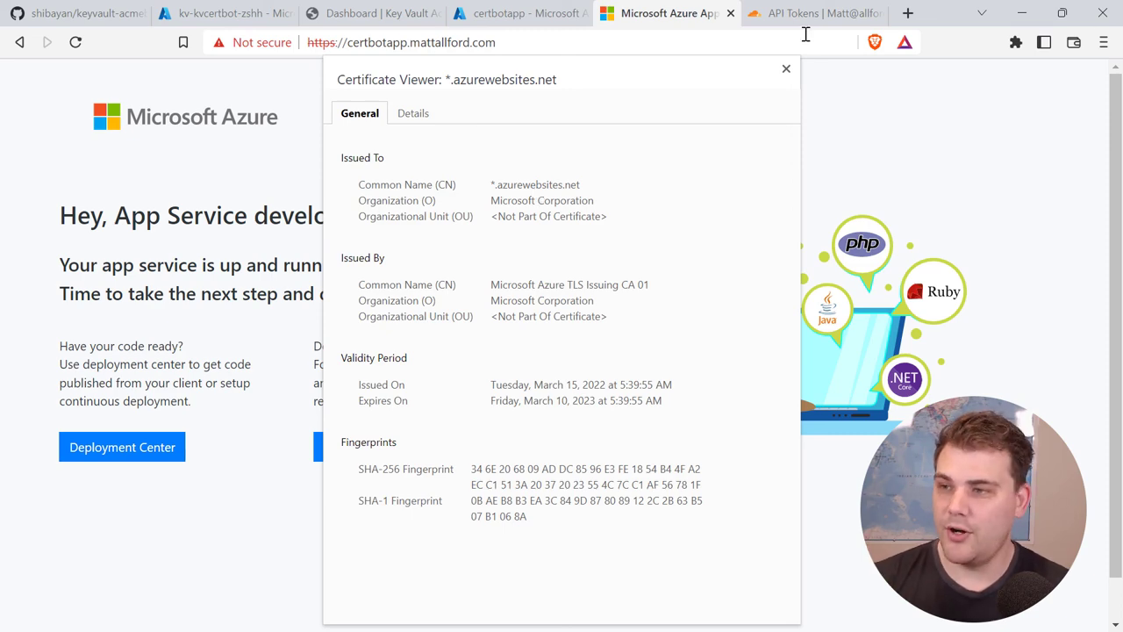
click(783, 71)
Step: Open certbotapp's TLS/SSL settings on the Private Key Certificates (.pfx) tab
click(506, 25)
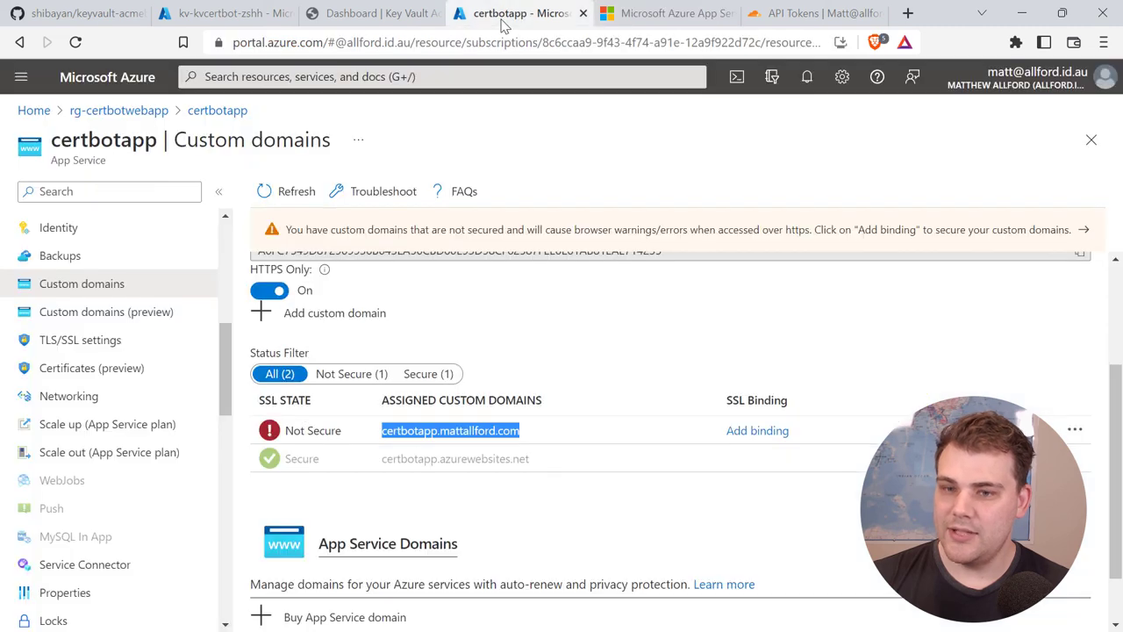
click(650, 342)
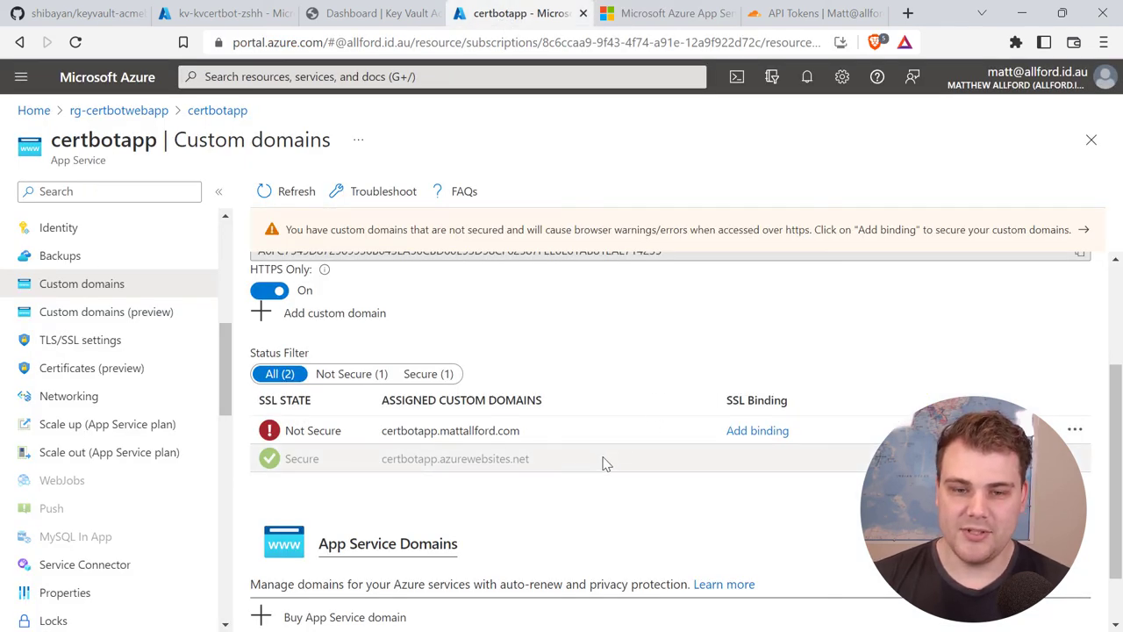
click(84, 349)
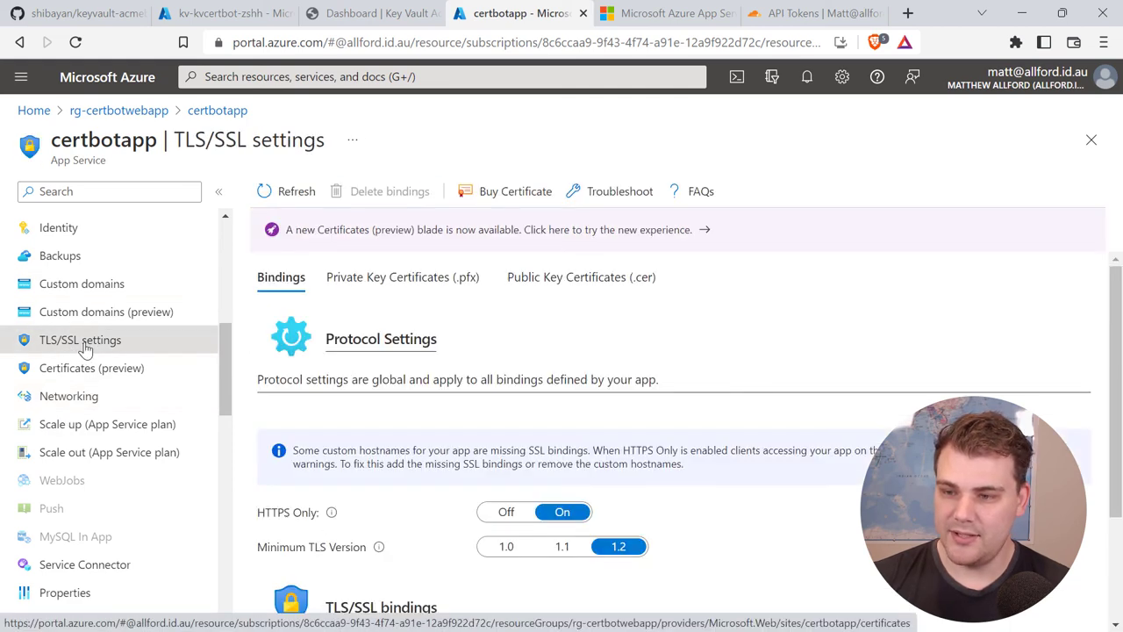
scroll(415, 312, down, 2)
scroll(413, 311, up, 2)
click(407, 283)
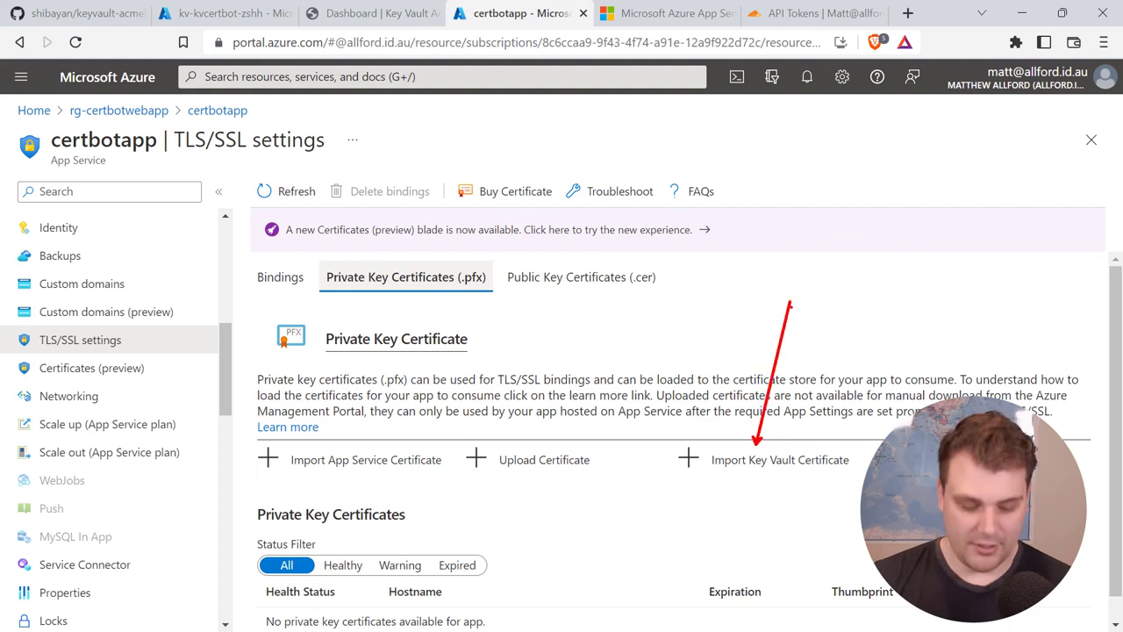
Step: Import the wildcard-mattallford-com certificate from the kv-kvcertbot-zshh key vault
click(767, 463)
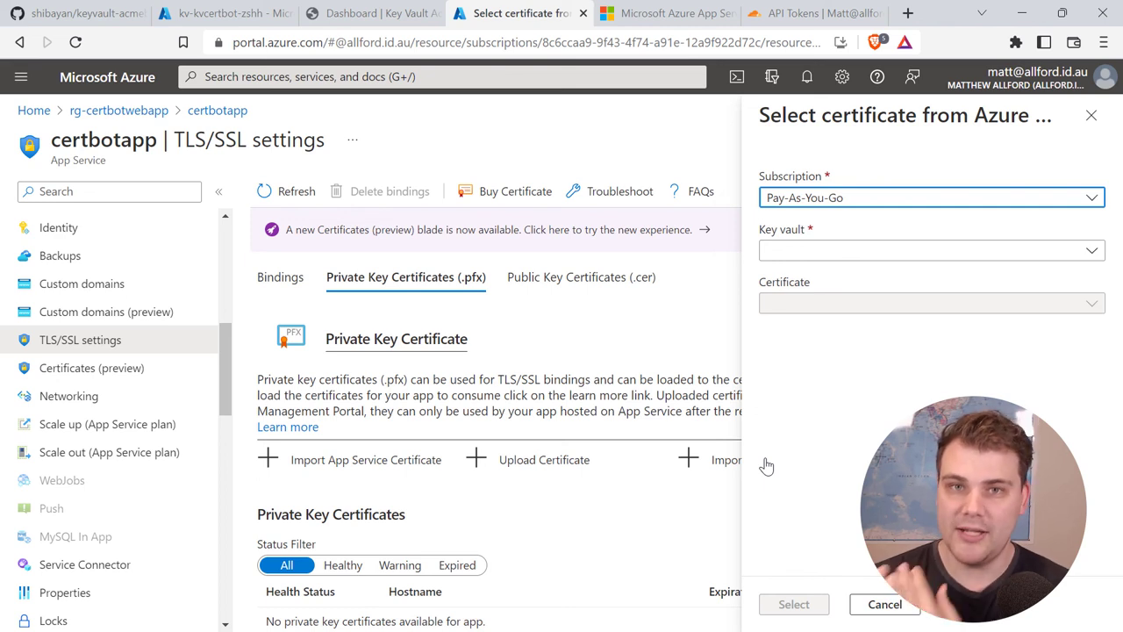
click(835, 255)
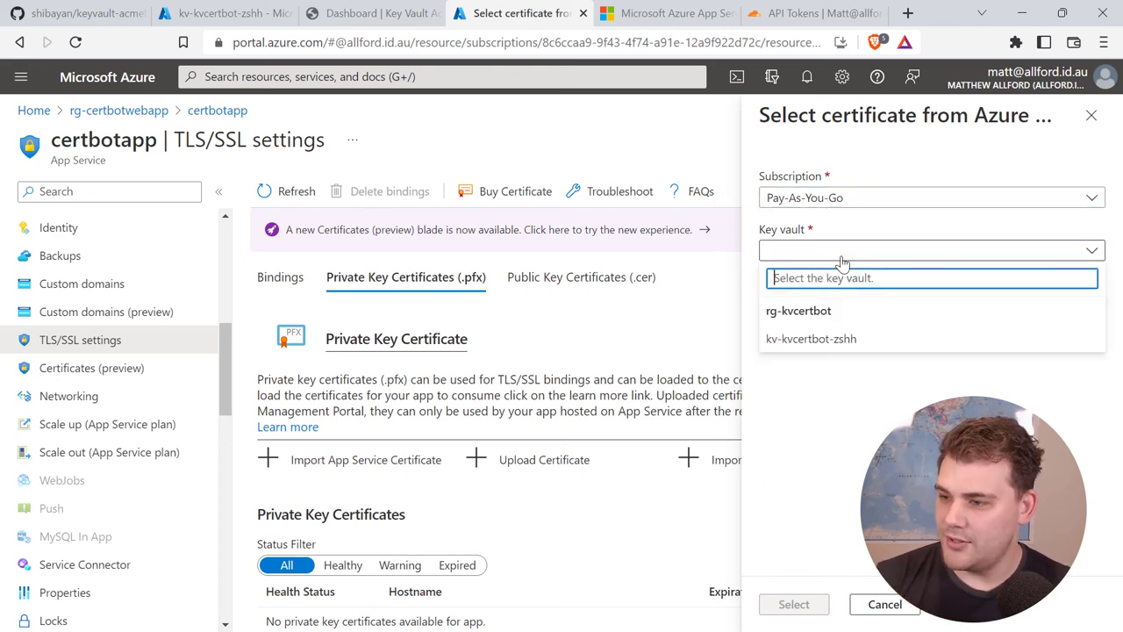
click(825, 344)
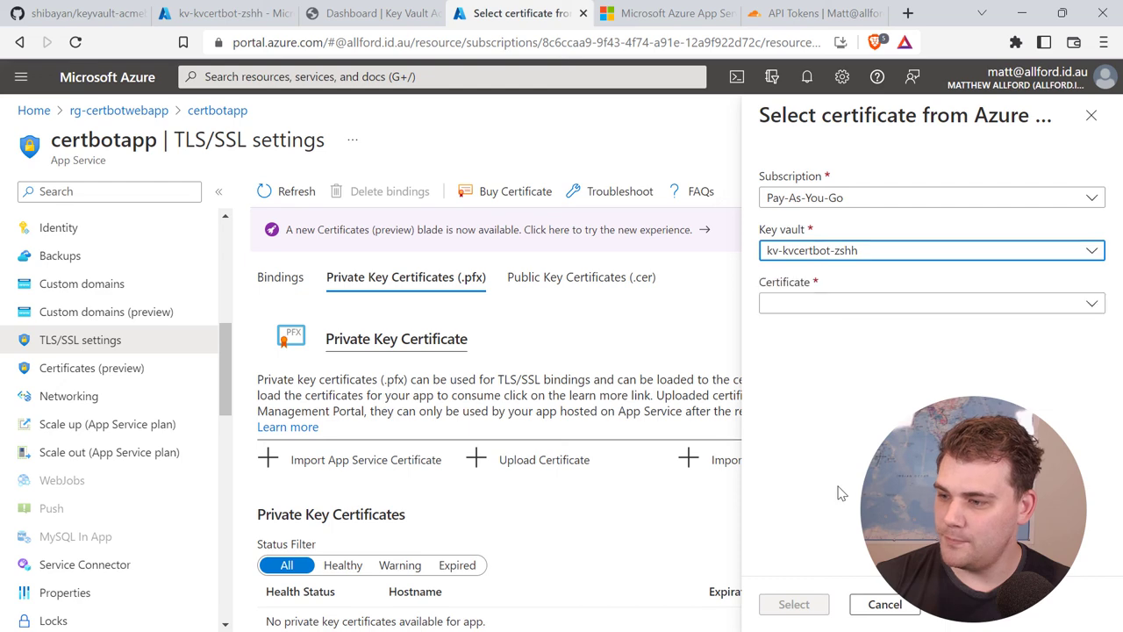
click(1071, 303)
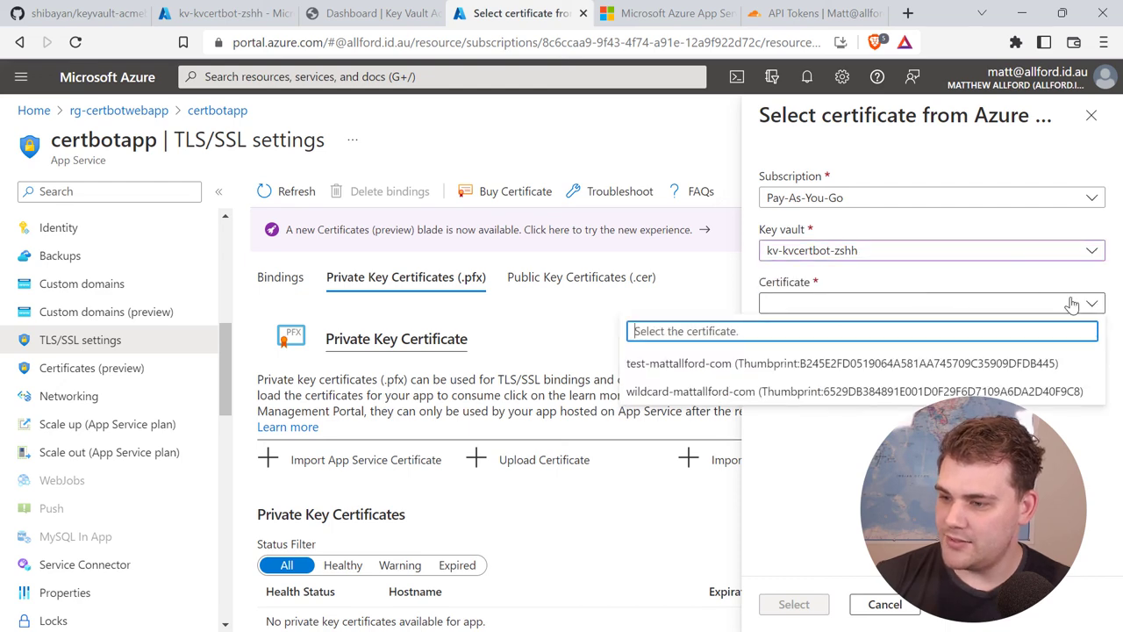
click(937, 391)
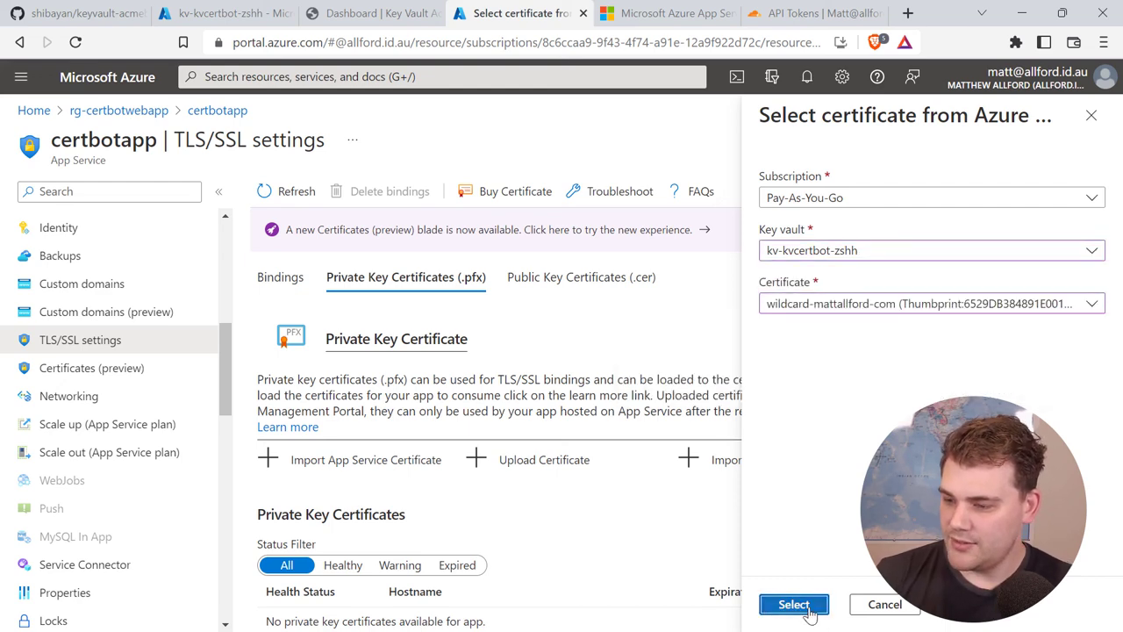
click(788, 603)
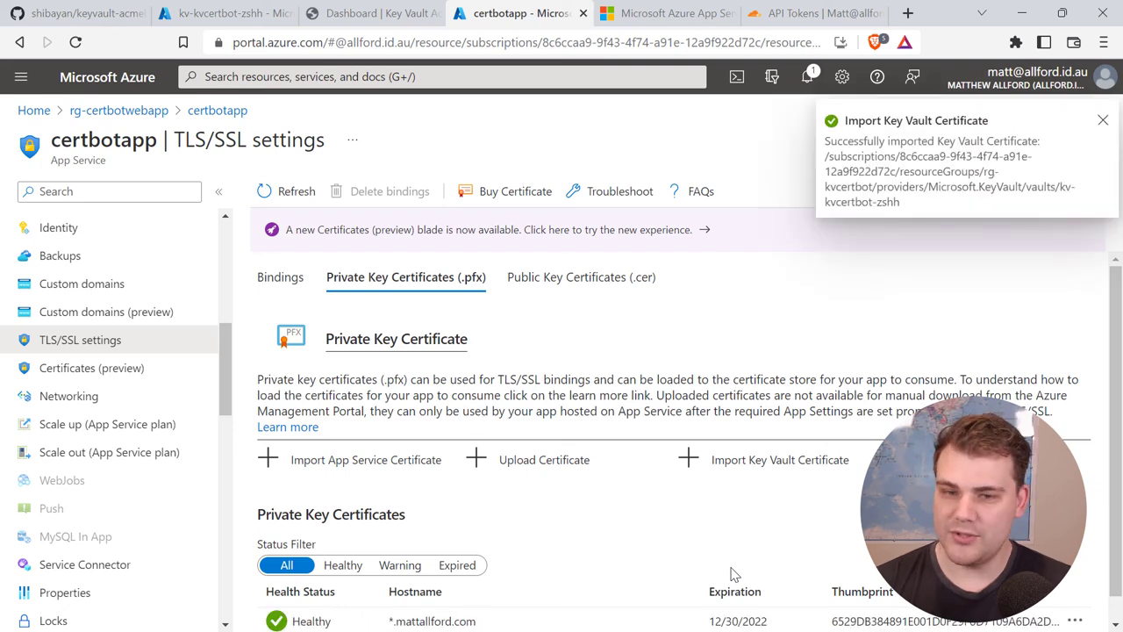
Step: Start adding a TLS/SSL binding for certbotapp.mattallford.com under Custom domains
click(78, 294)
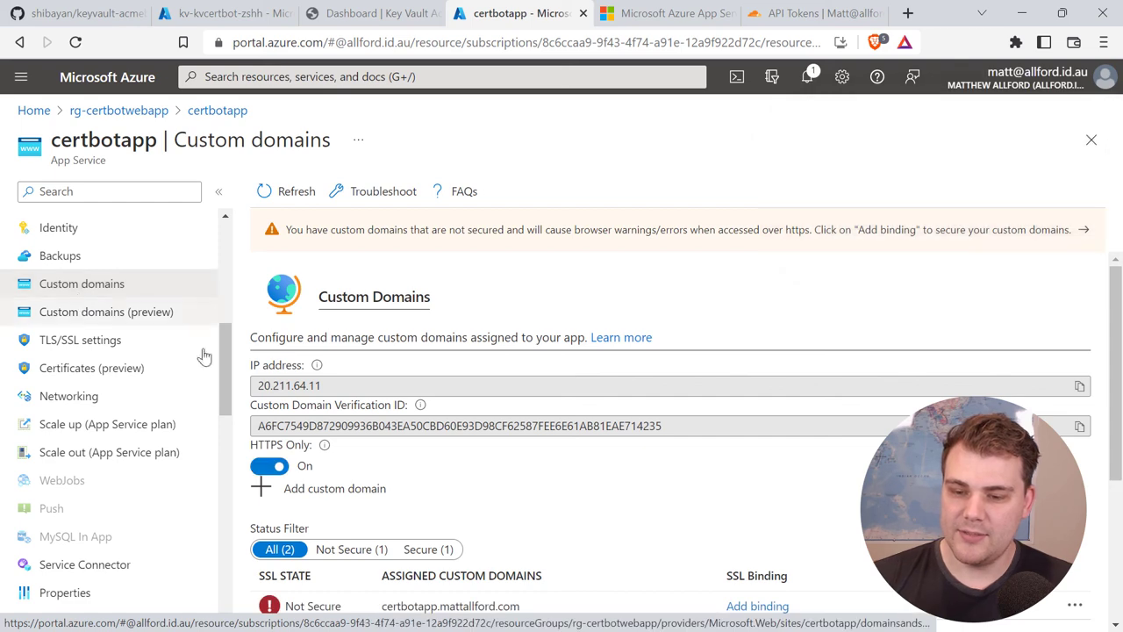
scroll(281, 355, down, 2)
scroll(281, 355, down, 1)
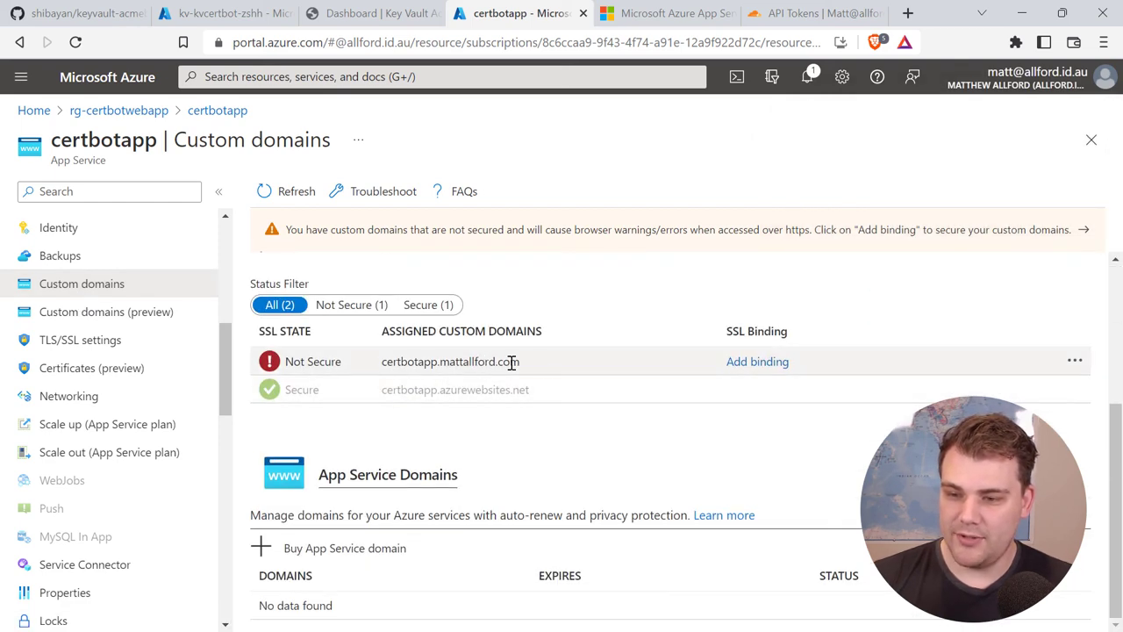
click(730, 364)
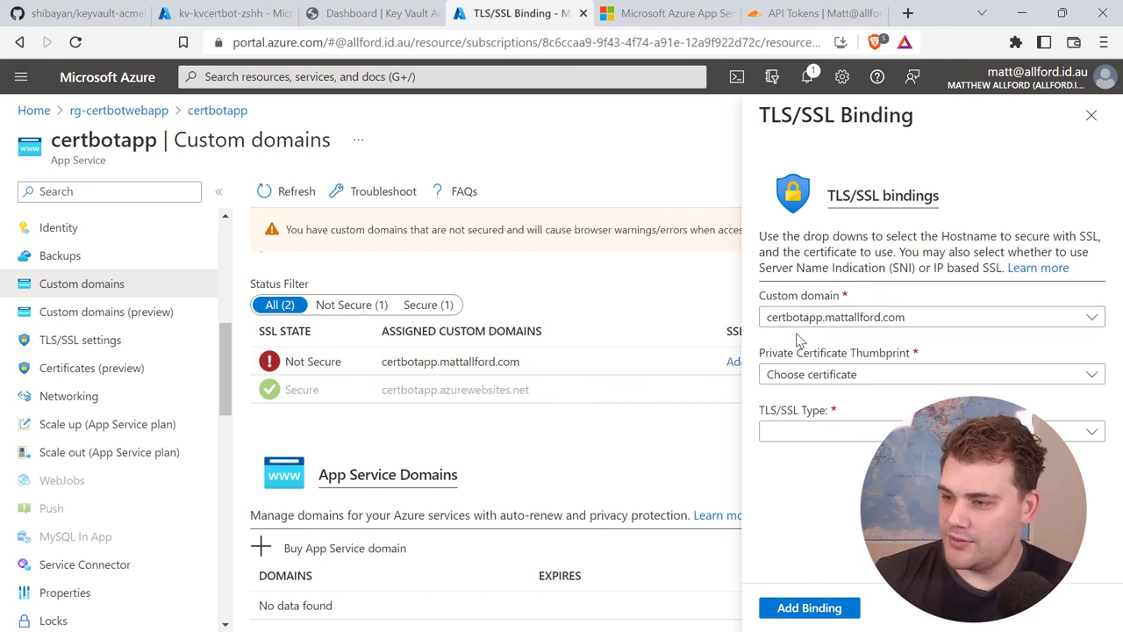
Step: Choose the *.mattallford.com thumbprint with SNI SSL type and create the binding
click(873, 376)
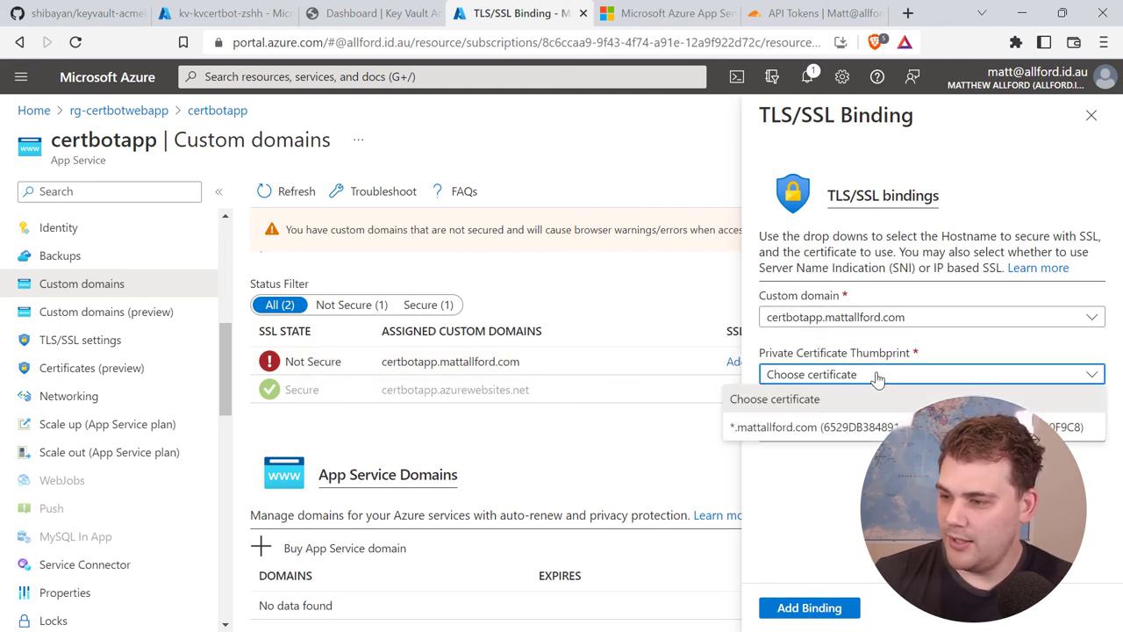
click(851, 428)
click(801, 431)
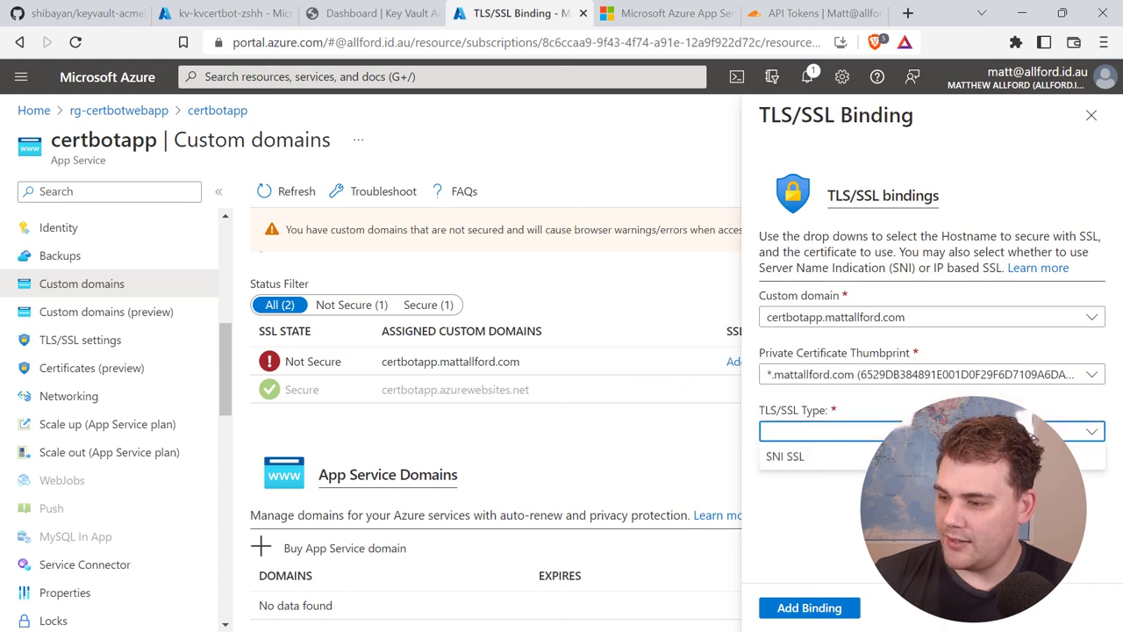
click(801, 457)
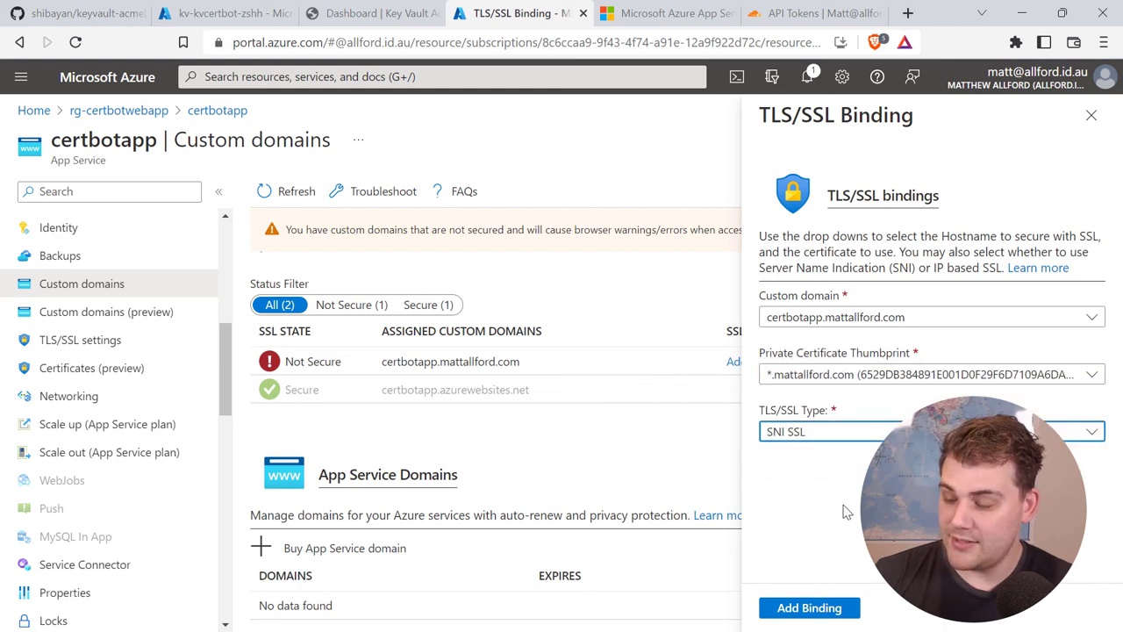
click(808, 607)
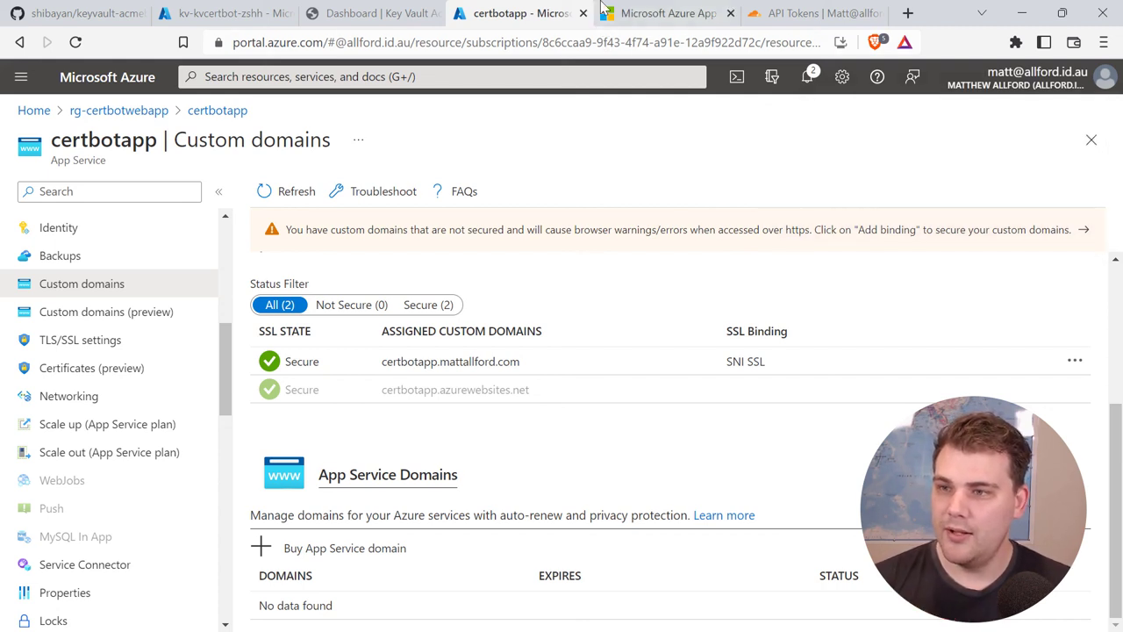
click(636, 14)
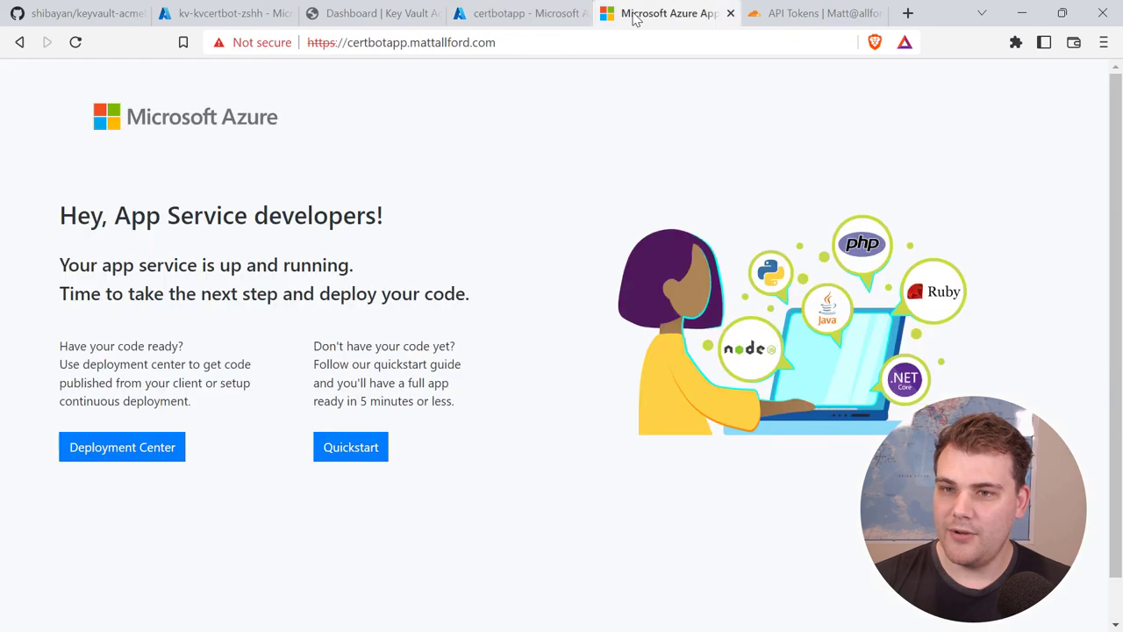
Step: Reload the custom domain page and reopen its address in a fresh tab
click(76, 46)
click(591, 42)
key(ctrl+c)
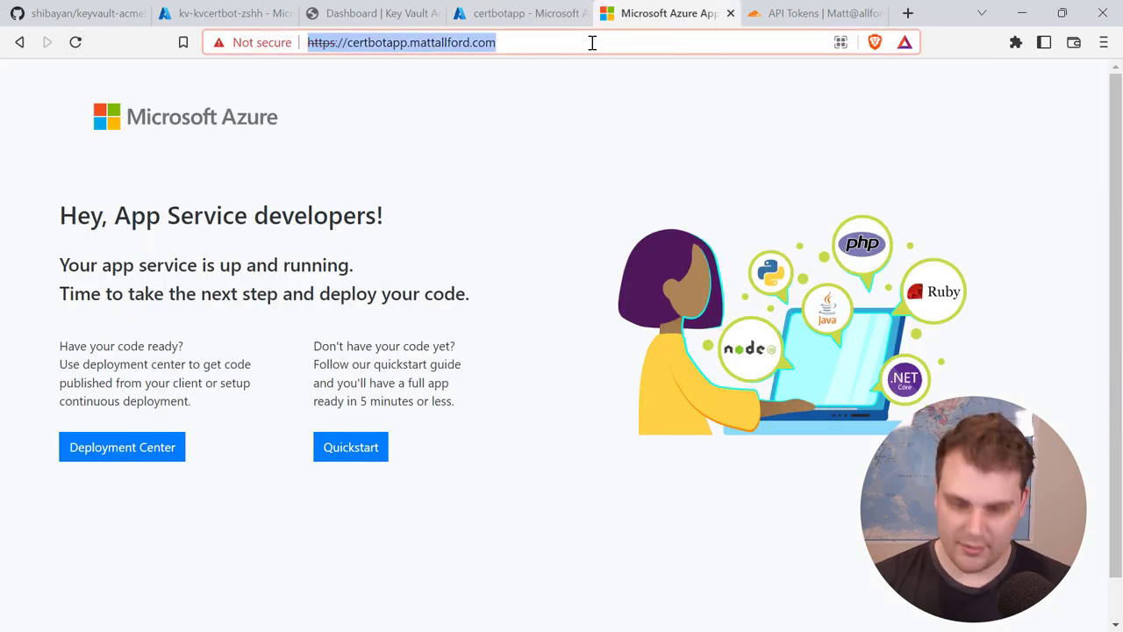
click(731, 14)
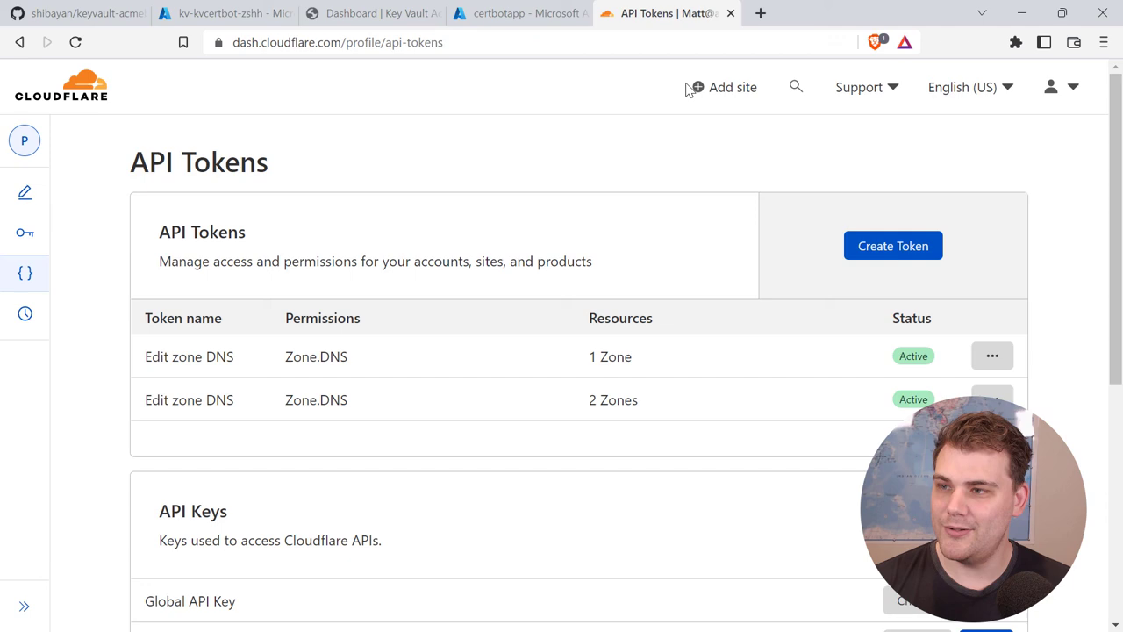
click(762, 14)
key(ctrl+v)
key(Return)
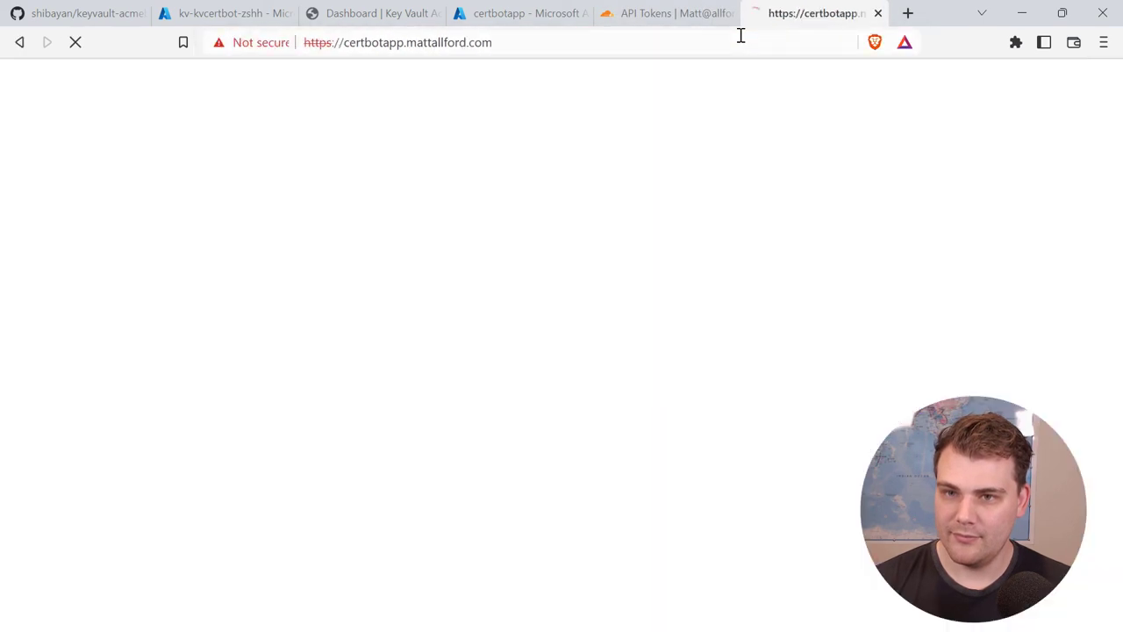
Step: Load certbotapp.mattallford.com in a private window and confirm its certificate is valid
key(ctrl+shift+n)
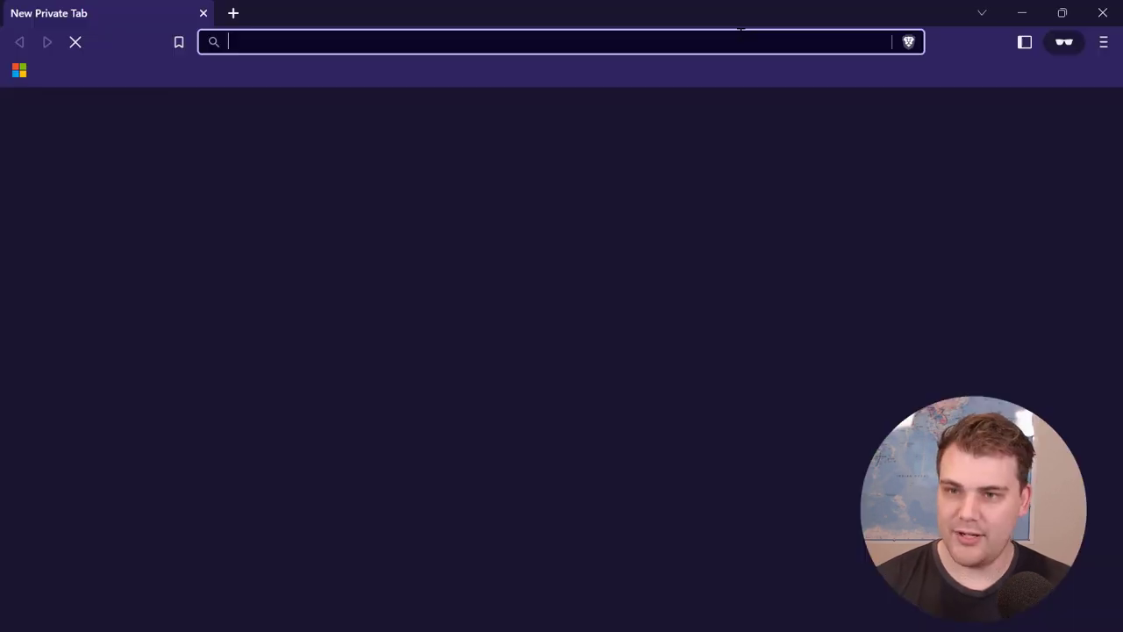
text(https://certbotapp.mattallford.com)
key(Return)
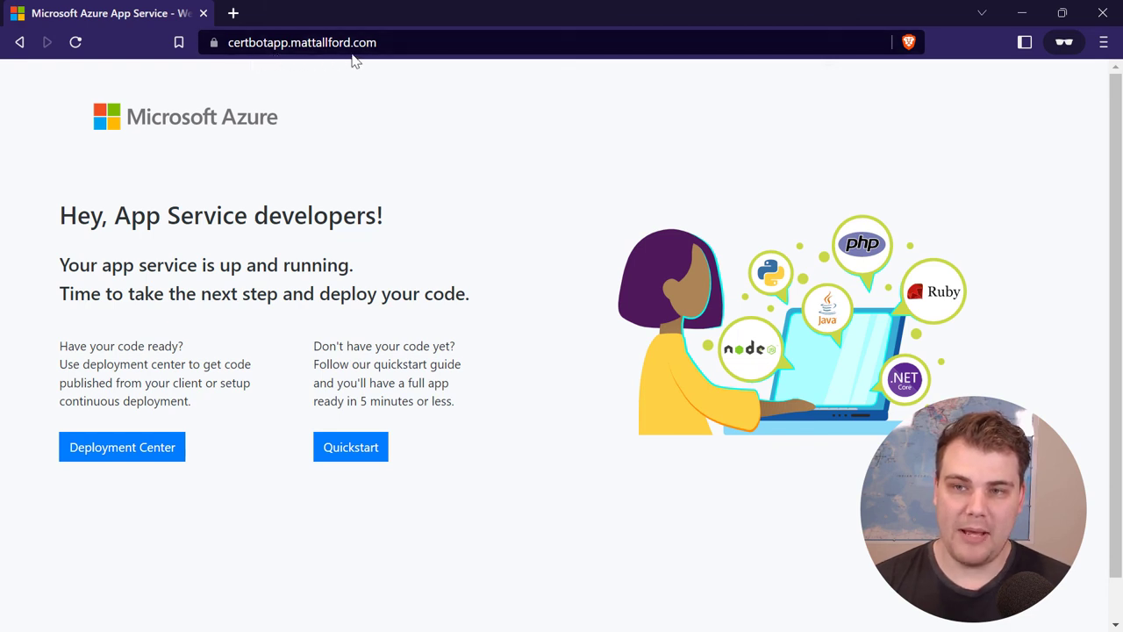
click(213, 46)
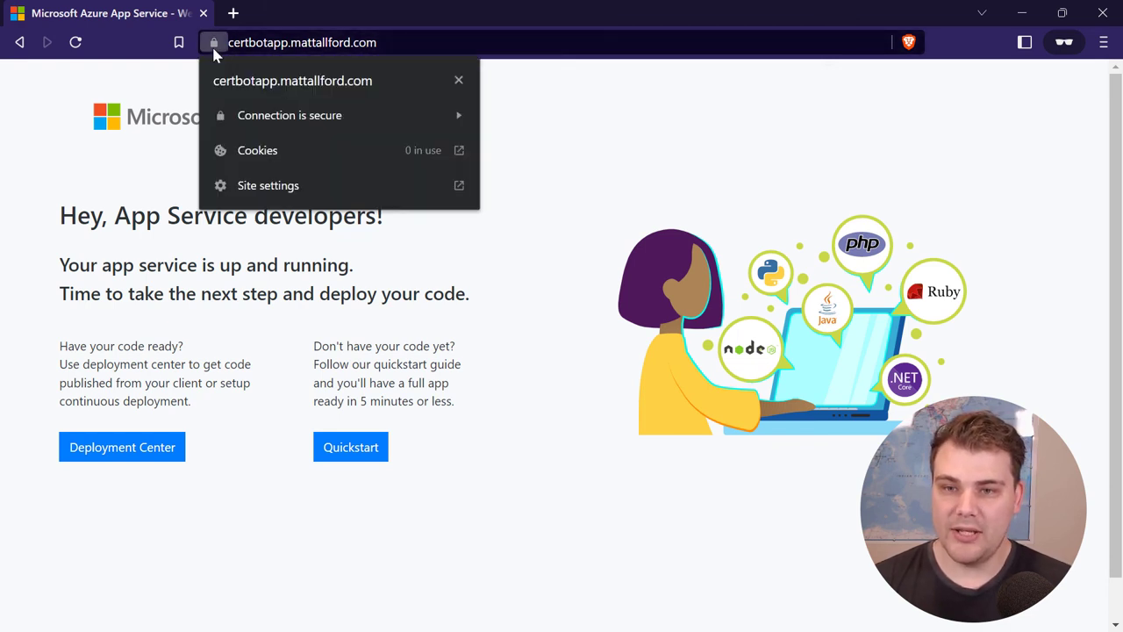
click(270, 118)
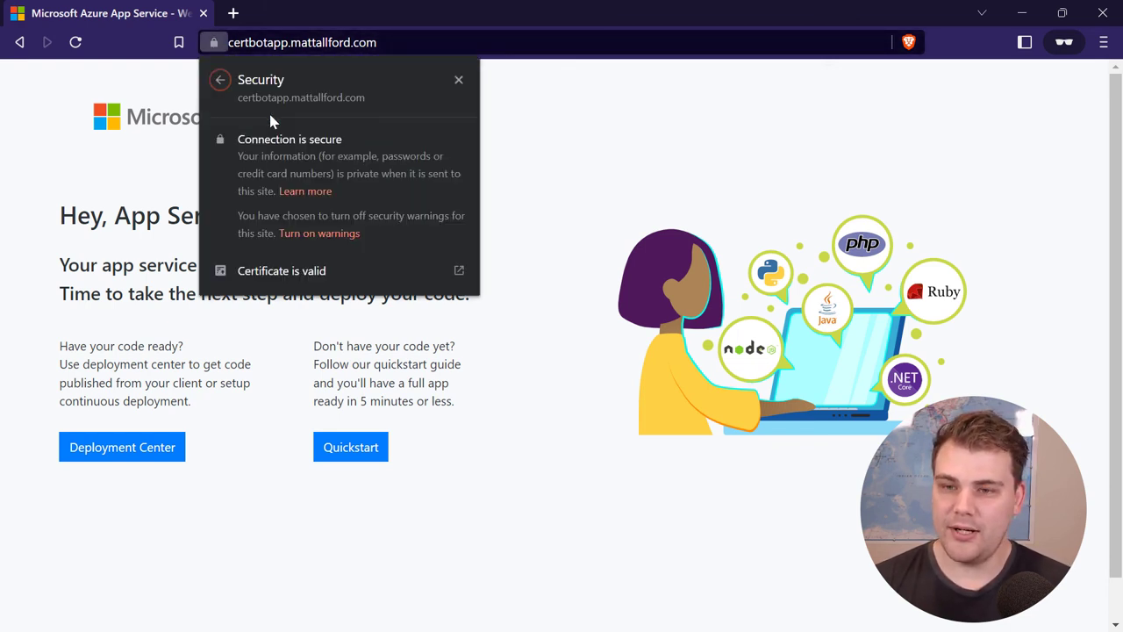
click(290, 270)
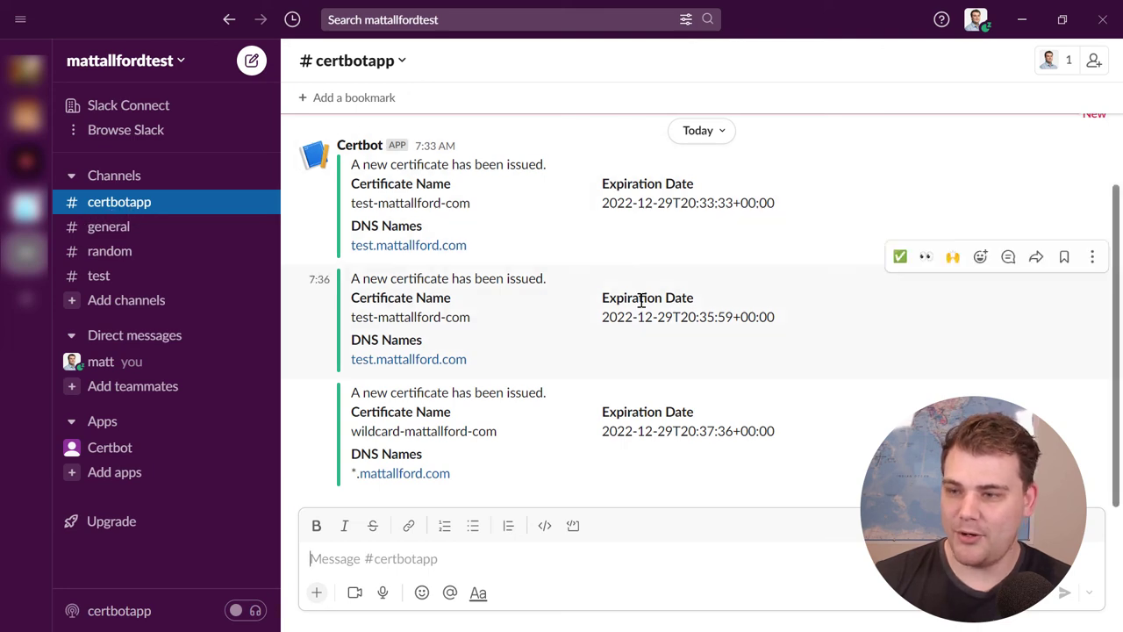
scroll(664, 339, up, 2)
scroll(664, 339, down, 2)
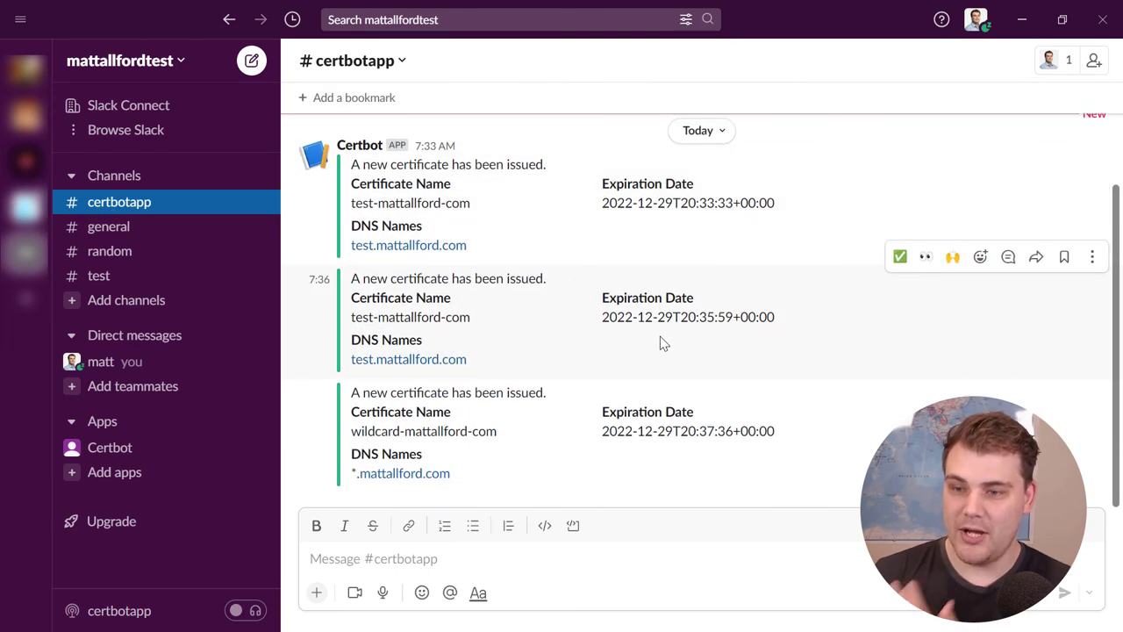